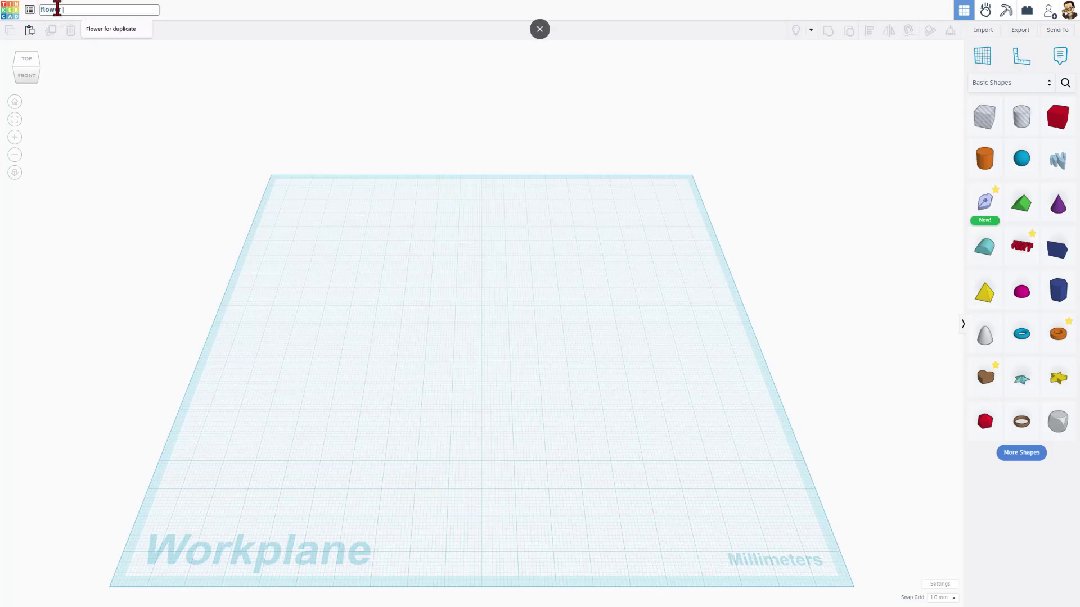
- Title the design 'flower 25' and place a sample cylinder on the workplane
{"action": "type", "text": " 25"}
{"action": "key", "text": "Return"}
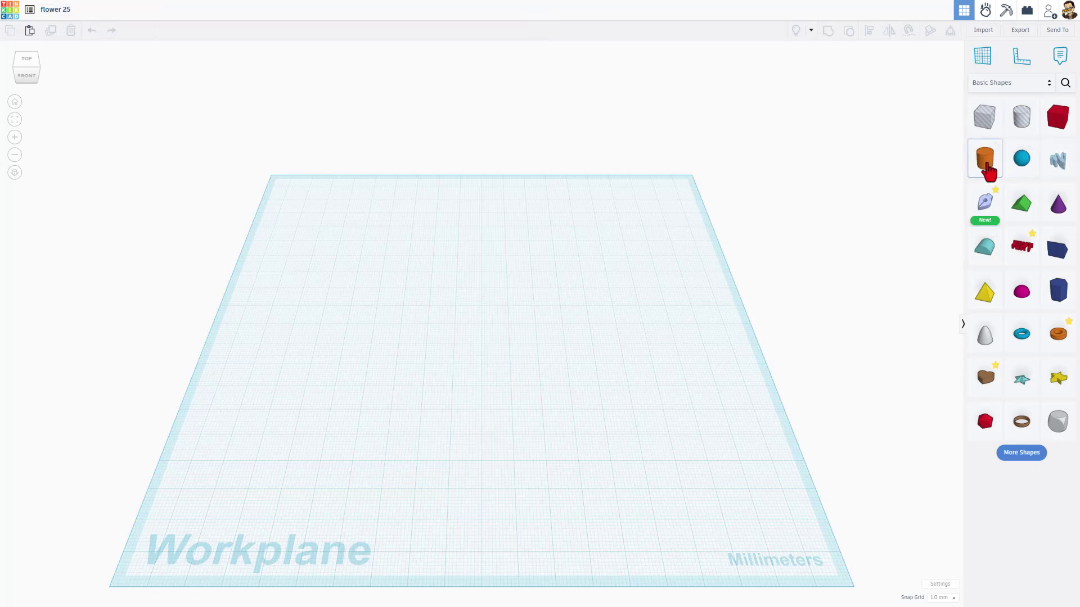
{"action": "left_click_drag", "start_coordinate": [988, 168], "coordinate": [570, 297]}
{"action": "left_click_drag", "start_coordinate": [1011, 162], "coordinate": [556, 282]}
- Drop a sphere on the cylinder, then select and delete both shapes to empty the workplane
{"action": "left_click", "coordinate": [638, 374]}
{"action": "right_click_drag", "start_coordinate": [456, 353], "coordinate": [422, 183]}
{"action": "key", "text": "Delete"}
{"action": "left_click_drag", "start_coordinate": [437, 180], "coordinate": [563, 298]}
{"action": "key", "text": "Delete"}
{"action": "right_click_drag", "start_coordinate": [563, 298], "coordinate": [597, 355]}
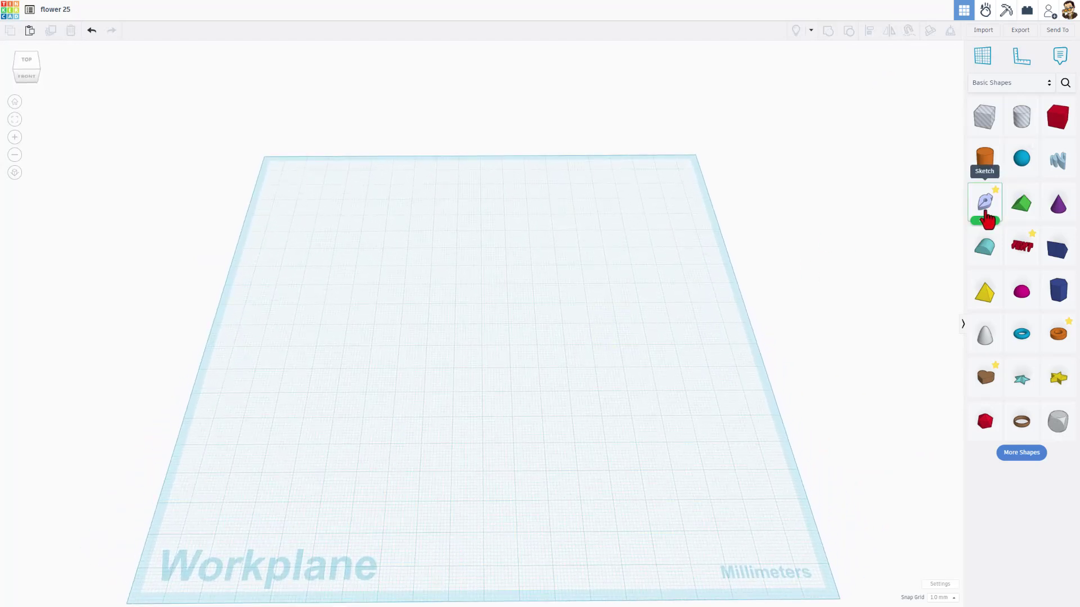
- Add a Sketch shape to the workplane and zoom out on its empty 2D canvas
{"action": "mouse_move", "coordinate": [986, 217]}
{"action": "left_mouse_down"}
{"action": "mouse_move", "coordinate": [677, 218]}
{"action": "mouse_move", "coordinate": [455, 335]}
{"action": "mouse_move", "coordinate": [484, 332]}
{"action": "left_mouse_up"}
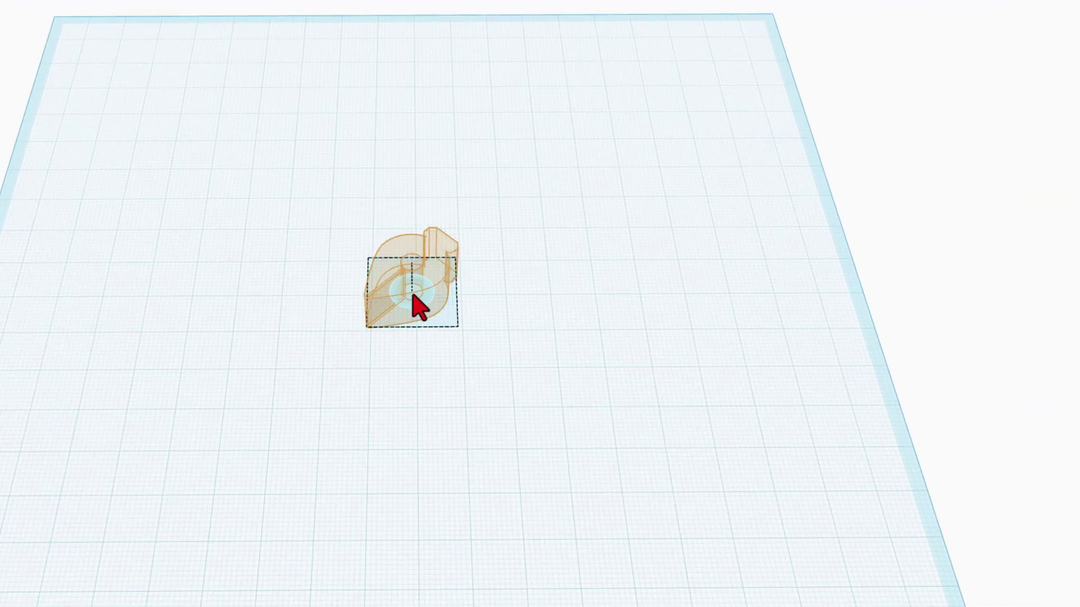
{"action": "mouse_move", "coordinate": [413, 296]}
{"action": "left_mouse_down"}
{"action": "mouse_move", "coordinate": [311, 299]}
{"action": "mouse_move", "coordinate": [393, 292]}
{"action": "mouse_move", "coordinate": [422, 308]}
{"action": "mouse_move", "coordinate": [416, 296]}
{"action": "left_mouse_up"}
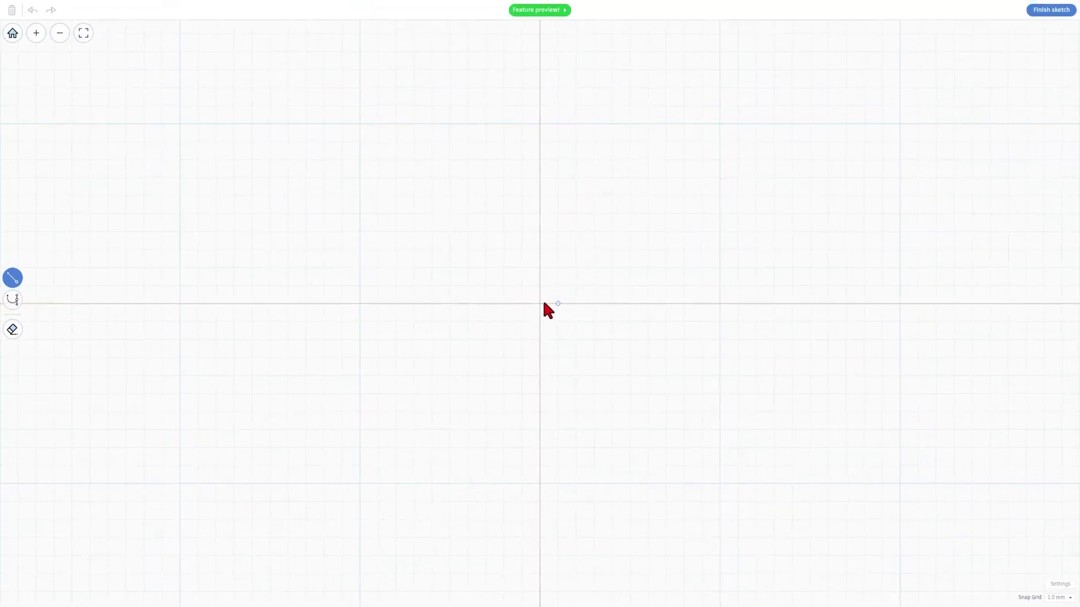
{"action": "scroll", "coordinate": [529, 306], "scroll_direction": "down", "scroll_amount": 5}
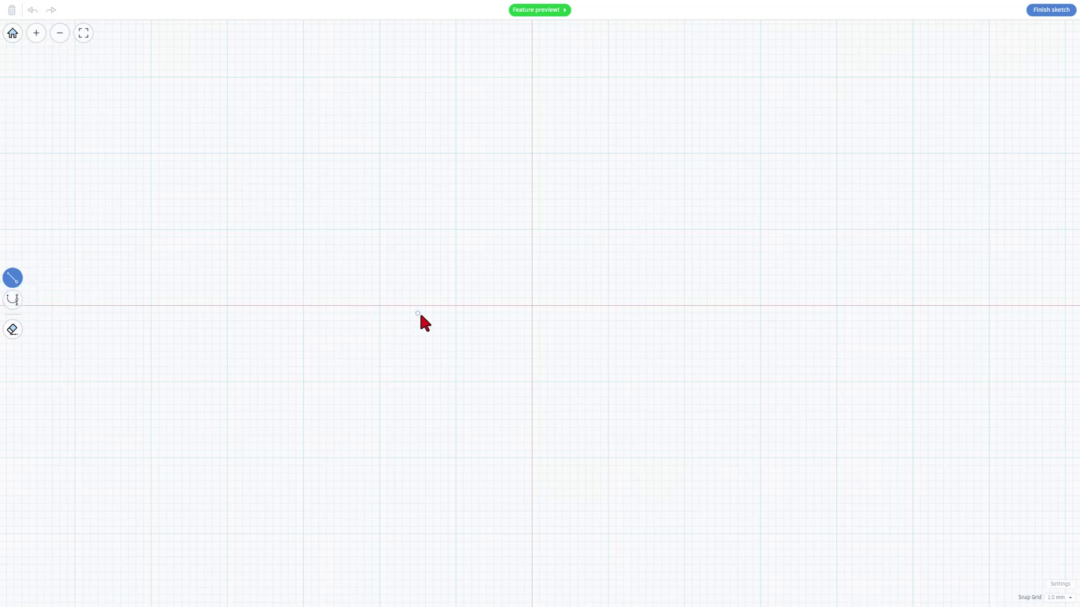
- Draw a closed five-sided pentagon outline about 20 by 23 mm with the line tool
{"action": "left_click", "coordinate": [516, 290]}
{"action": "left_click", "coordinate": [494, 291]}
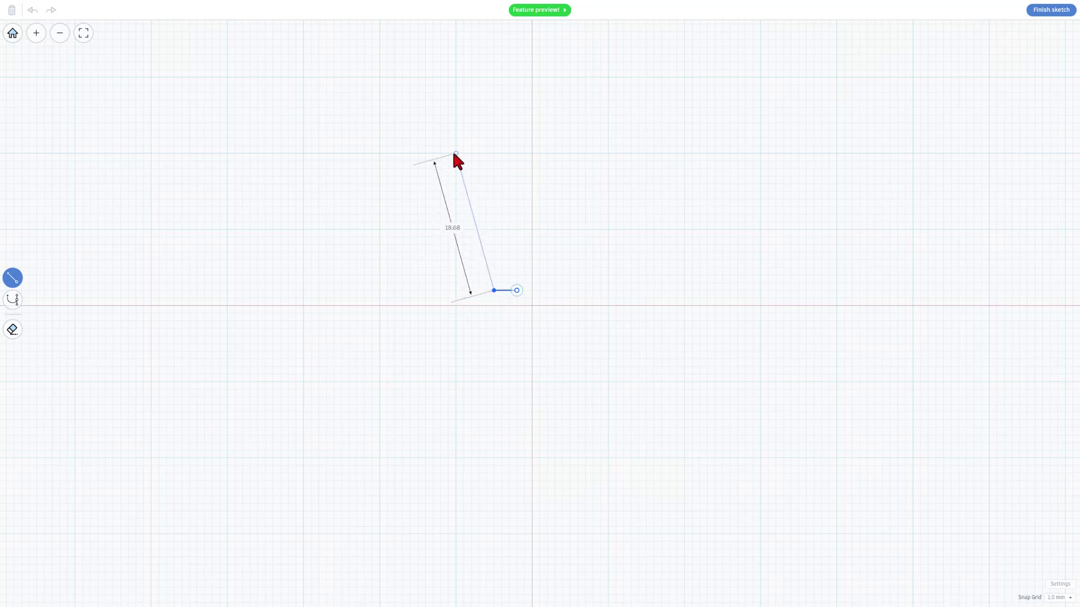
{"action": "left_click", "coordinate": [455, 153]}
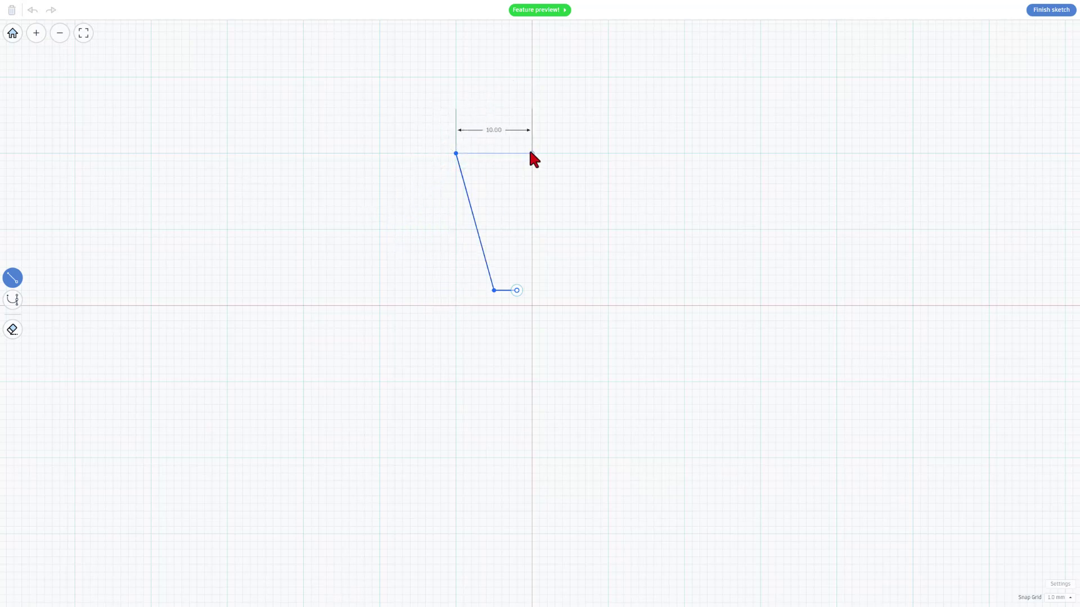
{"action": "left_click", "coordinate": [532, 116]}
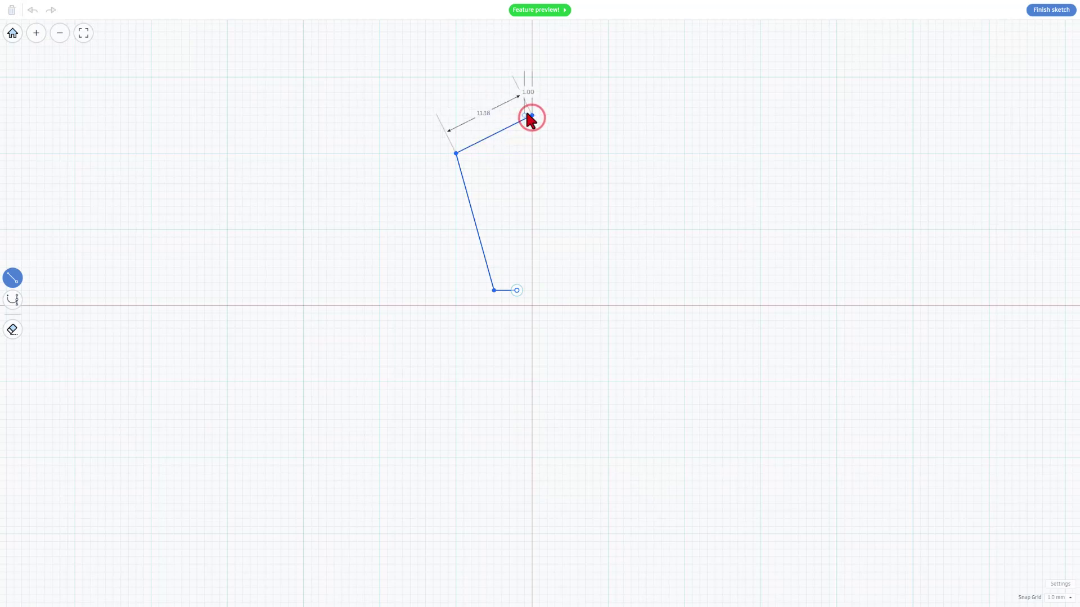
{"action": "left_click", "coordinate": [609, 151]}
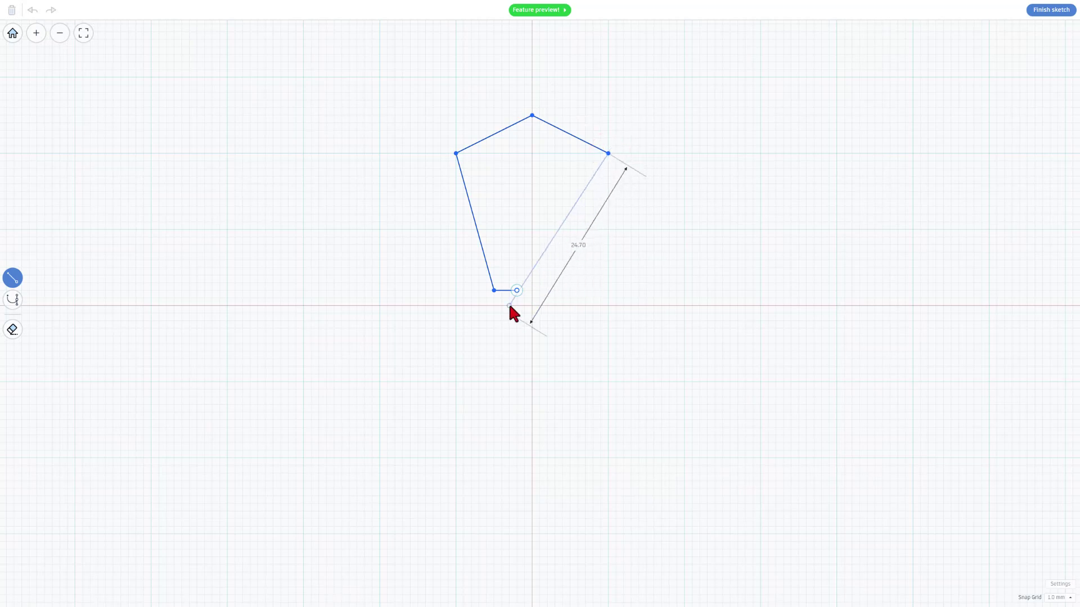
{"action": "left_click", "coordinate": [575, 291]}
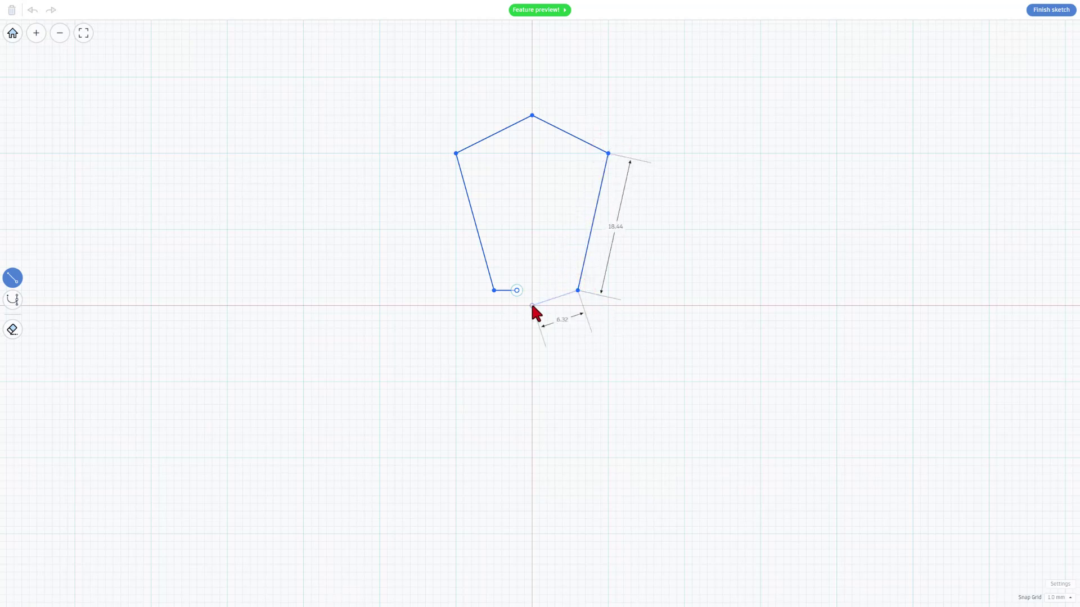
{"action": "left_click", "coordinate": [516, 291]}
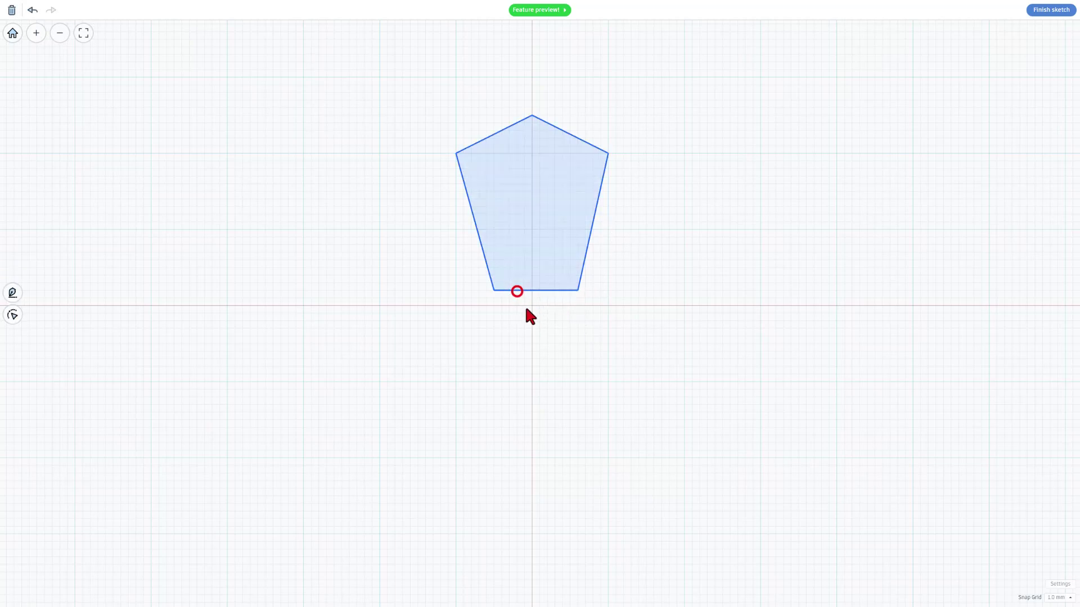
- Move the pentagon's lower-right corner one grid step inward
{"action": "left_click", "coordinate": [554, 227]}
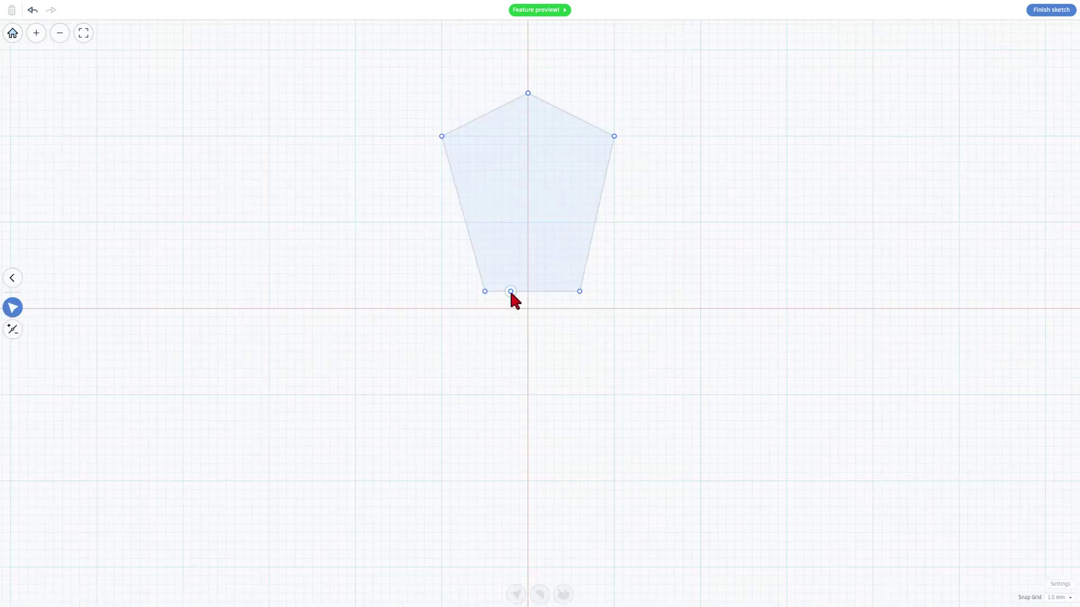
{"action": "scroll", "coordinate": [582, 298], "scroll_direction": "up", "scroll_amount": 4}
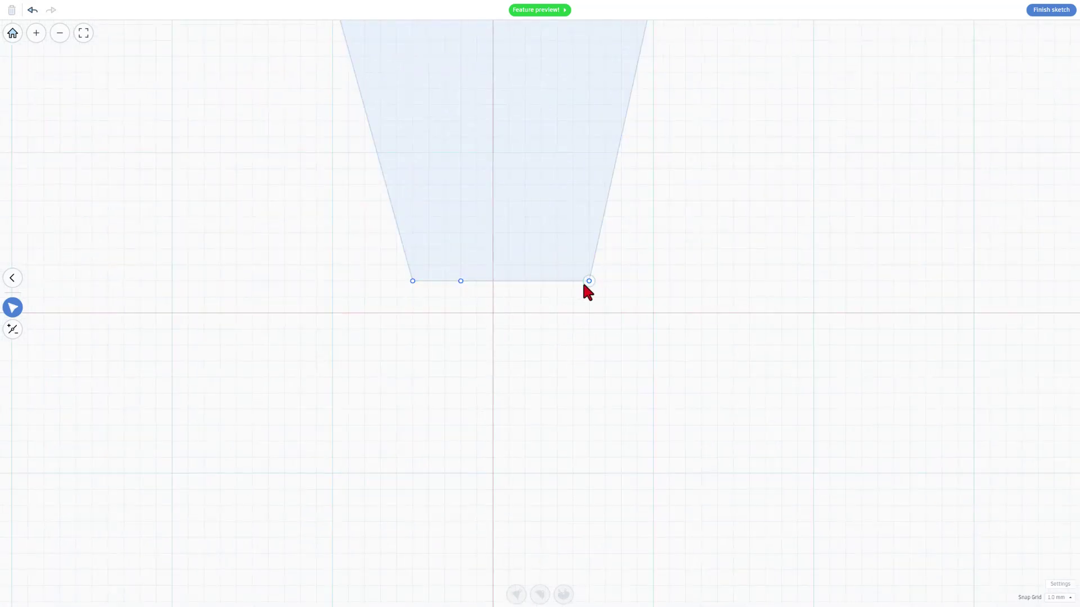
{"action": "left_click_drag", "start_coordinate": [587, 282], "coordinate": [563, 284]}
{"action": "scroll", "coordinate": [565, 281], "scroll_direction": "down", "scroll_amount": 1}
{"action": "scroll", "coordinate": [564, 281], "scroll_direction": "down", "scroll_amount": 3}
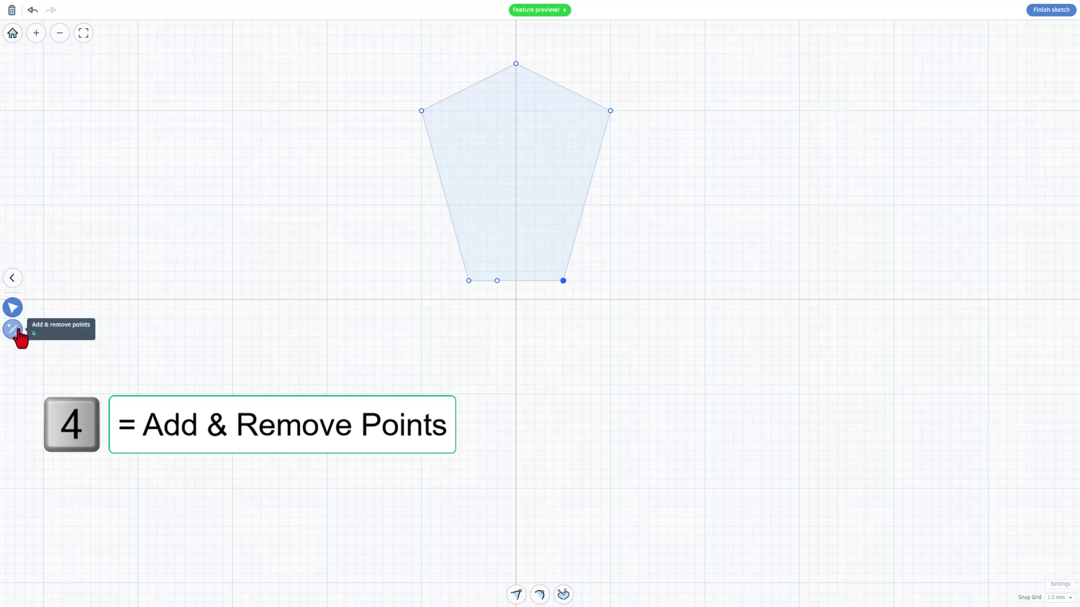
- Remove the stray bottom-edge point, undoing an accidental lower-right corner removal
{"action": "left_click", "coordinate": [13, 329]}
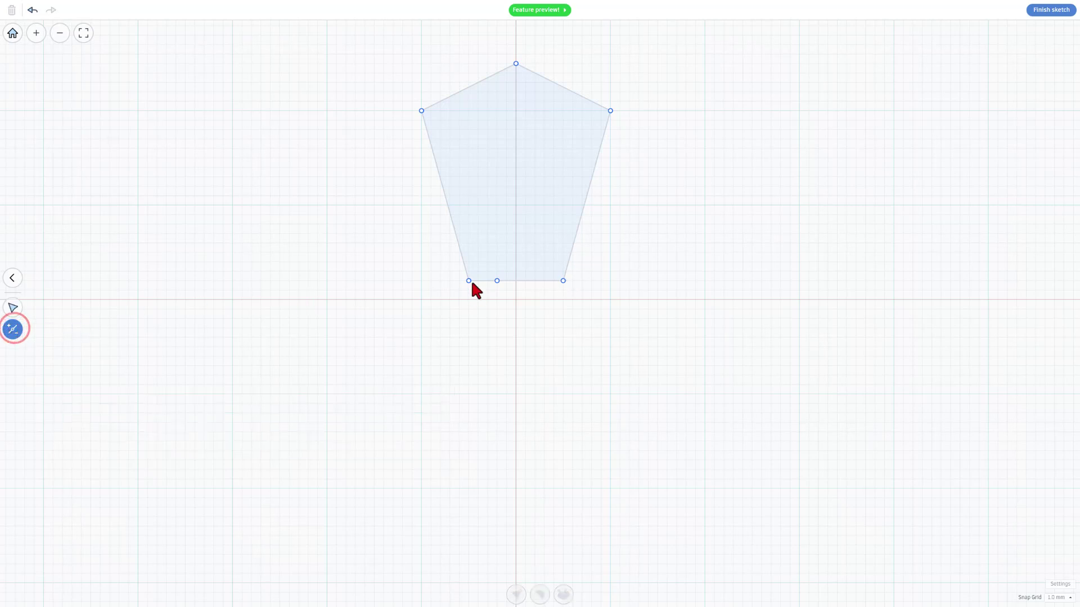
{"action": "left_click", "coordinate": [498, 281]}
{"action": "left_click", "coordinate": [11, 308]}
{"action": "left_click", "coordinate": [502, 239]}
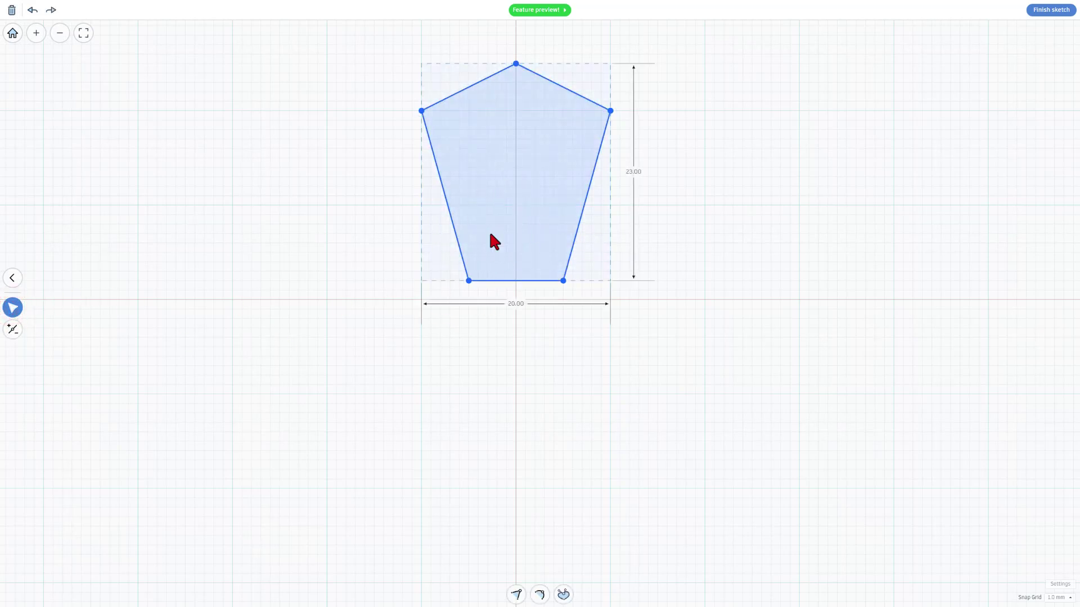
{"action": "left_click", "coordinate": [548, 241]}
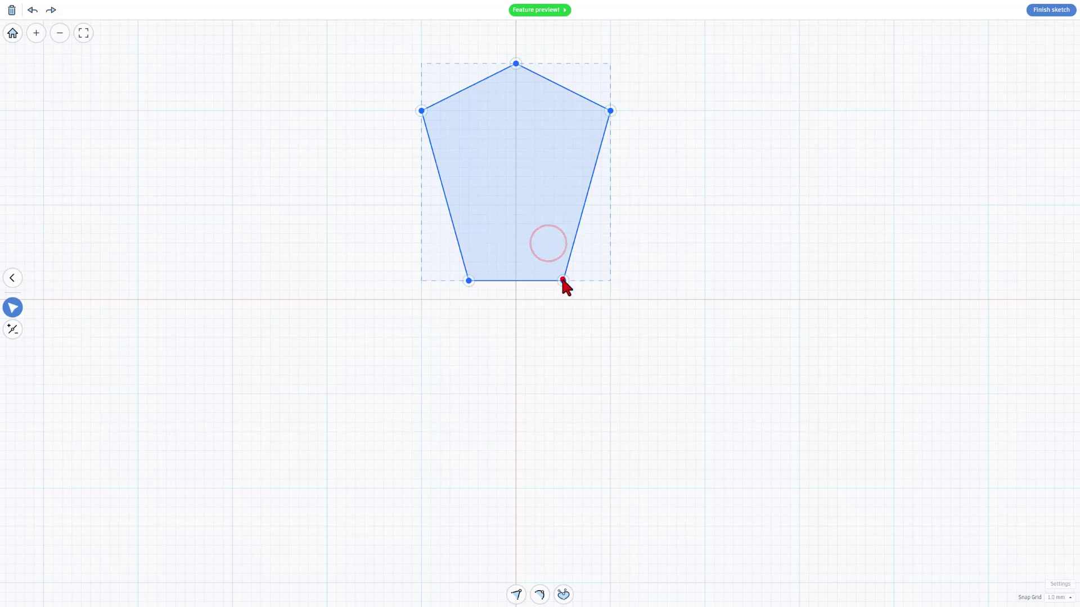
{"action": "left_click", "coordinate": [563, 280]}
{"action": "key", "text": "4"}
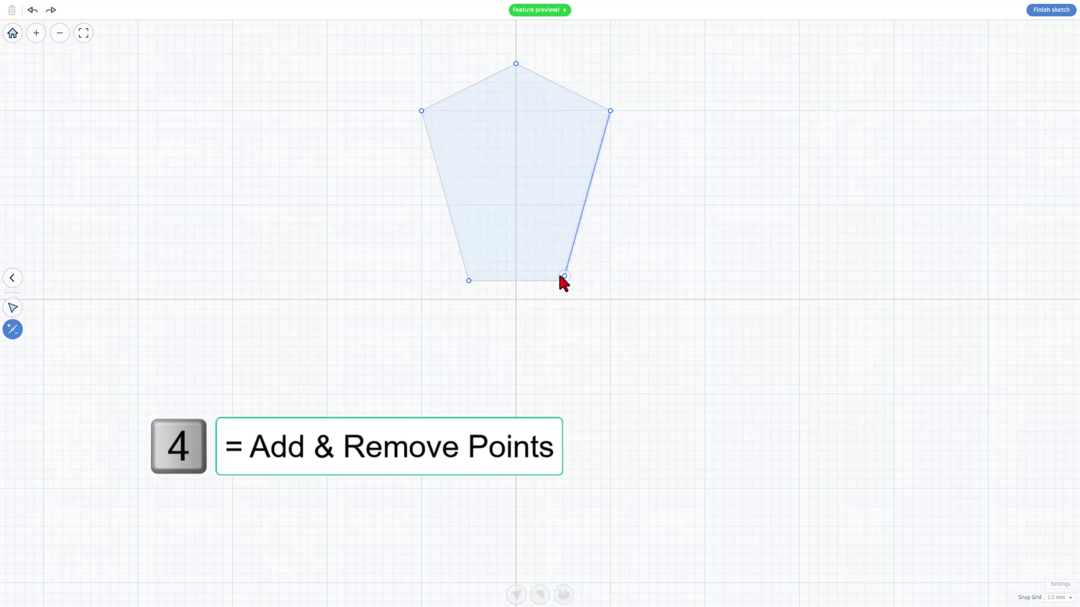
{"action": "left_click", "coordinate": [563, 280]}
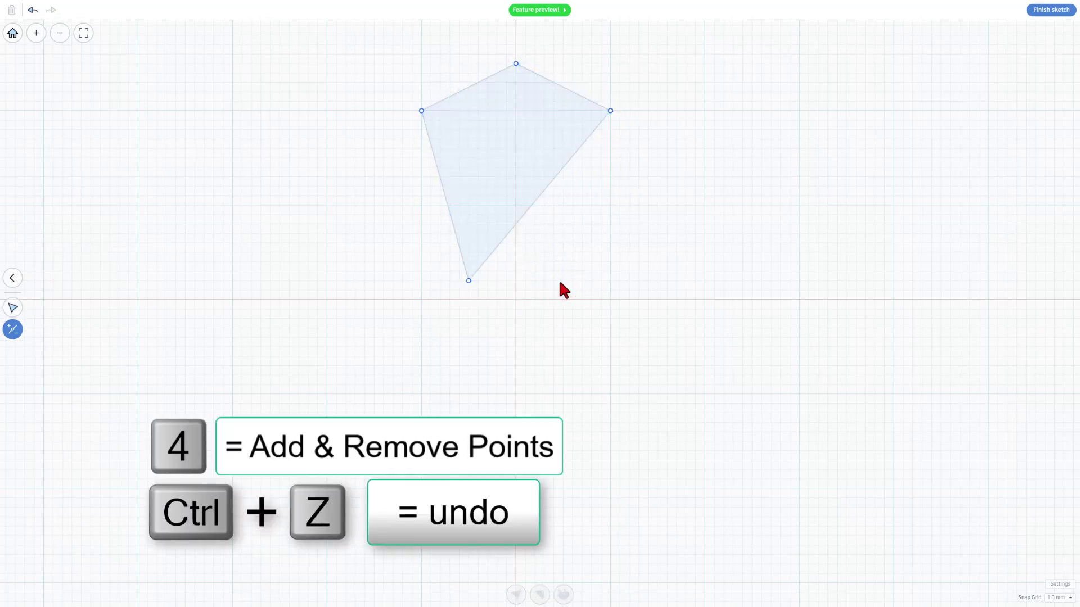
{"action": "key", "text": "ctrl+z"}
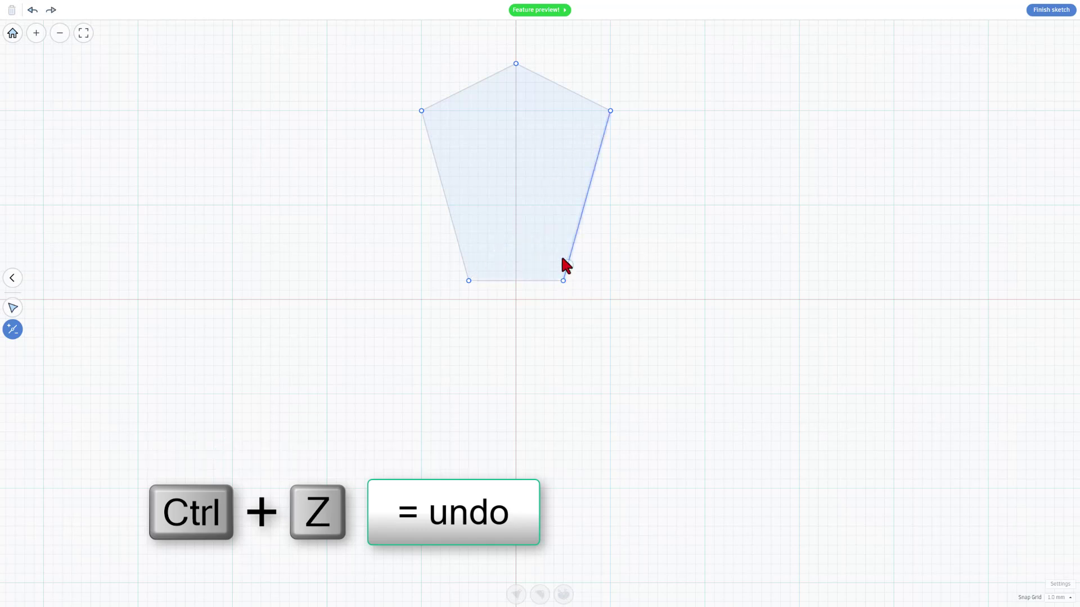
{"action": "left_click", "coordinate": [516, 166]}
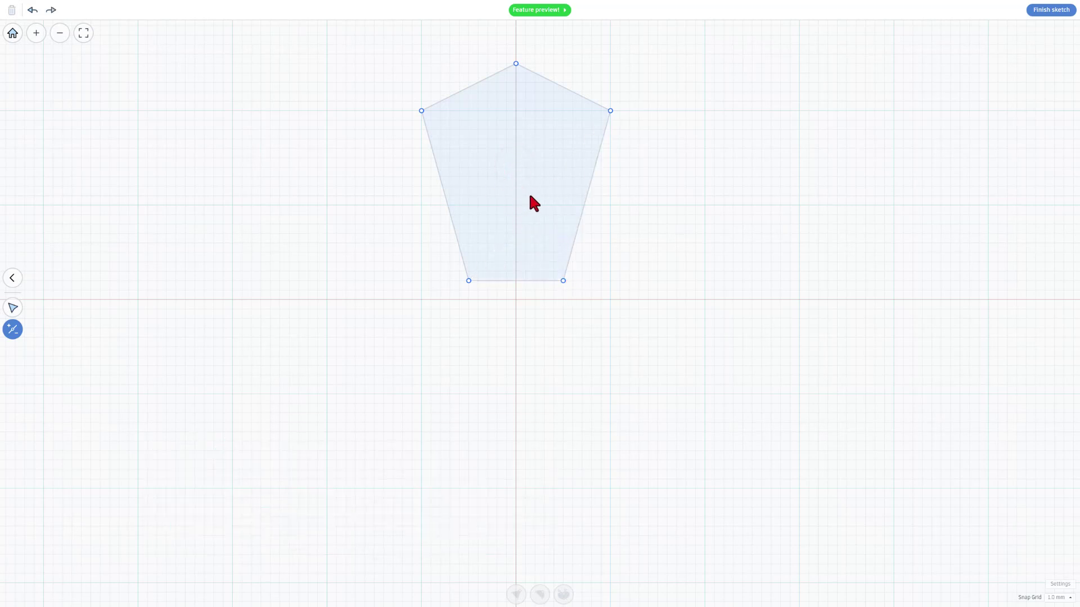
{"action": "left_click", "coordinate": [13, 308]}
- Convert the pentagon's corners to smooth curves and finish the sketch as a solid petal
{"action": "left_click", "coordinate": [551, 180]}
{"action": "double_click", "coordinate": [550, 180]}
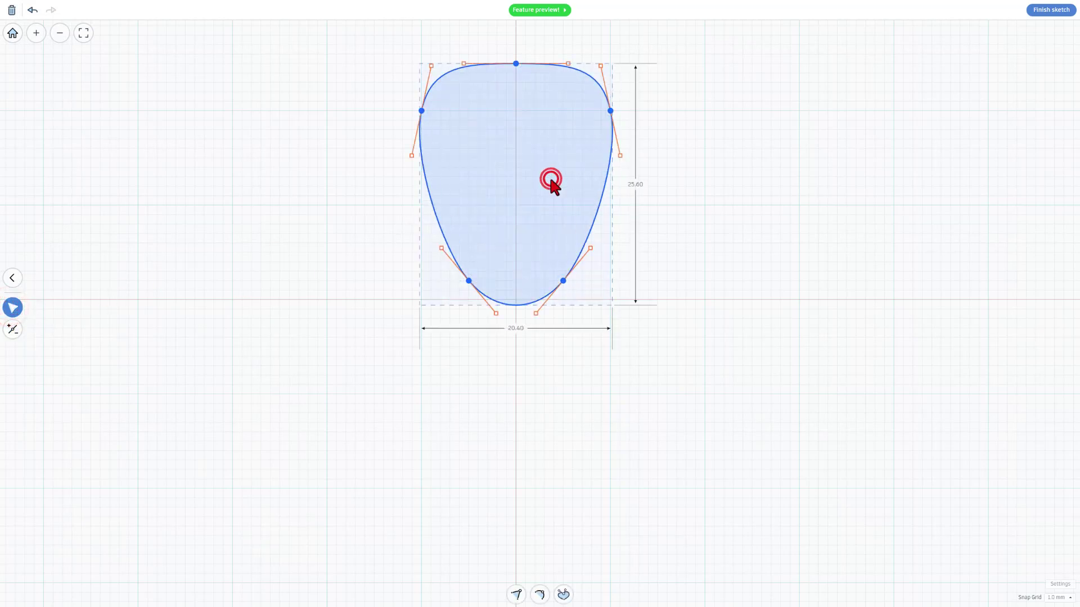
{"action": "left_click", "coordinate": [551, 179]}
{"action": "scroll", "coordinate": [526, 182], "scroll_direction": "down", "scroll_amount": 2}
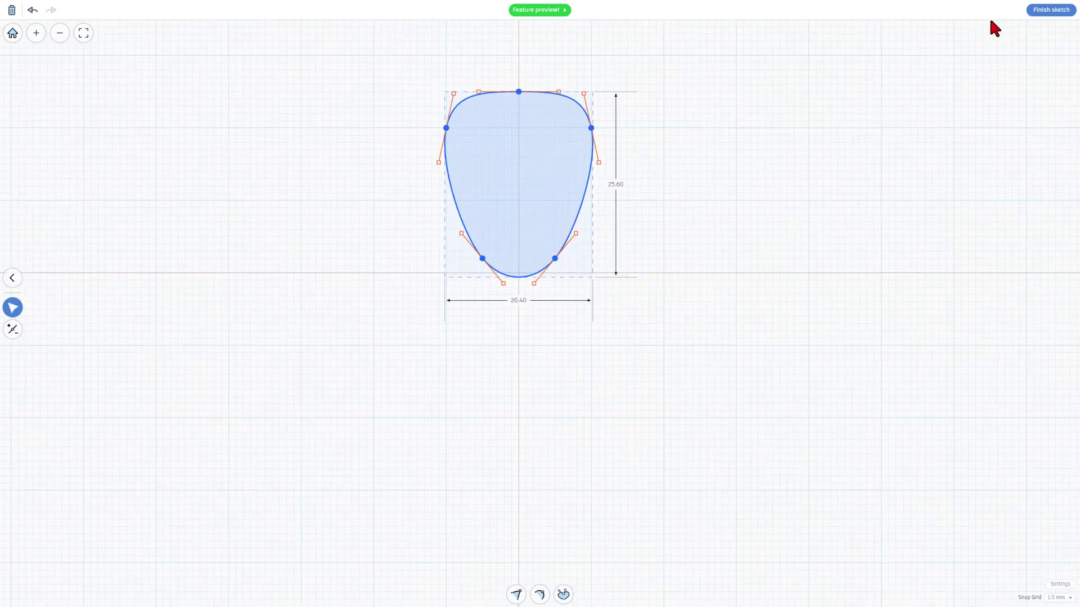
{"action": "left_click", "coordinate": [1039, 10]}
{"action": "scroll", "coordinate": [590, 374], "scroll_direction": "down", "scroll_amount": 3}
- Flatten the petal to a height of 3.00
{"action": "right_click_drag", "start_coordinate": [588, 368], "coordinate": [509, 287]}
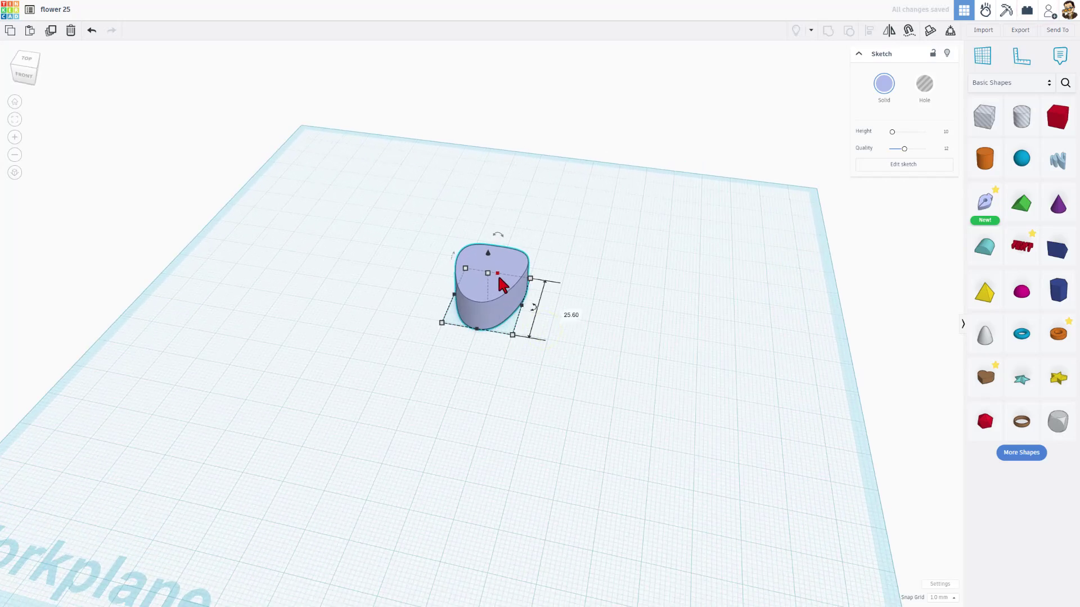
{"action": "left_click_drag", "start_coordinate": [487, 274], "coordinate": [494, 297]}
{"action": "mouse_move", "coordinate": [489, 410]}
{"action": "right_mouse_down"}
{"action": "mouse_move", "coordinate": [509, 473]}
{"action": "mouse_move", "coordinate": [517, 453]}
{"action": "right_mouse_up"}
{"action": "left_click", "coordinate": [516, 448]}
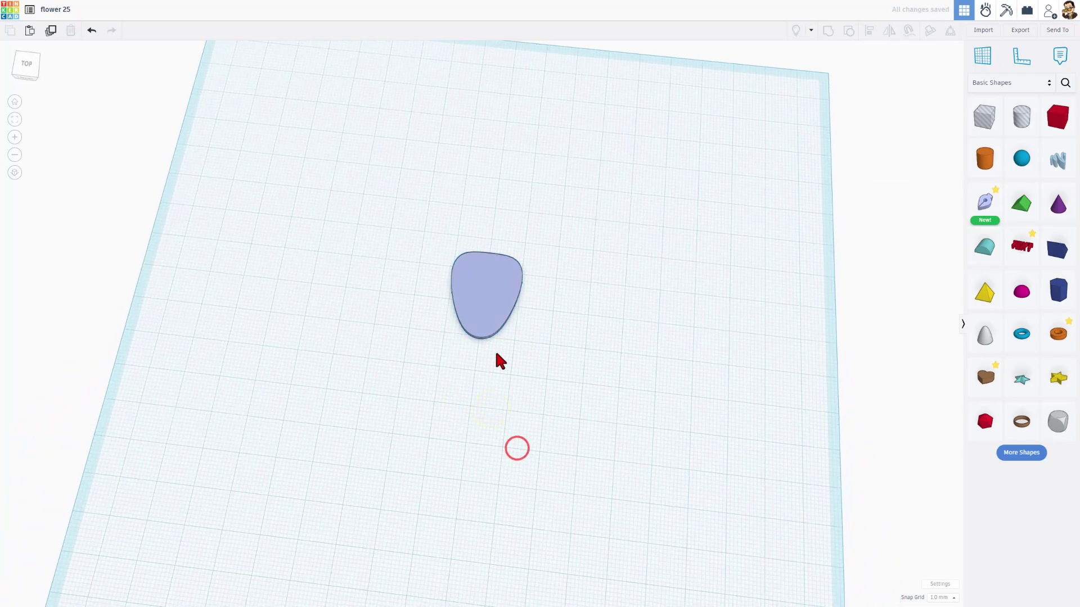
- Duplicate the petal, nudge the copy below the original and mirror it upside down
{"action": "left_click", "coordinate": [491, 320]}
{"action": "key", "text": "ctrl+d"}
{"action": "right_click_drag", "start_coordinate": [560, 335], "coordinate": [511, 332]}
{"action": "key", "text": "ctrl+d"}
{"action": "key", "text": "shift+Down"}
{"action": "key", "text": "shift+Down"}
{"action": "key", "text": "shift+Down"}
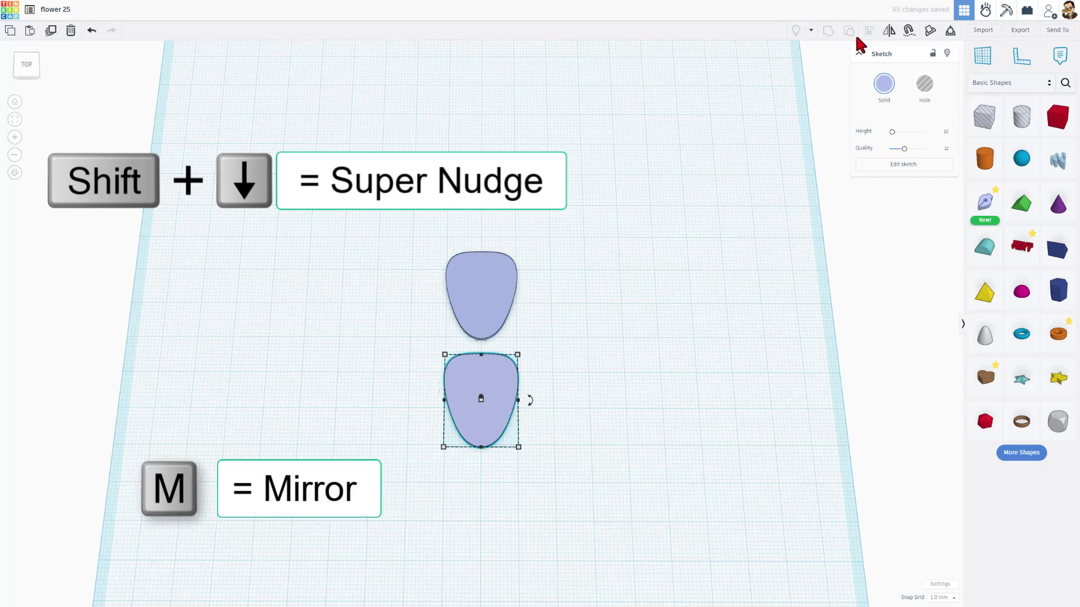
{"action": "left_click", "coordinate": [888, 30]}
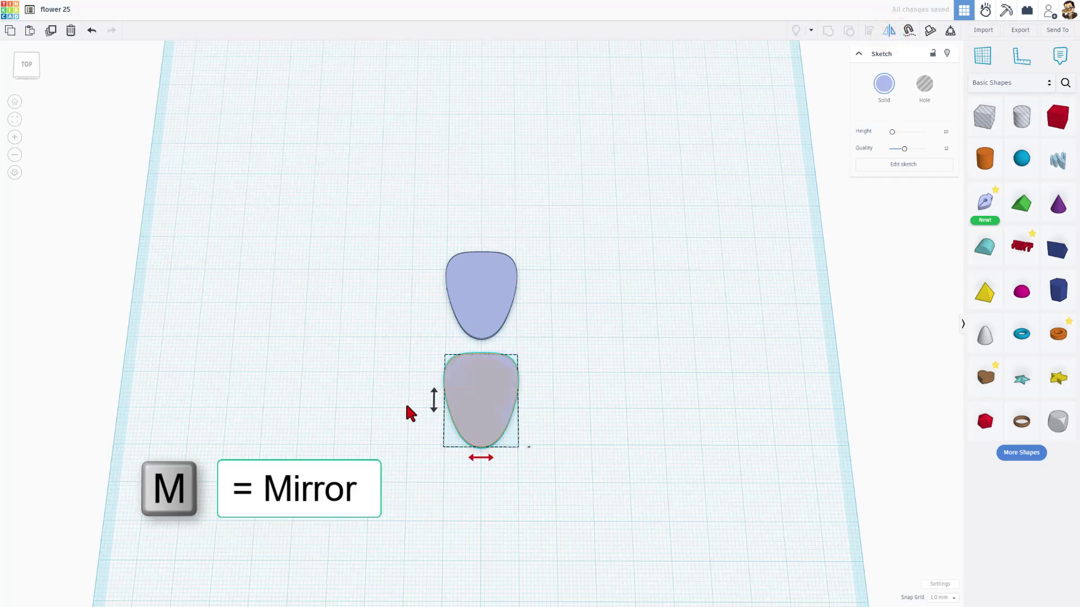
{"action": "left_click", "coordinate": [433, 402]}
{"action": "left_click", "coordinate": [589, 377]}
- Narrow both petals together to 10.20 wide
{"action": "left_click_drag", "start_coordinate": [413, 233], "coordinate": [528, 483]}
{"action": "left_click_drag", "start_coordinate": [518, 347], "coordinate": [482, 348]}
{"action": "key", "text": "ctrl+g"}
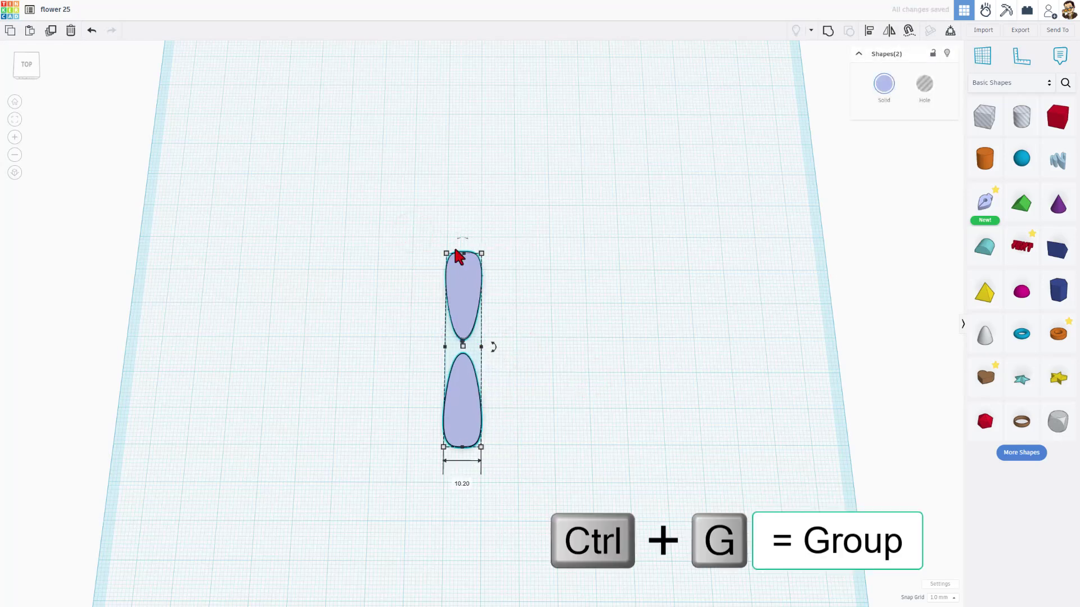
- Group the petal pair, then repeat duplicate-and-rotate by -22.5° to fan copies around the centre
{"action": "left_click", "coordinate": [564, 349]}
{"action": "left_click_drag", "start_coordinate": [419, 270], "coordinate": [493, 443]}
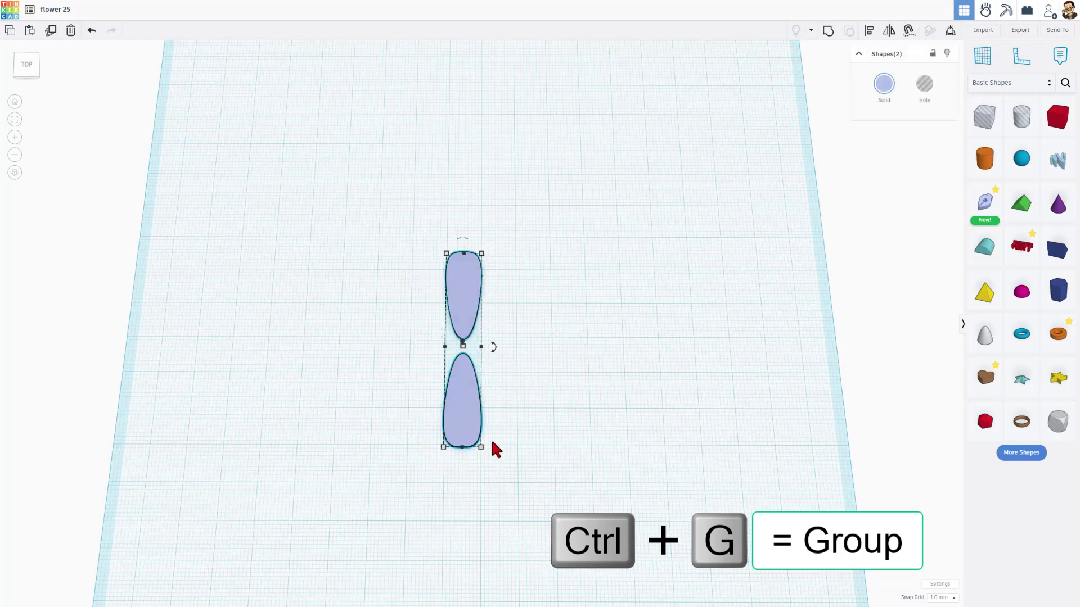
{"action": "key", "text": "ctrl+g"}
{"action": "key", "text": "ctrl+d"}
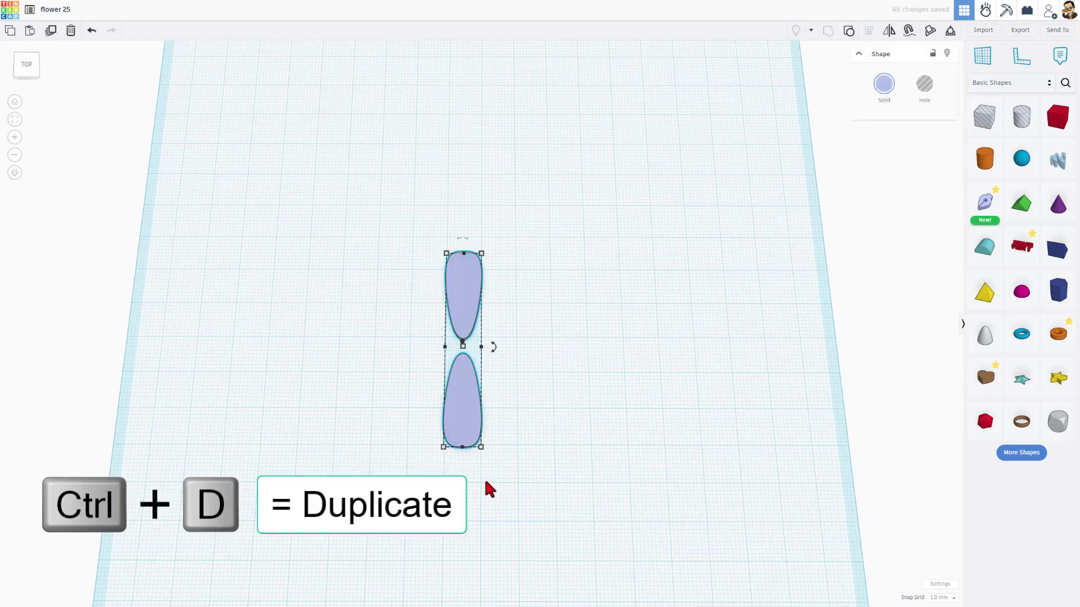
{"action": "left_click_drag", "start_coordinate": [491, 349], "coordinate": [509, 374]}
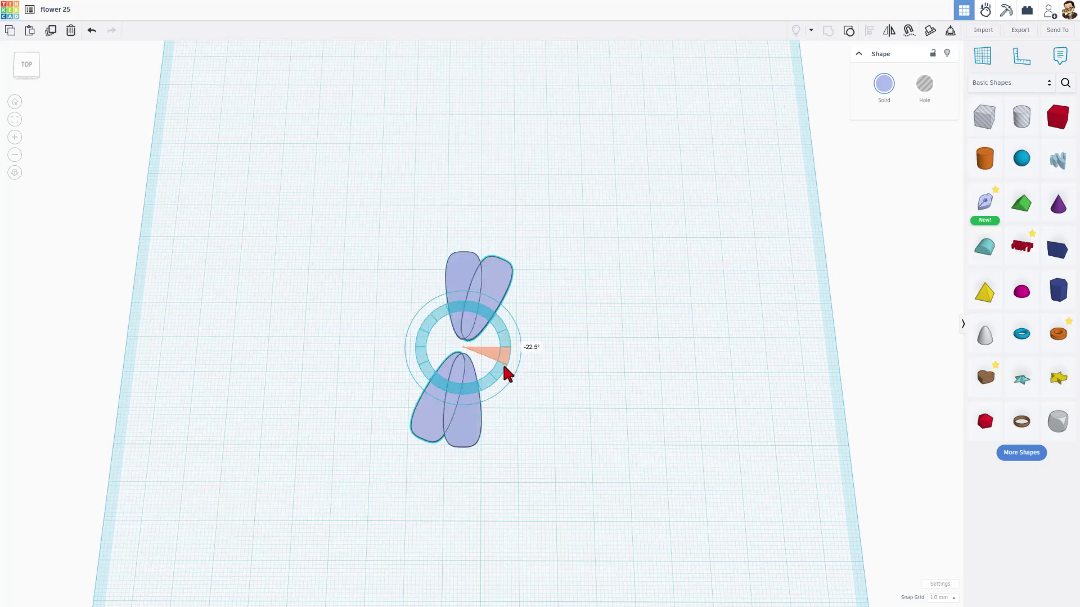
{"action": "left_click_drag", "start_coordinate": [508, 374], "coordinate": [508, 373]}
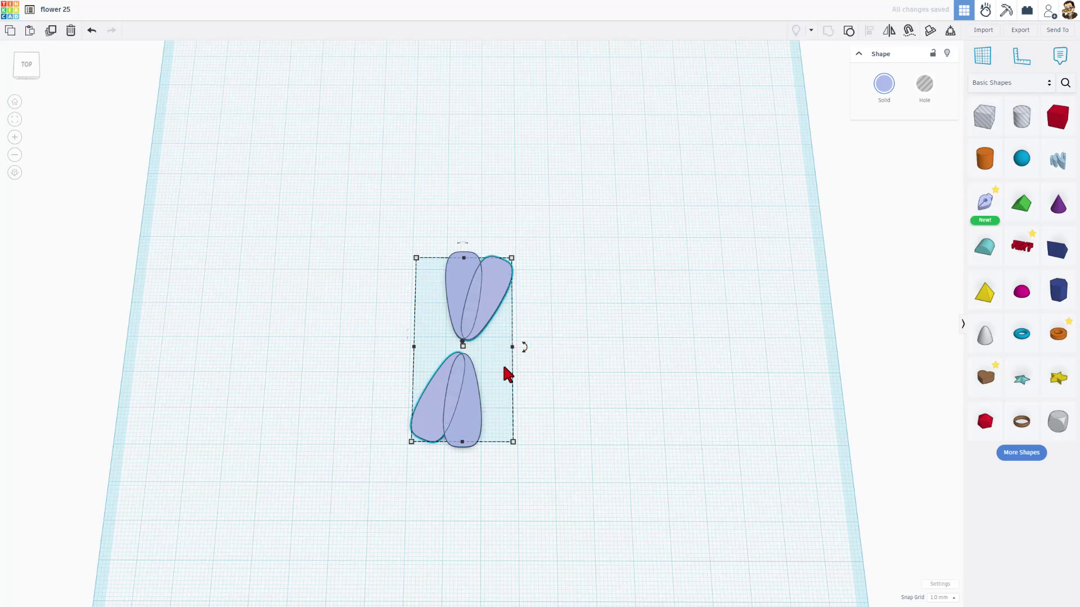
{"action": "key", "text": "ctrl+d"}
{"action": "key", "text": "ctrl+d"}
{"action": "key", "text": "ctrl+d"}
{"action": "key", "text": "ctrl+d"}
{"action": "key", "text": "ctrl+d"}
{"action": "key", "text": "ctrl+d"}
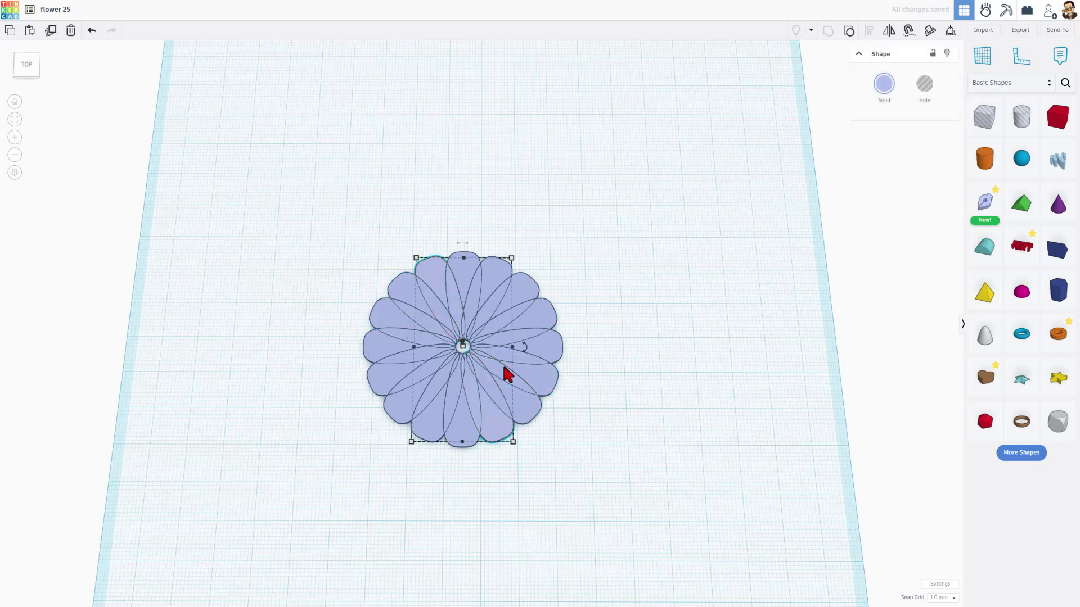
{"action": "left_click", "coordinate": [645, 322]}
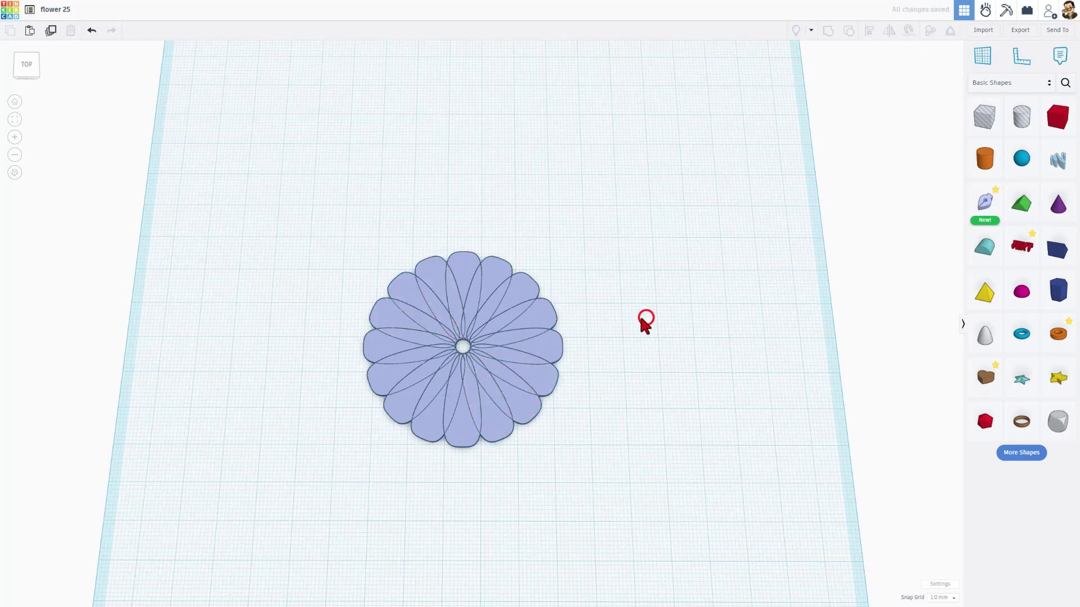
- Colour one petal yellow and another magenta
{"action": "left_click", "coordinate": [526, 287]}
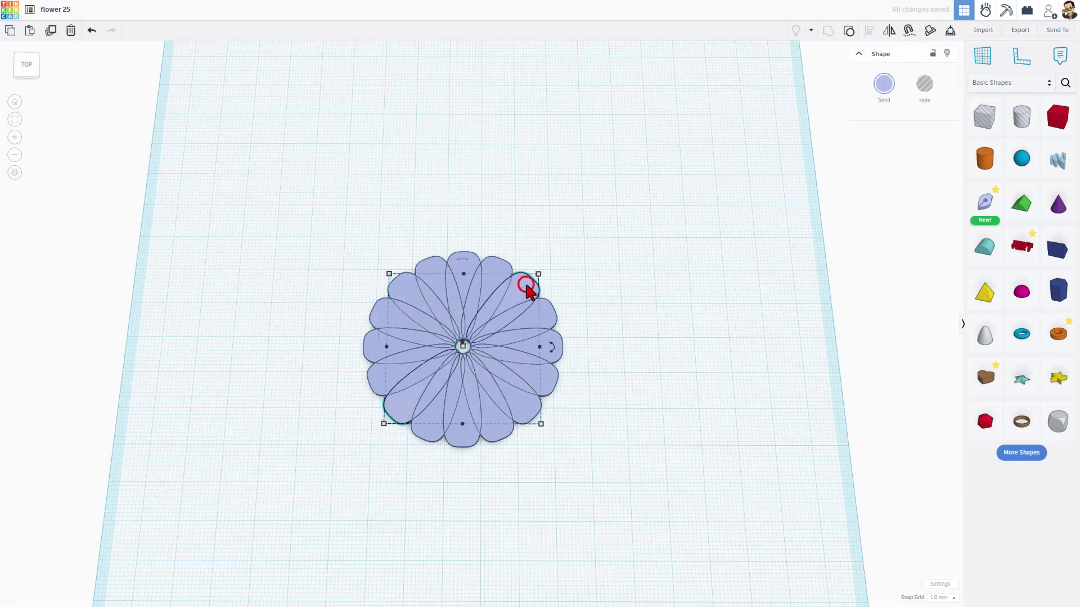
{"action": "left_click", "coordinate": [883, 86]}
{"action": "left_click", "coordinate": [825, 174]}
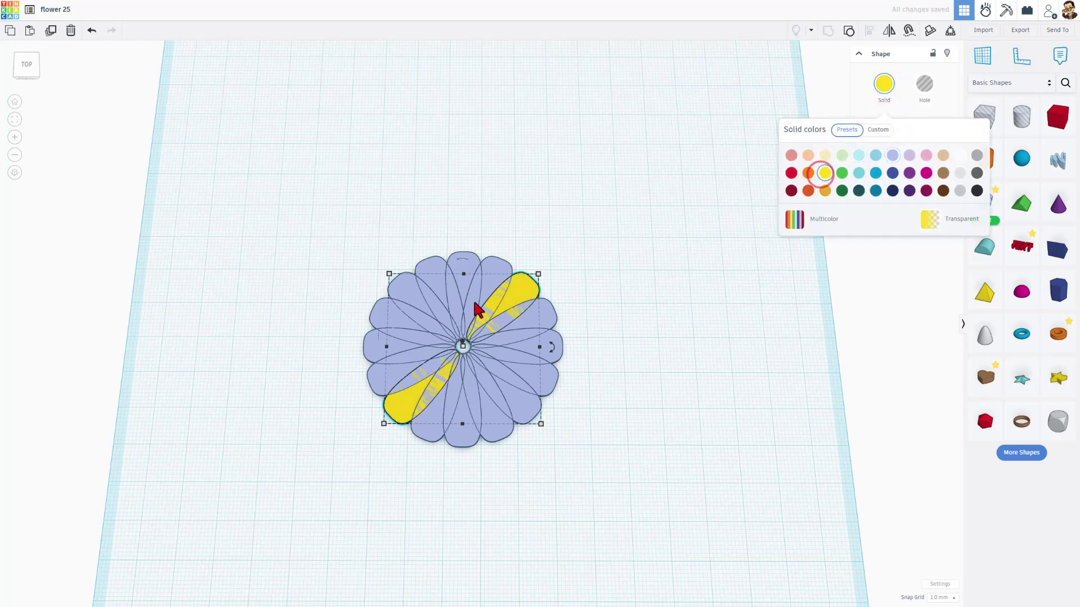
{"action": "left_click", "coordinate": [547, 312]}
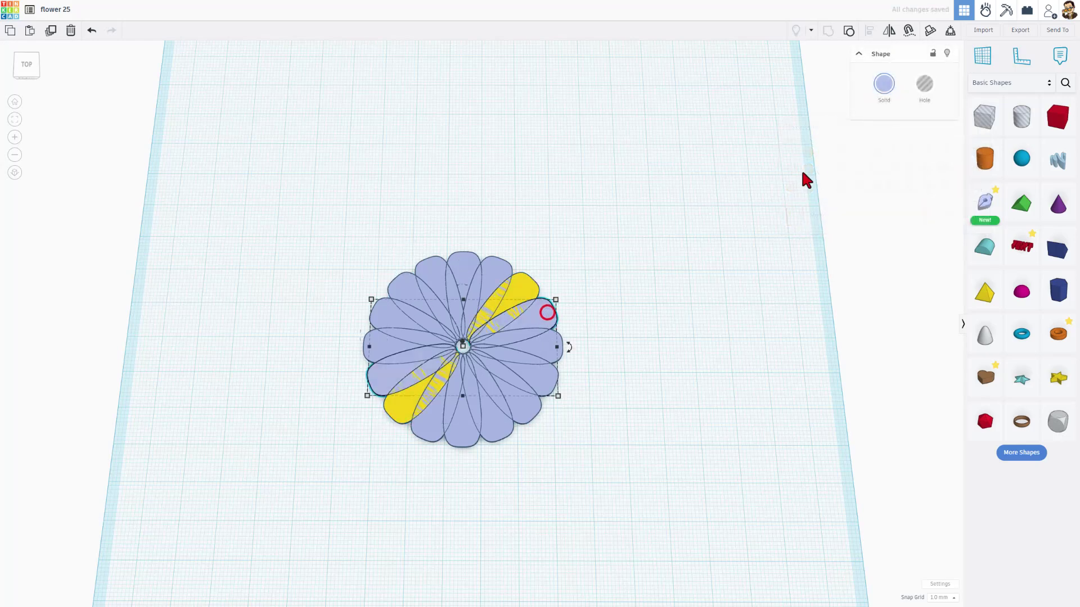
{"action": "left_click", "coordinate": [883, 85]}
{"action": "left_click", "coordinate": [926, 174]}
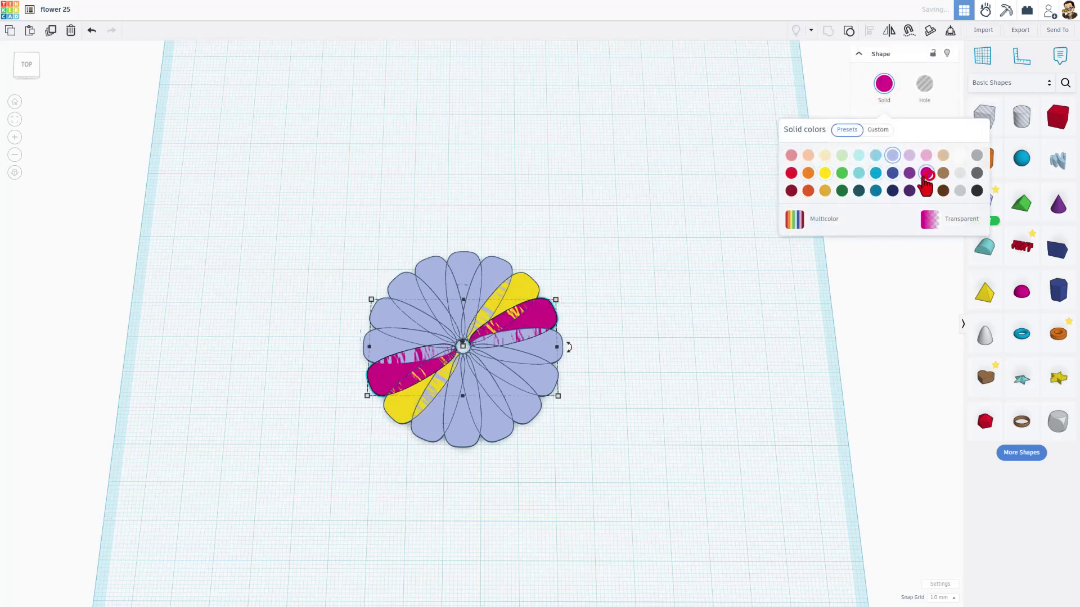
- Give the next petal a custom bright blue and pick new colours for further petals
{"action": "left_click", "coordinate": [548, 352]}
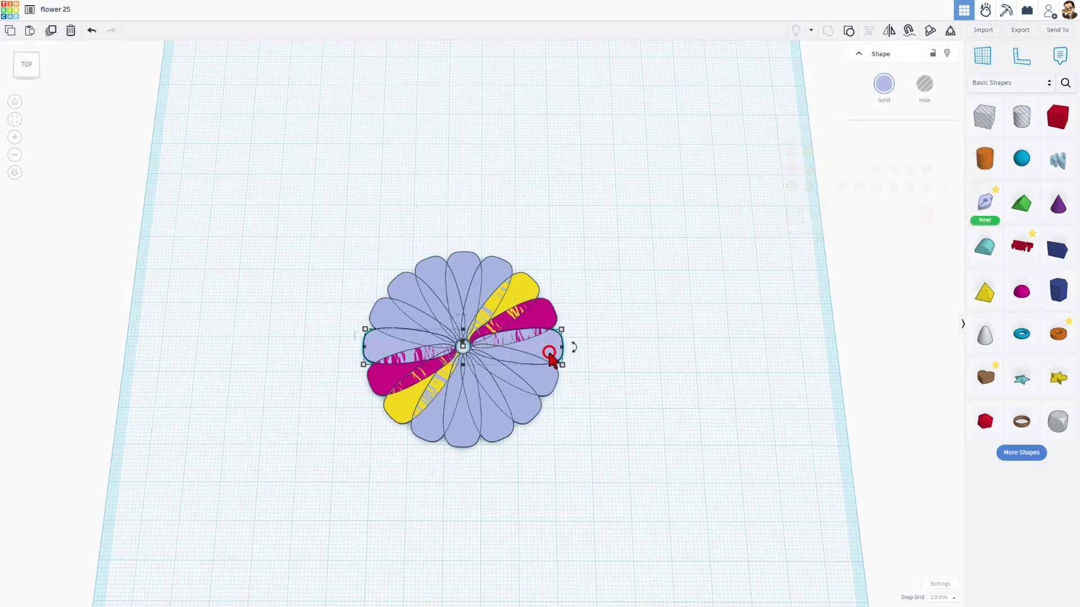
{"action": "left_click", "coordinate": [883, 85]}
{"action": "left_click", "coordinate": [879, 130]}
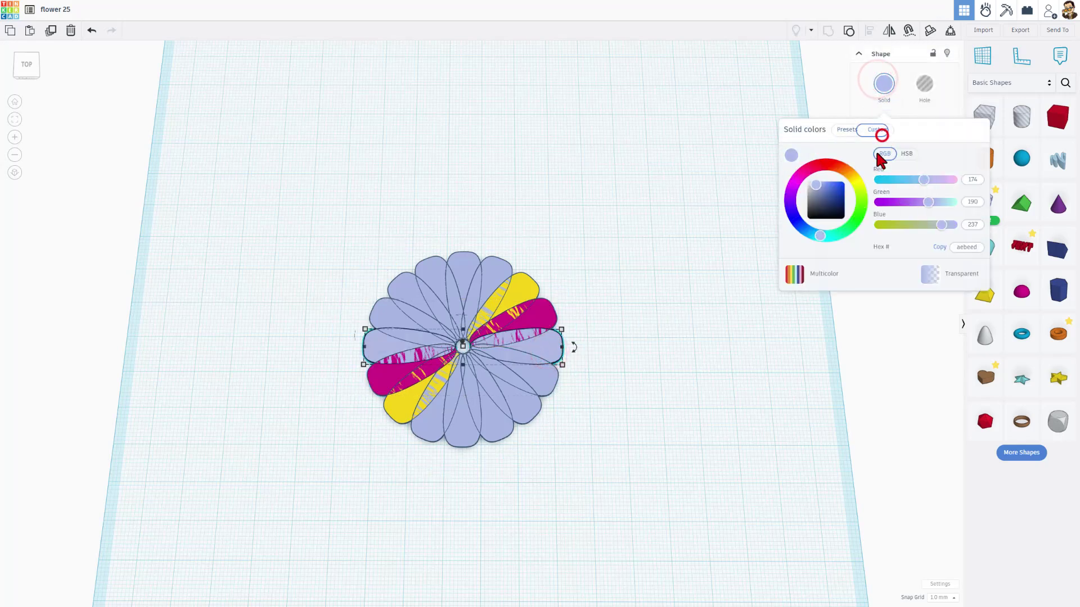
{"action": "left_click", "coordinate": [830, 197]}
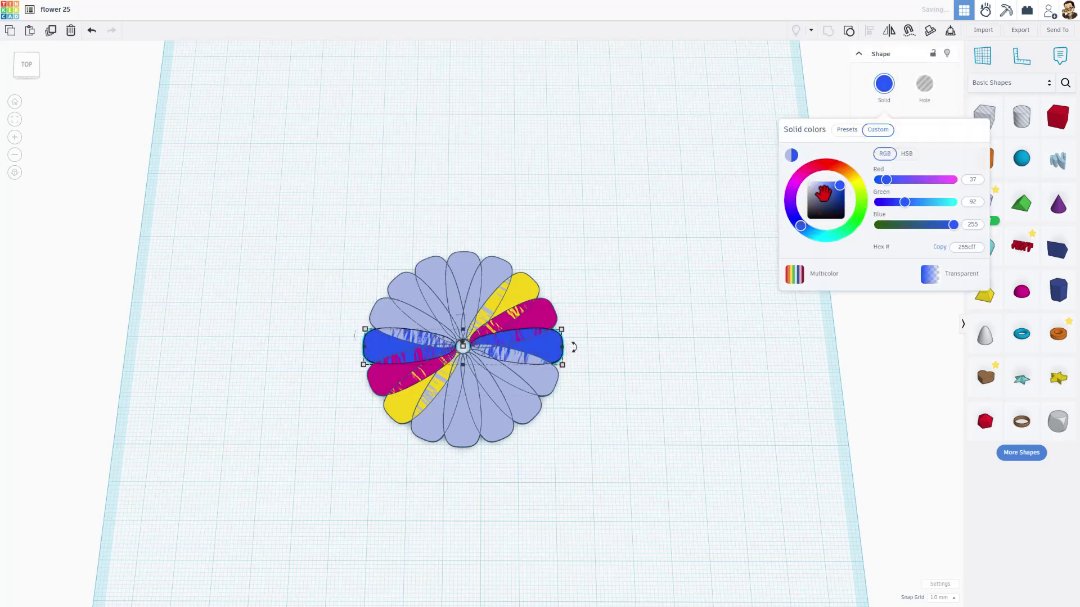
{"action": "left_click", "coordinate": [590, 338]}
{"action": "left_click", "coordinate": [847, 129]}
{"action": "left_click", "coordinate": [909, 172]}
{"action": "left_click", "coordinate": [529, 407]}
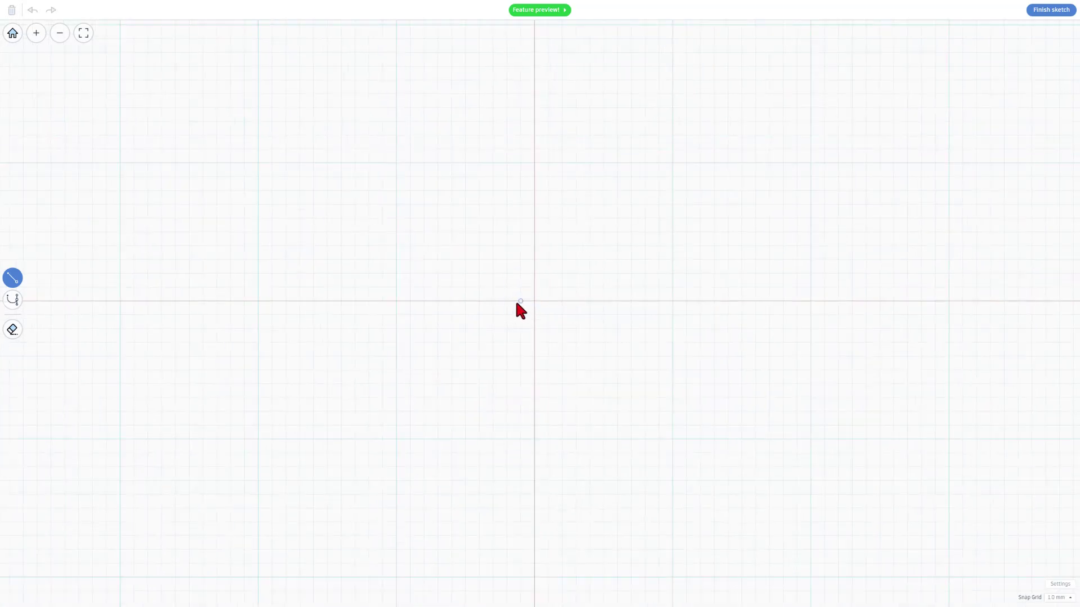
- Draw the hairpin's outer edge from the origin with a 2 mm base, over the apex, down to the baseline
{"action": "left_click", "coordinate": [521, 302]}
{"action": "left_click", "coordinate": [493, 302]}
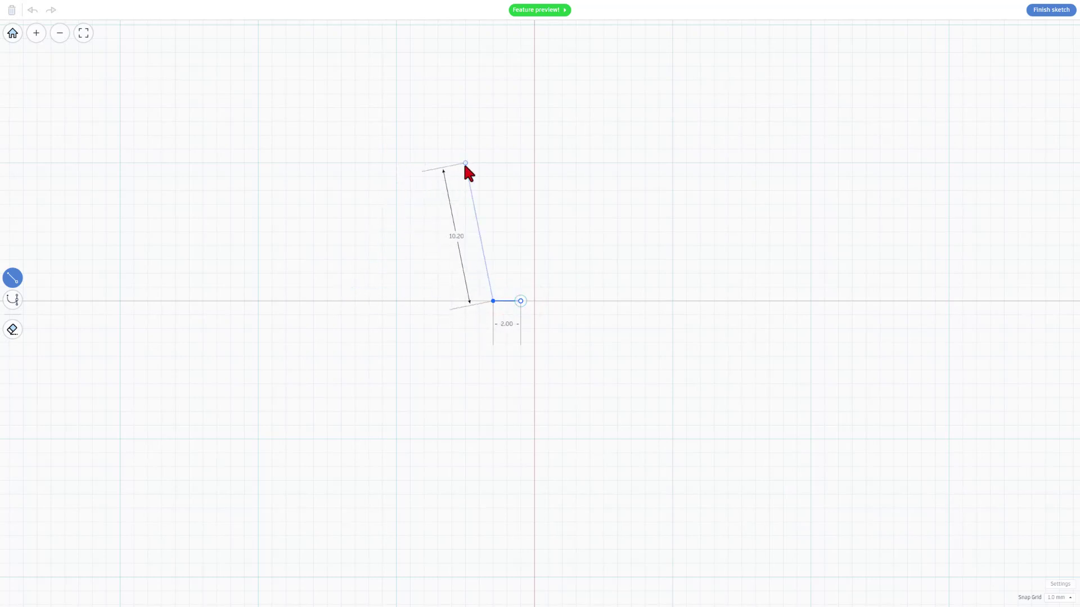
{"action": "left_click", "coordinate": [464, 165]}
{"action": "scroll", "coordinate": [463, 167], "scroll_direction": "down", "scroll_amount": 5}
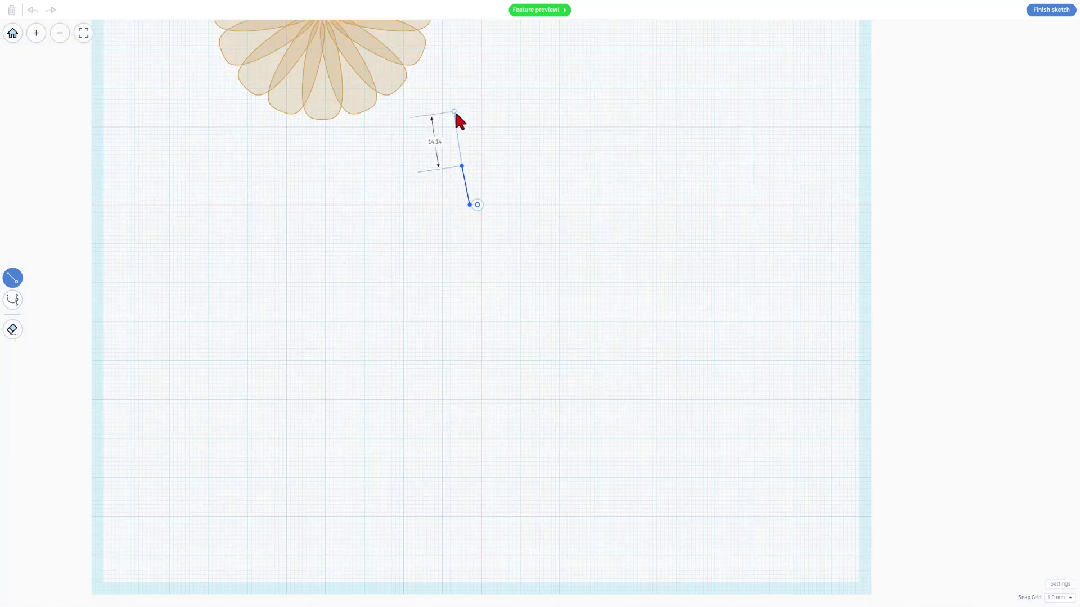
{"action": "left_click", "coordinate": [454, 111]}
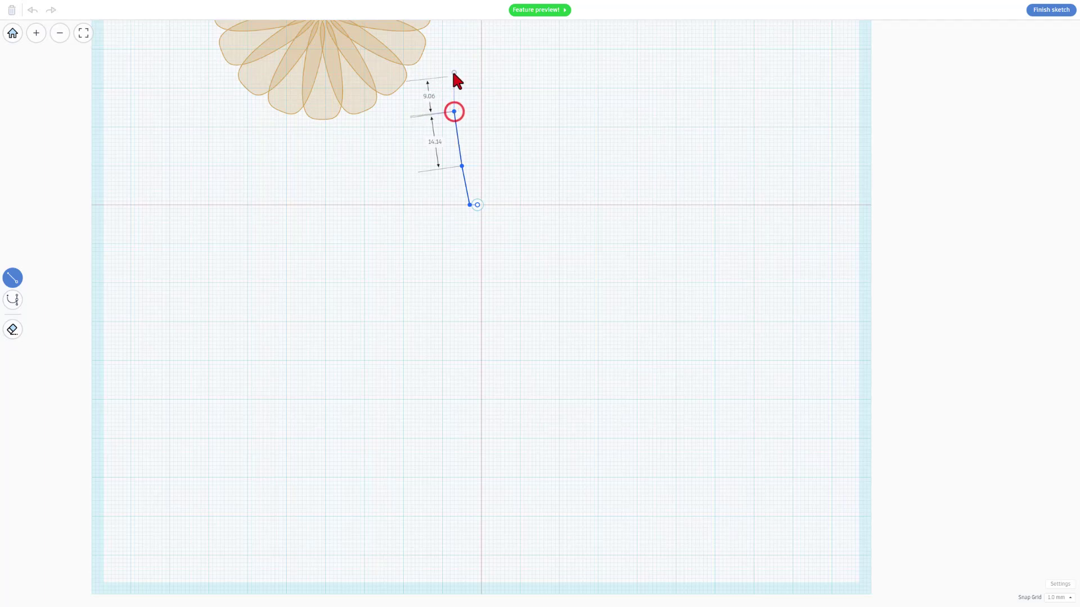
{"action": "left_click", "coordinate": [481, 64]}
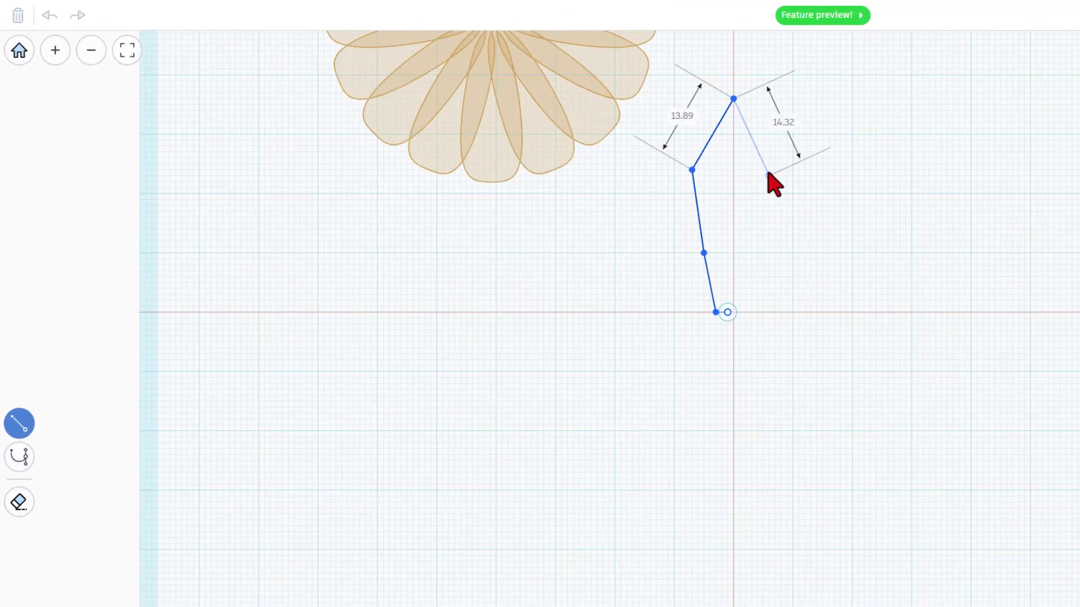
{"action": "left_click", "coordinate": [769, 169]}
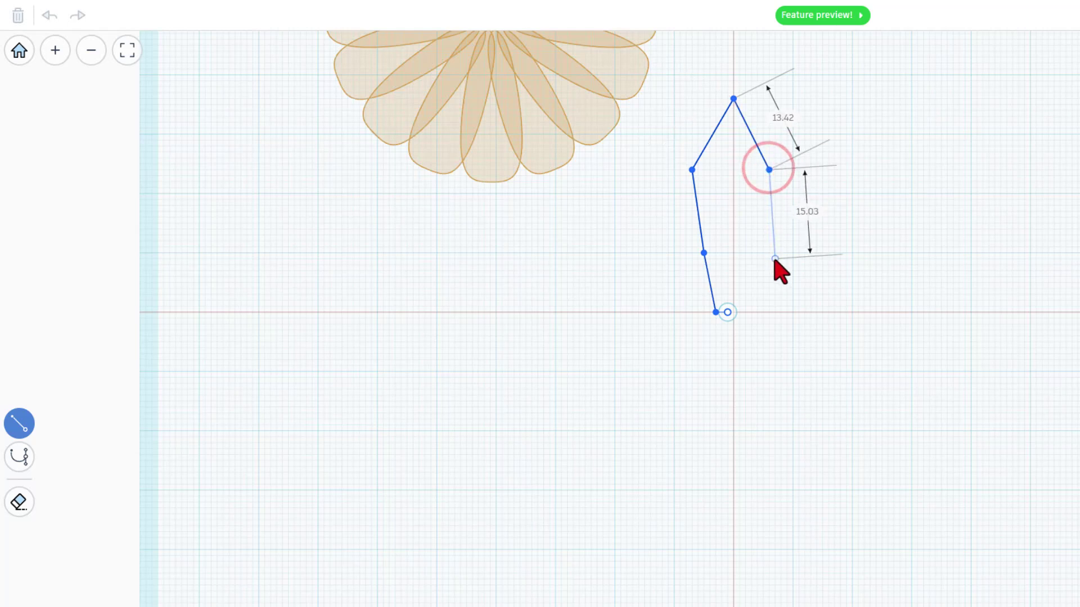
{"action": "left_click", "coordinate": [763, 252]}
{"action": "left_click", "coordinate": [752, 312]}
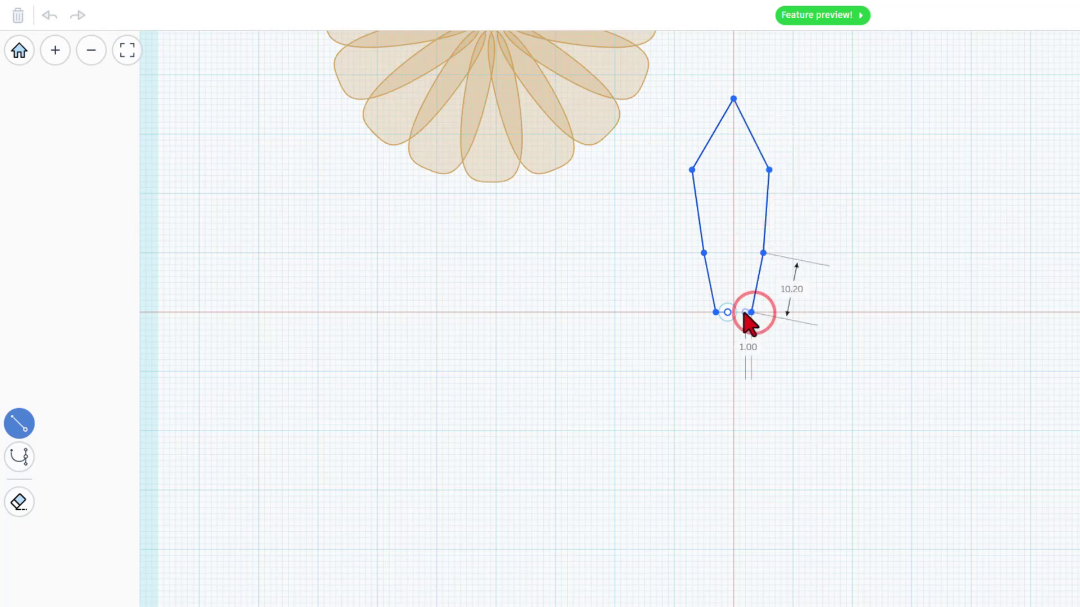
- Add a 1 mm right base and the inner edge up and back down, closing and selecting the outline
{"action": "left_click", "coordinate": [744, 312]}
{"action": "left_click", "coordinate": [751, 253]}
{"action": "left_click", "coordinate": [756, 170]}
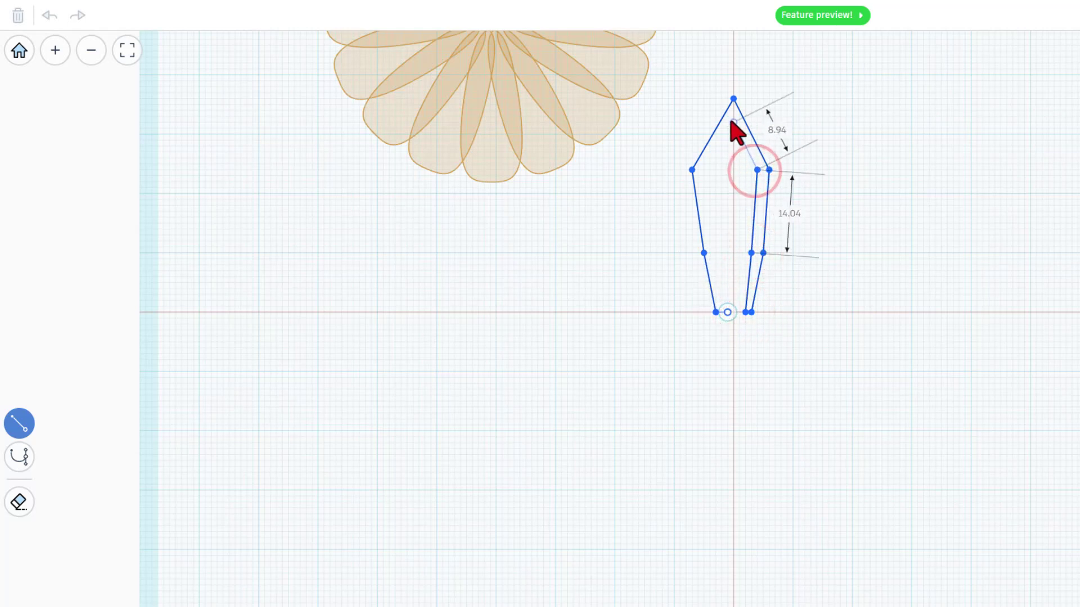
{"action": "left_click", "coordinate": [734, 111]}
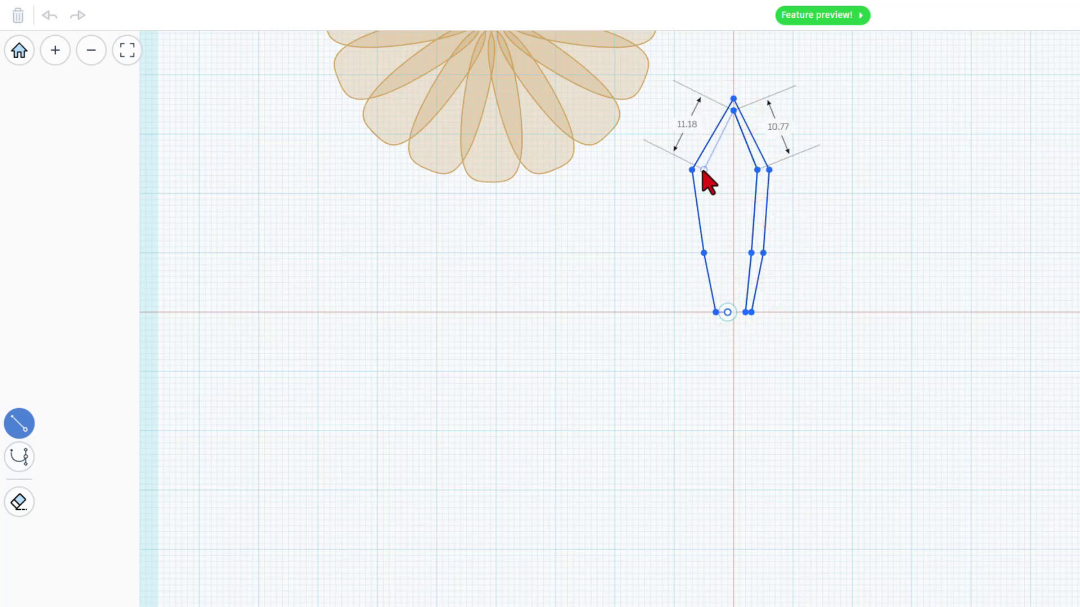
{"action": "left_click", "coordinate": [704, 169]}
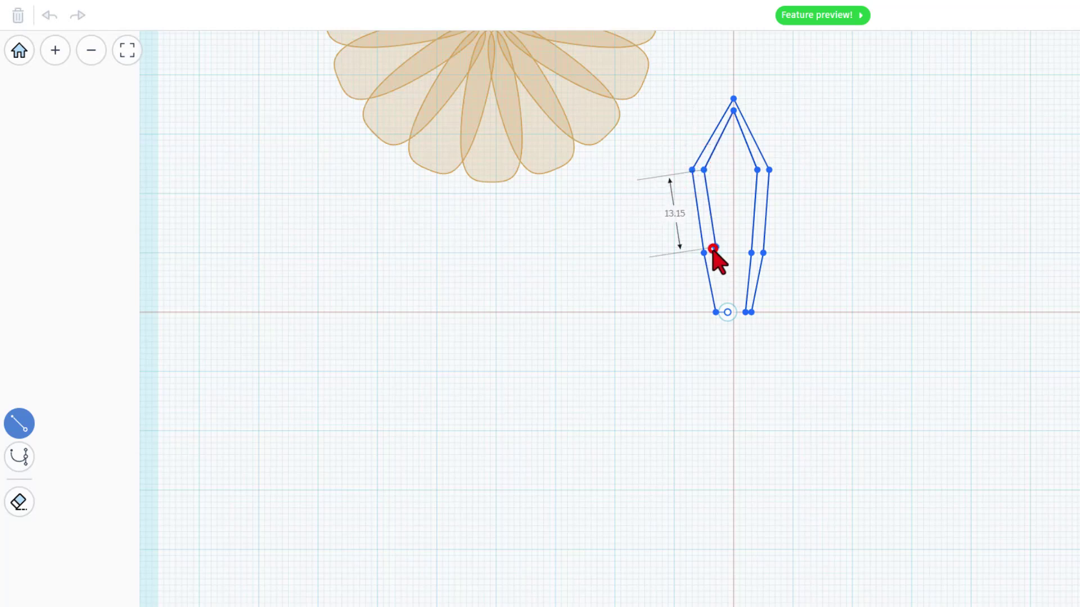
{"action": "left_click", "coordinate": [715, 247]}
{"action": "left_click", "coordinate": [726, 312]}
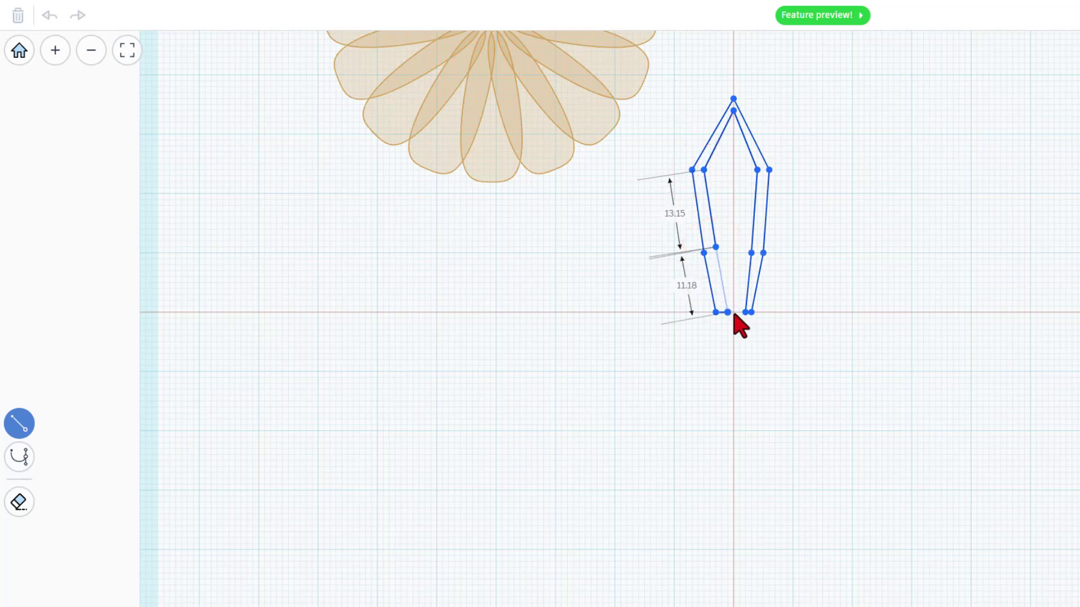
{"action": "left_click", "coordinate": [733, 313]}
{"action": "scroll", "coordinate": [719, 281], "scroll_direction": "up", "scroll_amount": 5}
{"action": "left_click", "coordinate": [723, 241]}
{"action": "left_click", "coordinate": [696, 246]}
- Shift a point on the left strip's edge of the hairpin outline
{"action": "left_click", "coordinate": [695, 245]}
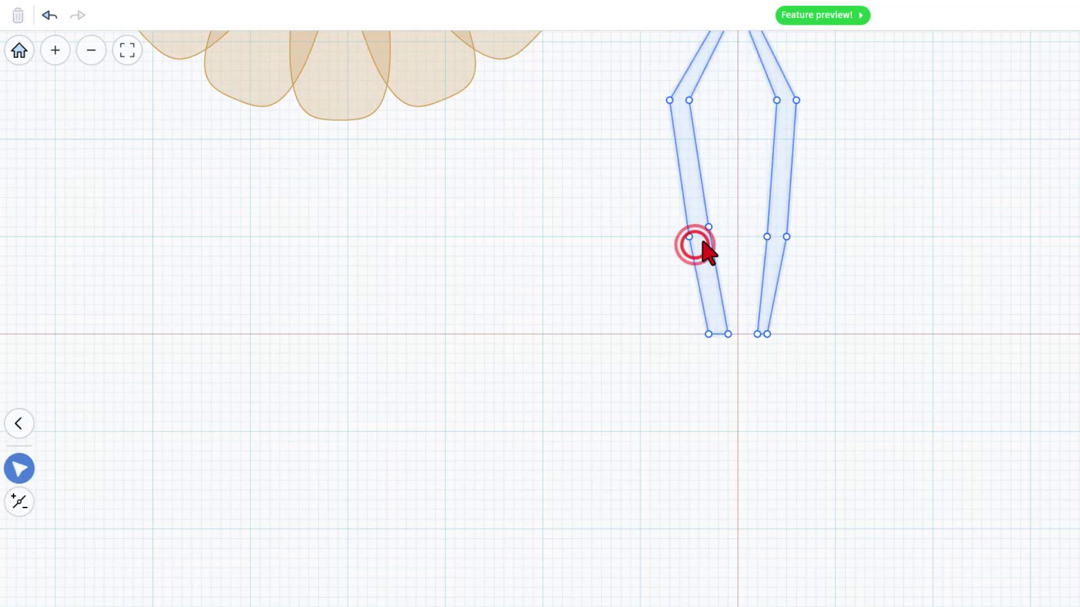
{"action": "left_click_drag", "start_coordinate": [703, 242], "coordinate": [706, 248]}
{"action": "scroll", "coordinate": [785, 250], "scroll_direction": "down", "scroll_amount": 2}
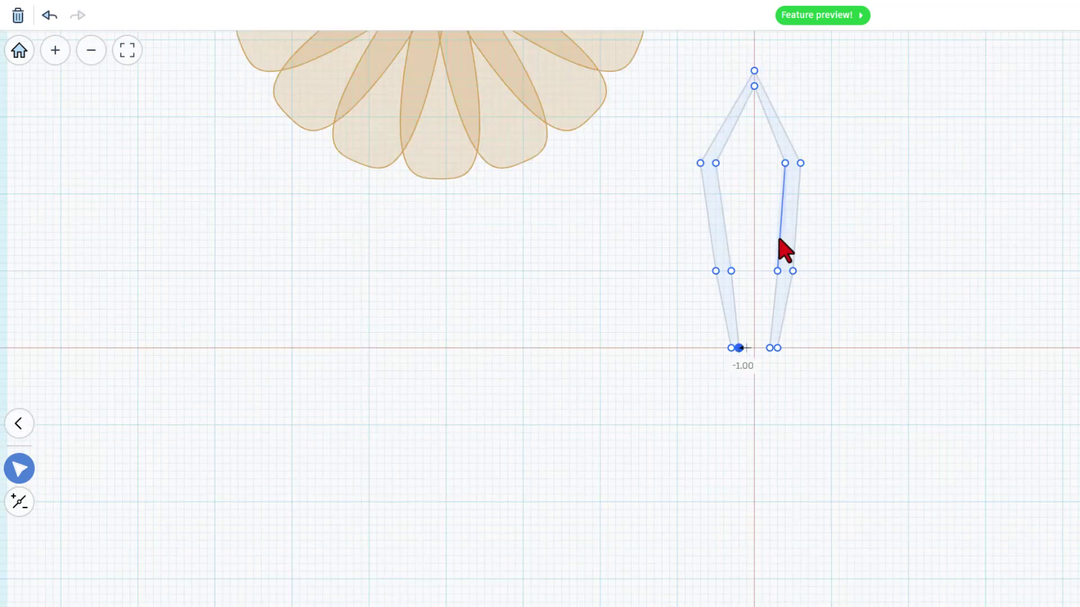
{"action": "left_click", "coordinate": [717, 225]}
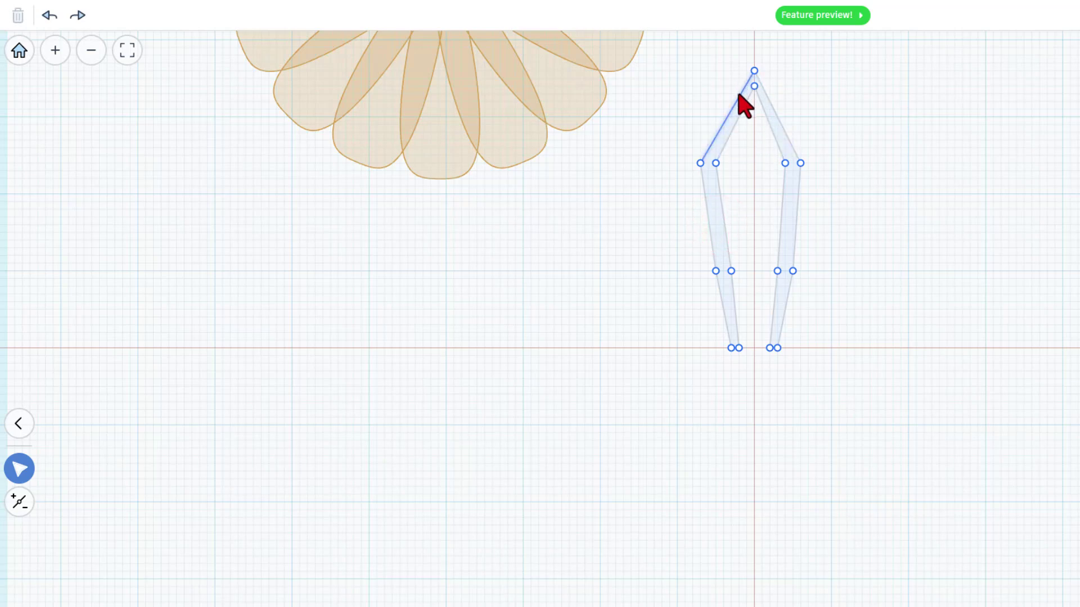
{"action": "scroll", "coordinate": [740, 96], "scroll_direction": "up", "scroll_amount": 5}
- Curve the outer and inner edges beside the apex into a smooth rounded arch
{"action": "double_click", "coordinate": [754, 77]}
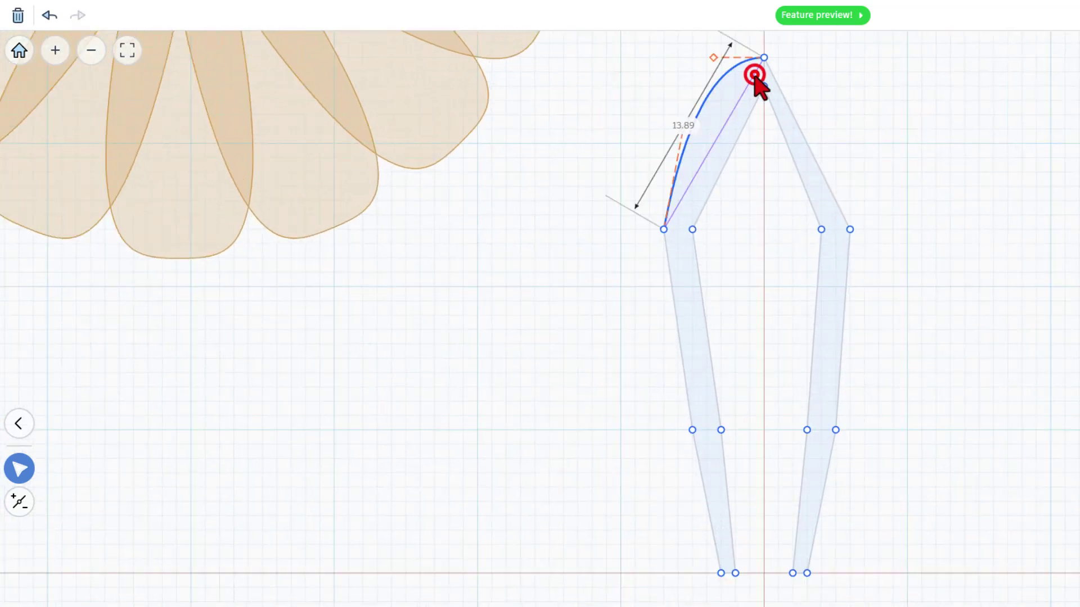
{"action": "double_click", "coordinate": [796, 121]}
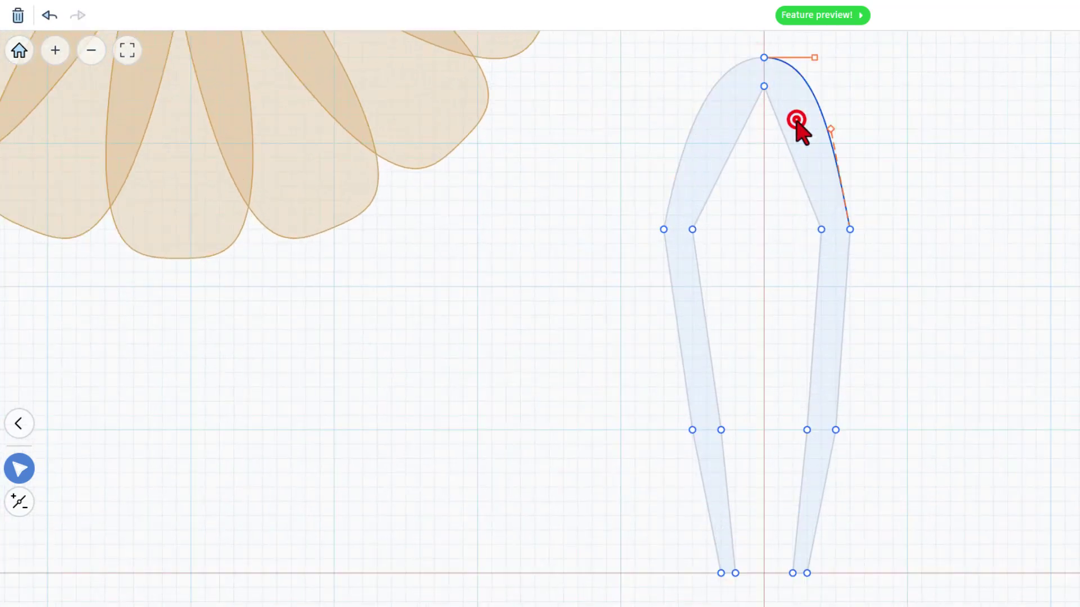
{"action": "double_click", "coordinate": [788, 163]}
{"action": "left_click", "coordinate": [724, 159]}
{"action": "double_click", "coordinate": [724, 158]}
{"action": "left_click", "coordinate": [778, 206]}
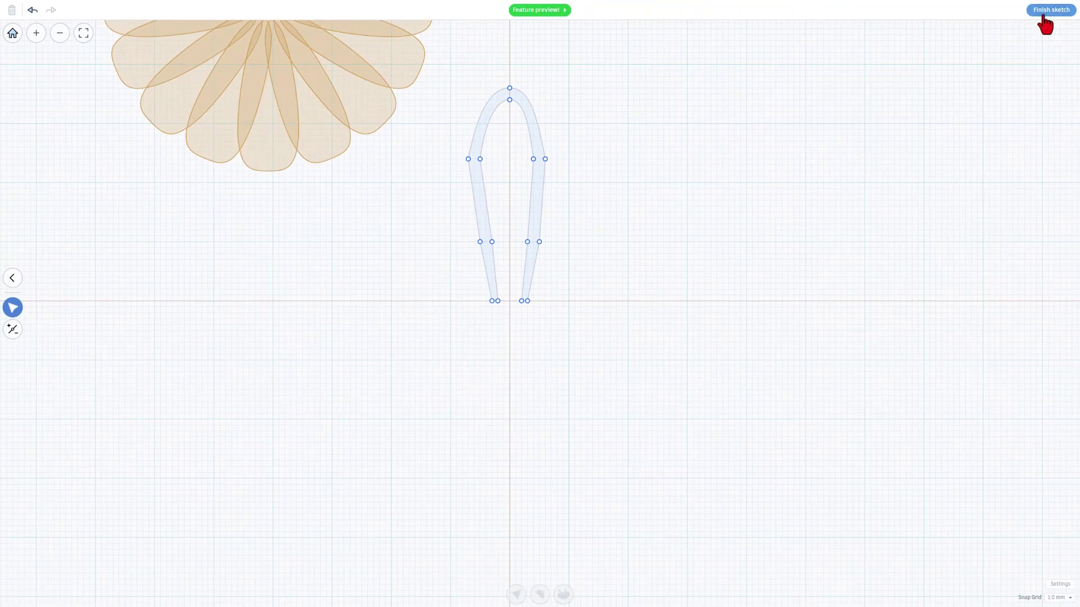
- Finish the sketch, lower the stem shape to 3.00 mm tall and colour it magenta
{"action": "left_click", "coordinate": [1043, 13]}
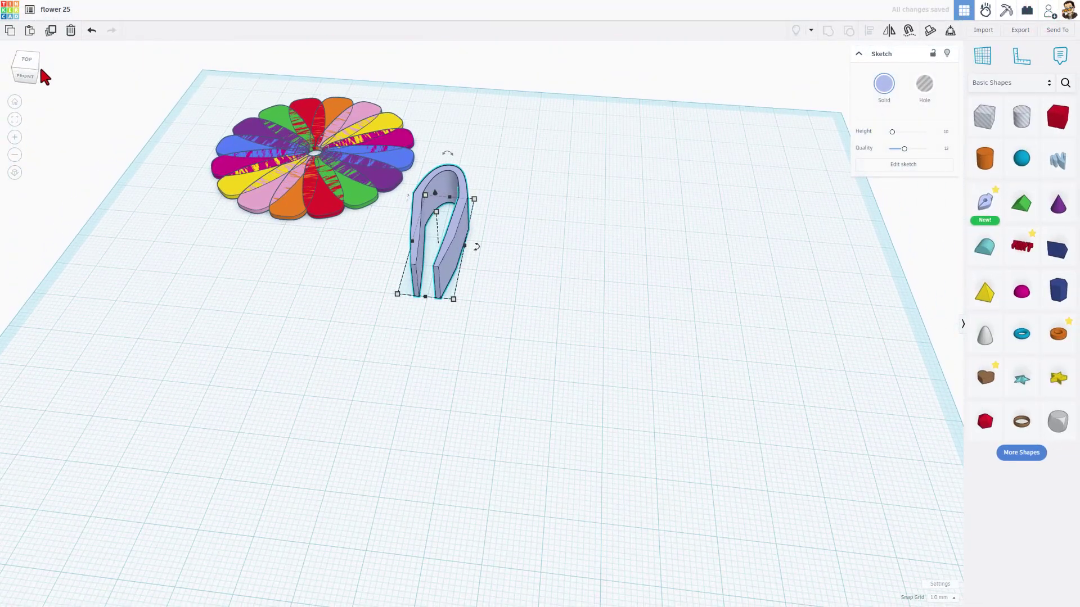
{"action": "left_click", "coordinate": [36, 70]}
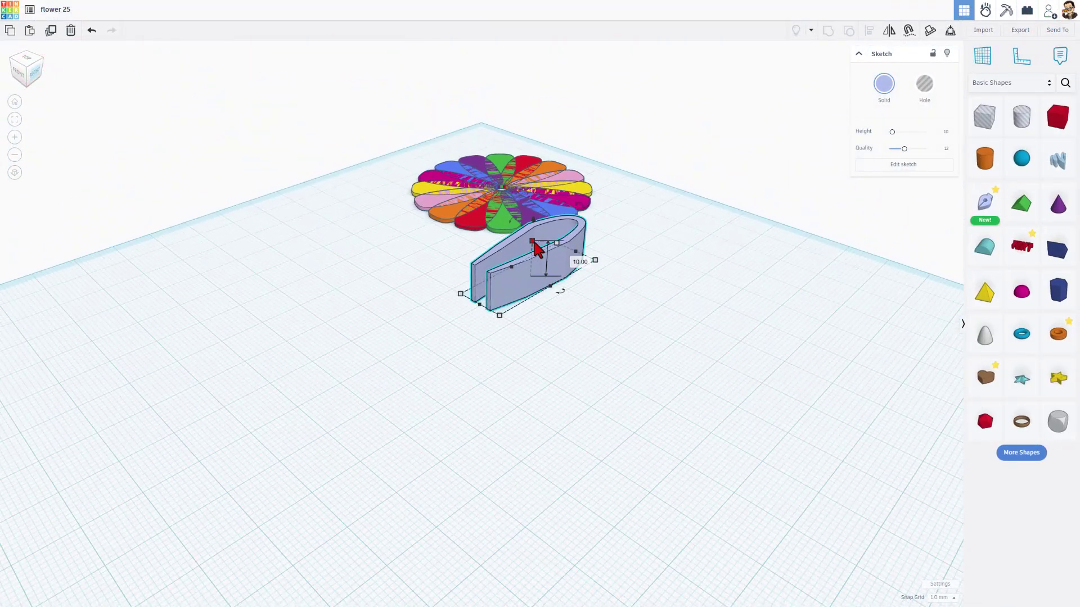
{"action": "left_click_drag", "start_coordinate": [534, 245], "coordinate": [535, 267]}
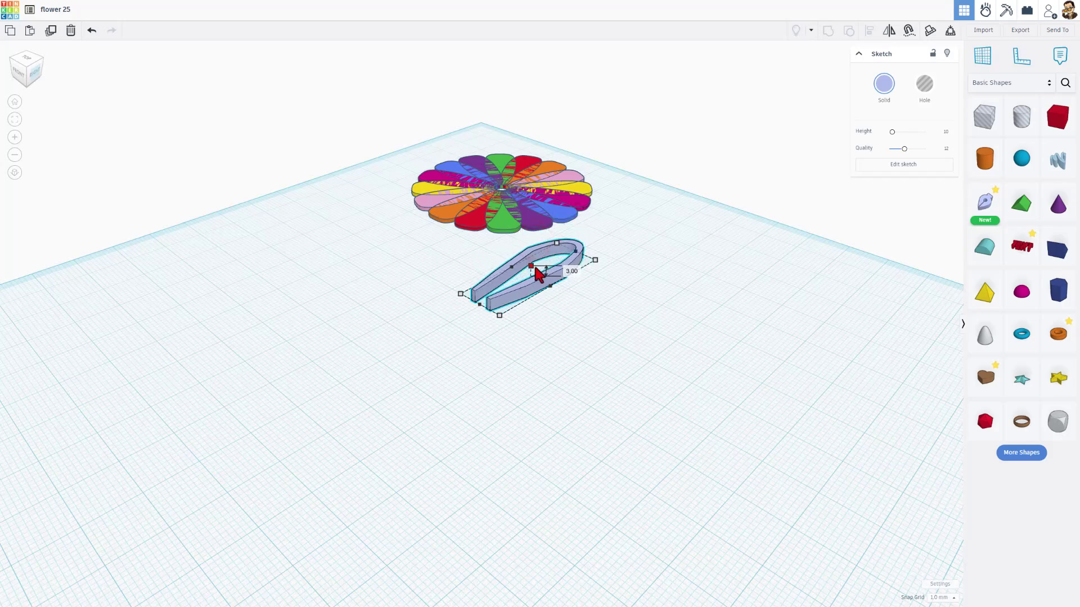
{"action": "left_click", "coordinate": [886, 87]}
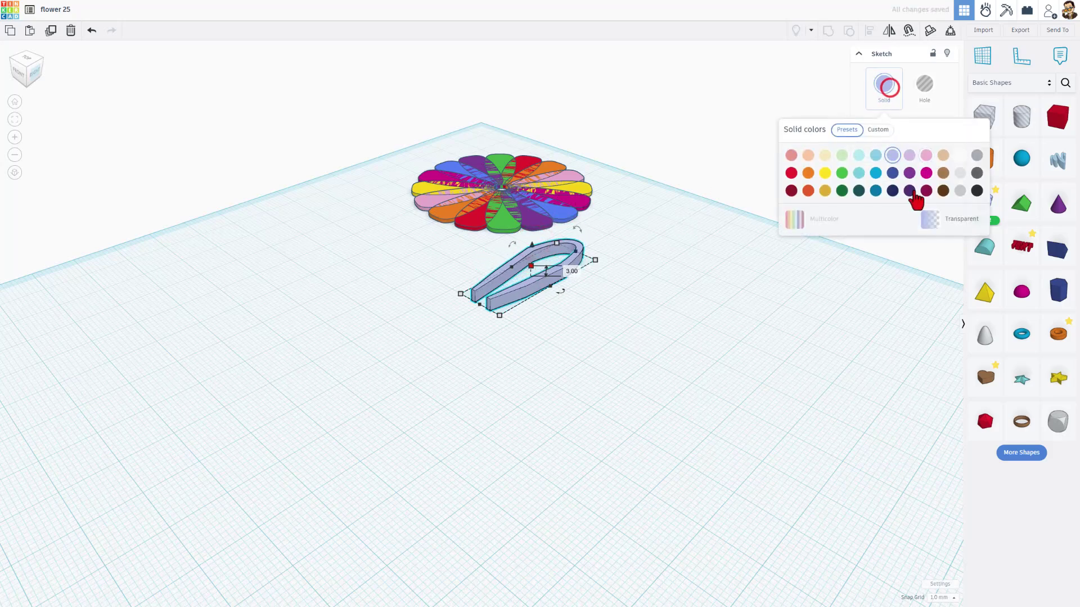
{"action": "left_click", "coordinate": [925, 175]}
- Move the magenta stem down-right on the workplane, below the flower
{"action": "right_click_drag", "start_coordinate": [610, 336], "coordinate": [492, 310]}
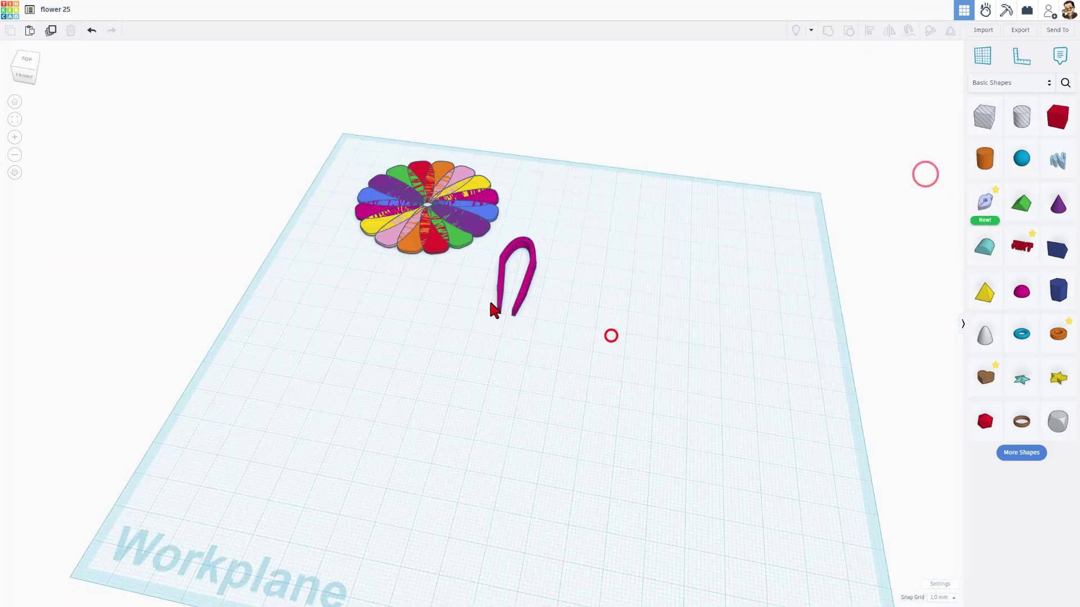
{"action": "left_click", "coordinate": [521, 307]}
{"action": "left_click_drag", "start_coordinate": [522, 307], "coordinate": [587, 384]}
{"action": "left_click", "coordinate": [651, 378]}
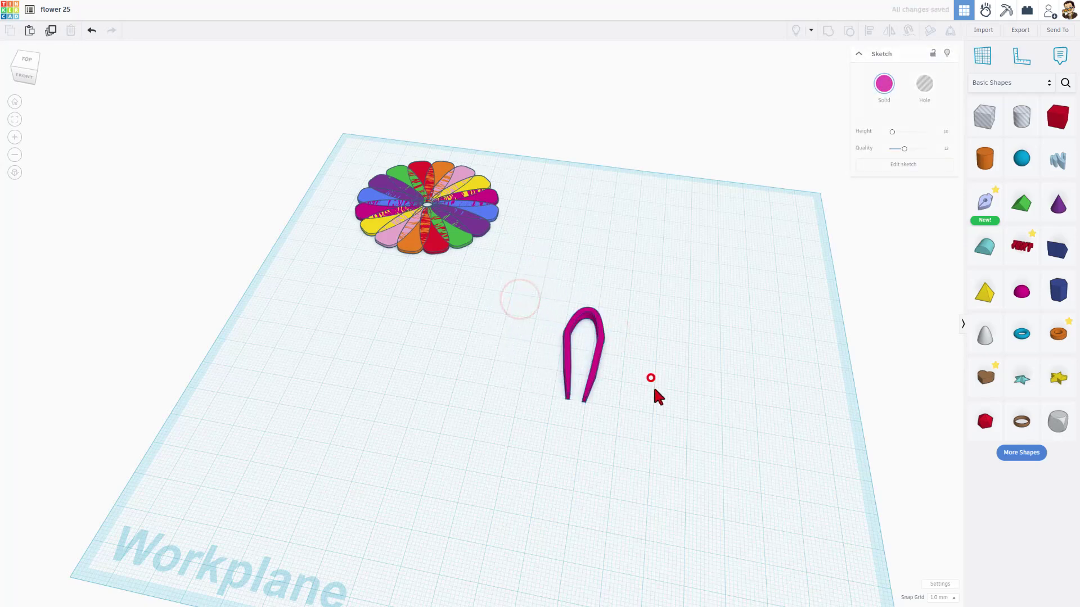
- Duplicate the magenta petal, shift the copy down and mirror it into a facing pair
{"action": "left_click", "coordinate": [594, 370]}
{"action": "key", "text": "ctrl+d"}
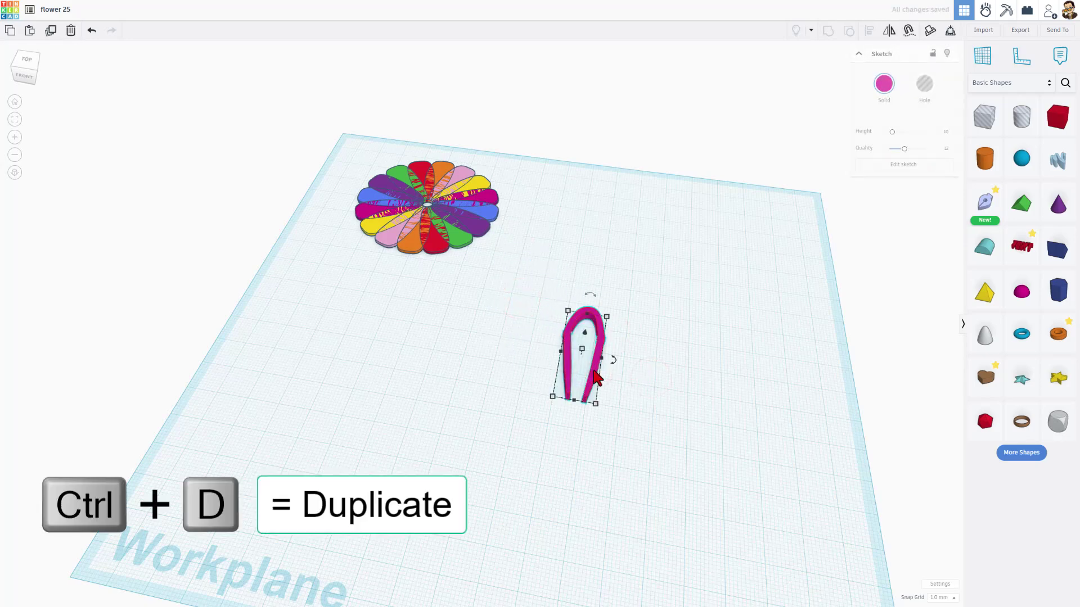
{"action": "key", "text": "shift+Down"}
{"action": "key", "text": "shift+Down"}
{"action": "key", "text": "shift+Down"}
{"action": "key", "text": "shift+Down"}
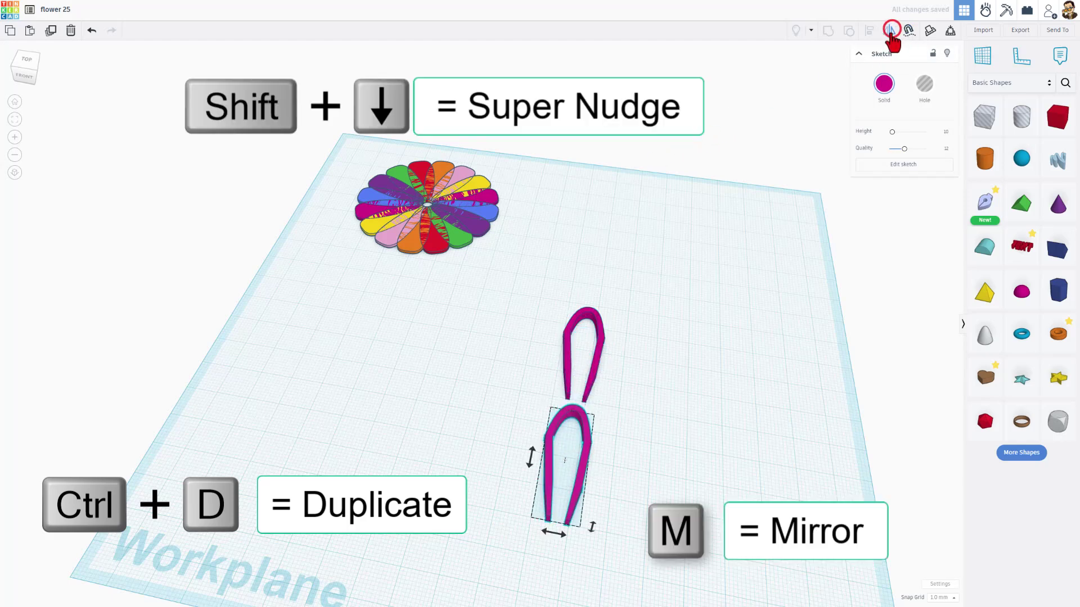
{"action": "left_click", "coordinate": [531, 457]}
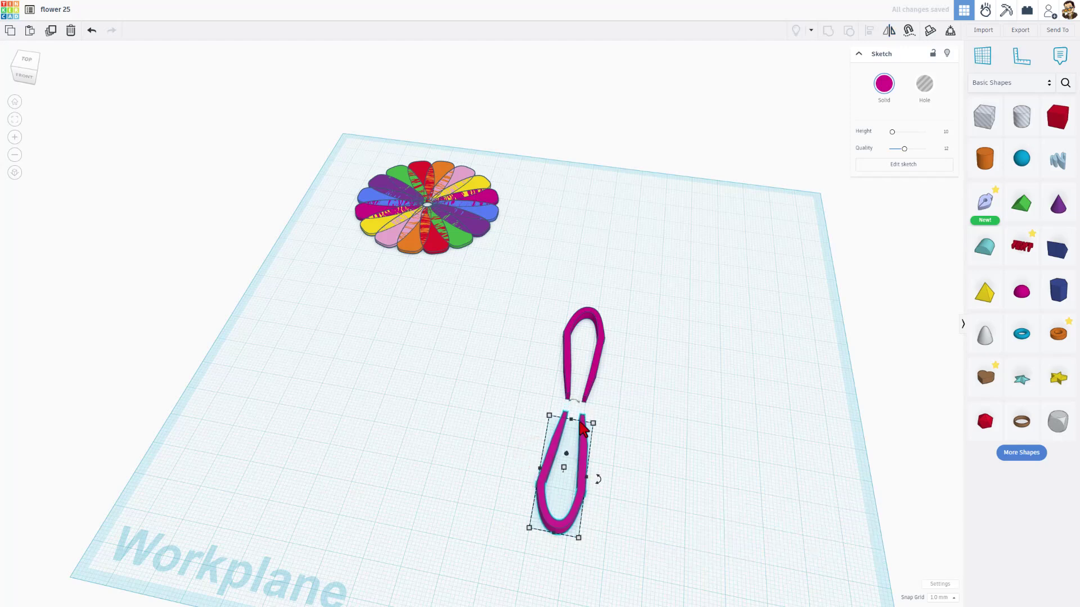
{"action": "left_click", "coordinate": [535, 382]}
- Duplicate the petal pair and rotate the copies around the shared centre to complete the flower
{"action": "left_click_drag", "start_coordinate": [558, 397], "coordinate": [605, 451]}
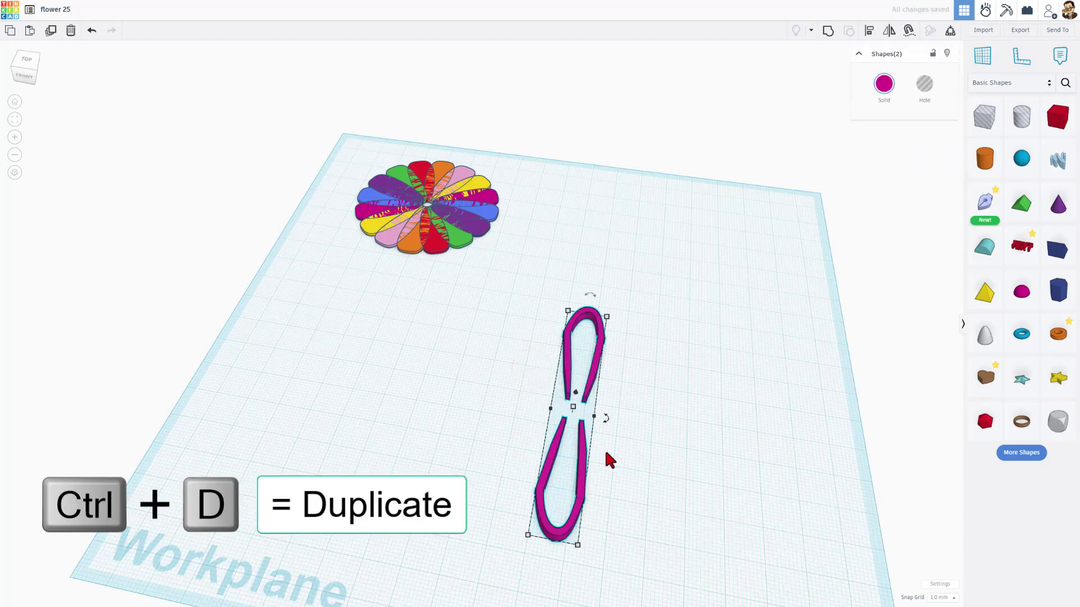
{"action": "key", "text": "ctrl+d"}
{"action": "left_click_drag", "start_coordinate": [607, 417], "coordinate": [656, 458]}
{"action": "key", "text": "ctrl+d"}
{"action": "key", "text": "ctrl+d"}
{"action": "key", "text": "ctrl+d"}
{"action": "key", "text": "ctrl+d"}
{"action": "key", "text": "ctrl+d"}
{"action": "key", "text": "ctrl+d"}
{"action": "key", "text": "ctrl+d"}
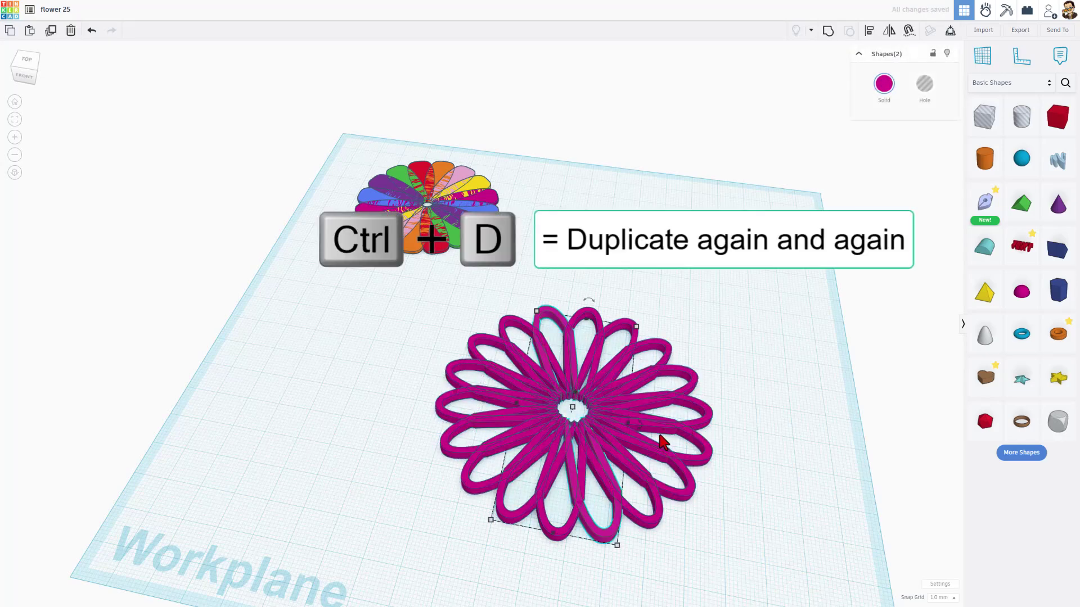
{"action": "right_click_drag", "start_coordinate": [663, 441], "coordinate": [486, 438]}
- Rotate the magenta flower 90° so it stands upright
{"action": "left_click_drag", "start_coordinate": [737, 534], "coordinate": [738, 534]}
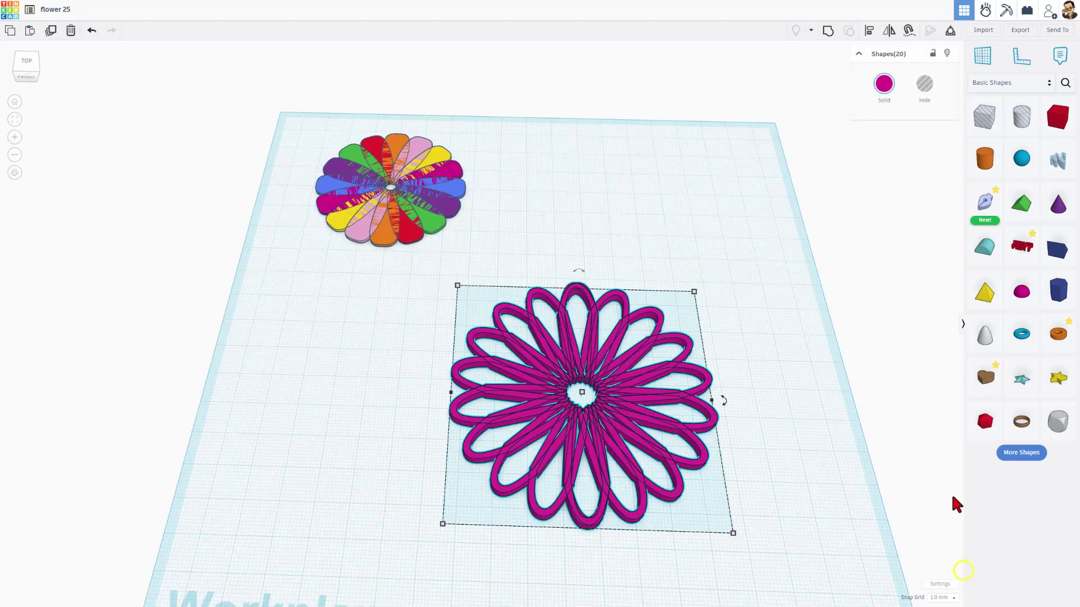
{"action": "right_click_drag", "start_coordinate": [952, 502], "coordinate": [369, 406]}
{"action": "left_click_drag", "start_coordinate": [420, 353], "coordinate": [320, 439]}
{"action": "right_click_drag", "start_coordinate": [321, 438], "coordinate": [504, 294]}
- Group the 20 petals into one shape and raise it above the workplane with Ctrl+Shift+Up
{"action": "key", "text": "ctrl+g"}
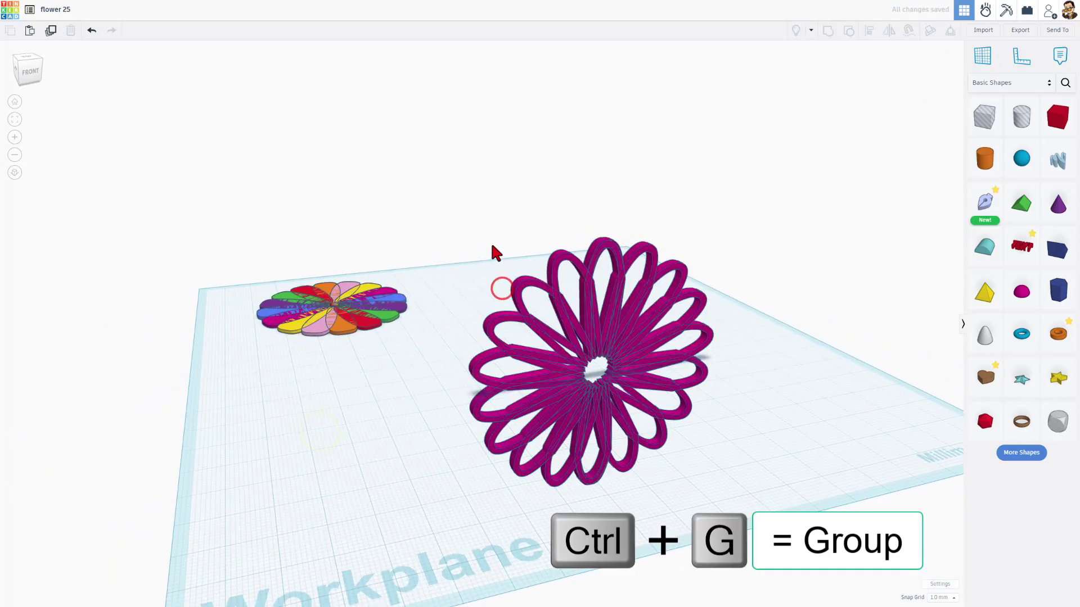
{"action": "left_click_drag", "start_coordinate": [492, 243], "coordinate": [696, 480]}
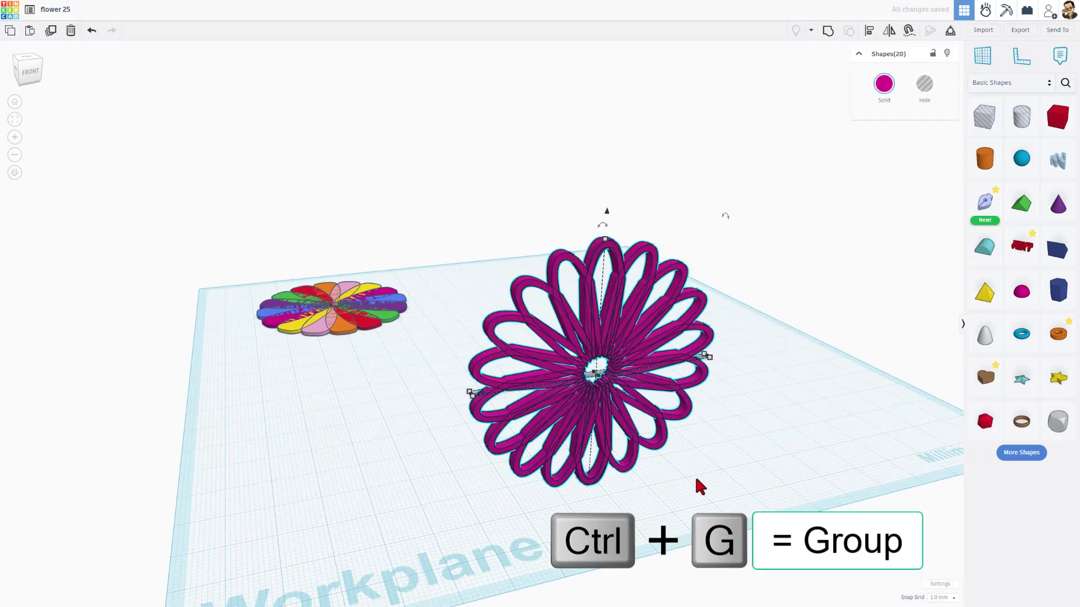
{"action": "key", "text": "ctrl+g"}
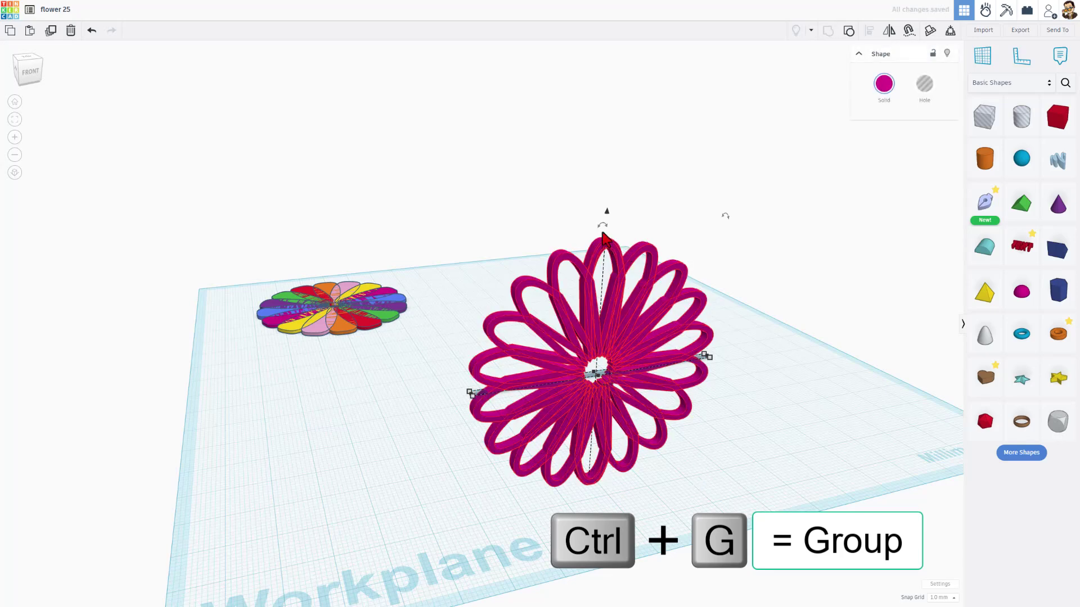
{"action": "left_click_drag", "start_coordinate": [602, 232], "coordinate": [604, 230]}
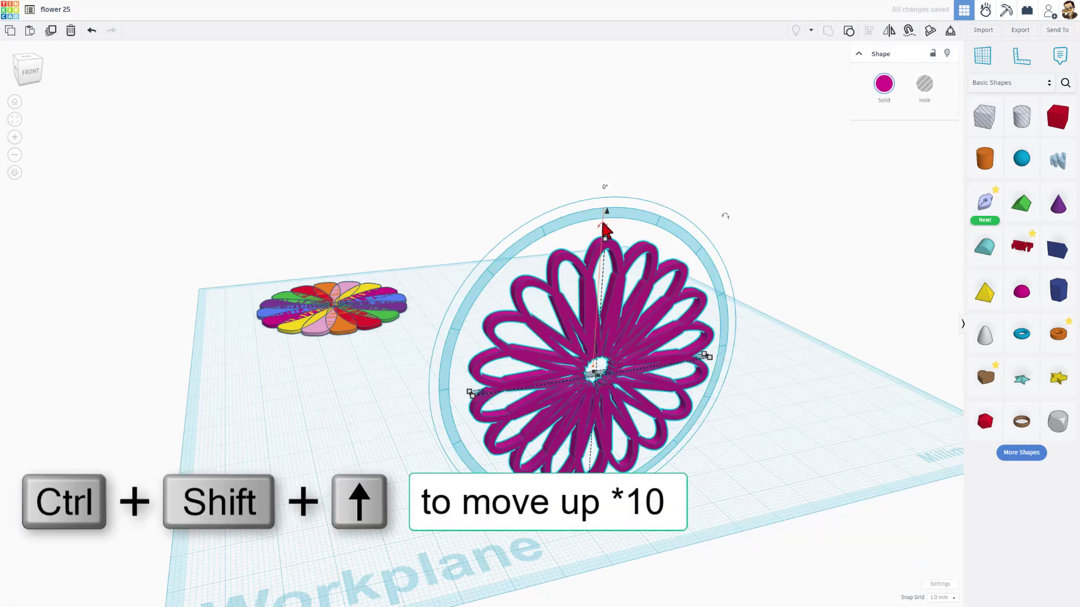
{"action": "key", "text": "ctrl+shift+Up"}
{"action": "key", "text": "ctrl+shift+Up"}
{"action": "key", "text": "ctrl+shift+Up"}
{"action": "key", "text": "ctrl+shift+Up"}
{"action": "key", "text": "ctrl+shift+Up"}
{"action": "key", "text": "ctrl+shift+Up"}
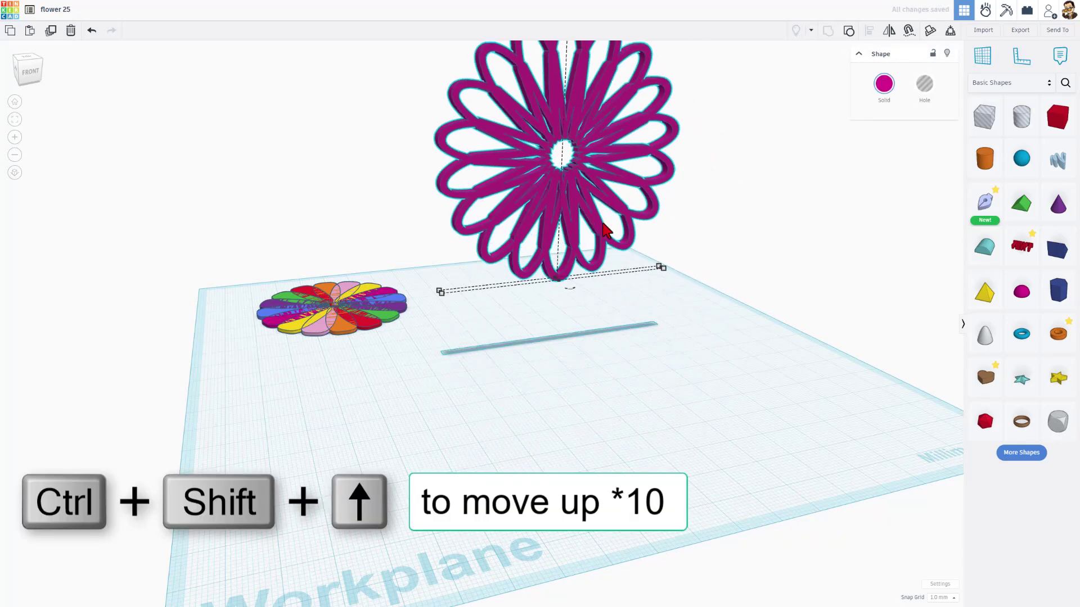
{"action": "key", "text": "shift+Up"}
{"action": "key", "text": "shift+Up"}
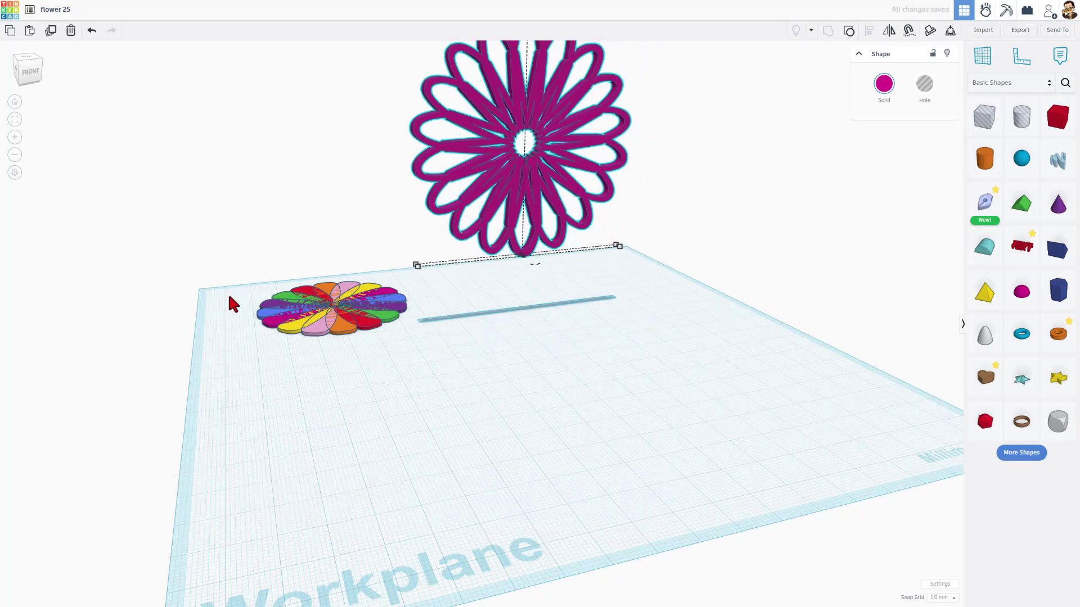
{"action": "left_click_drag", "start_coordinate": [398, 353], "coordinate": [398, 352]}
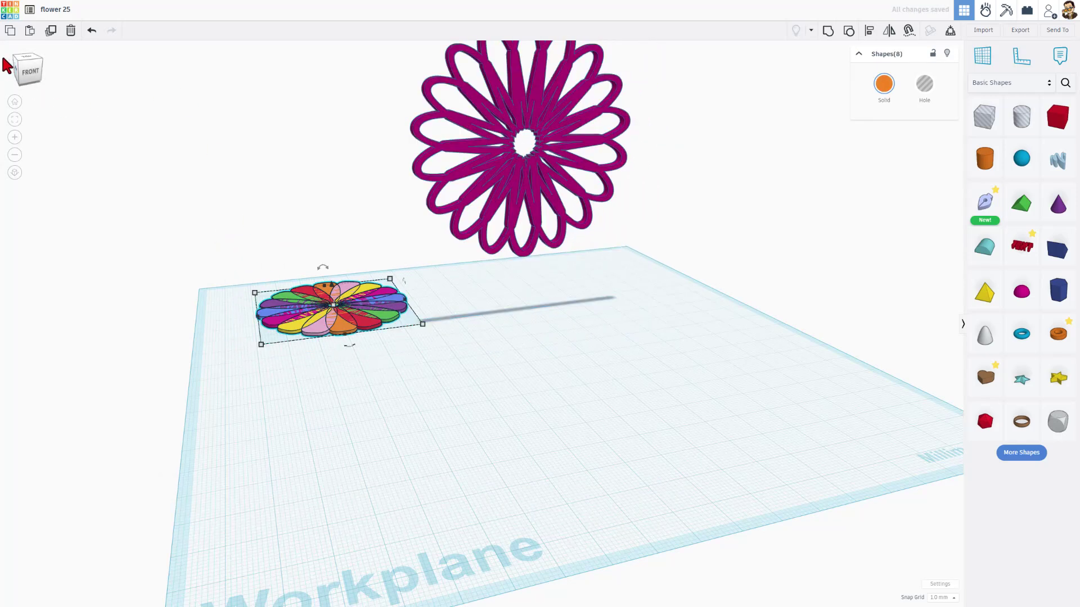
- Stand the rainbow flower upright and lift the magenta flower to 43 above the workplane
{"action": "left_click", "coordinate": [19, 67]}
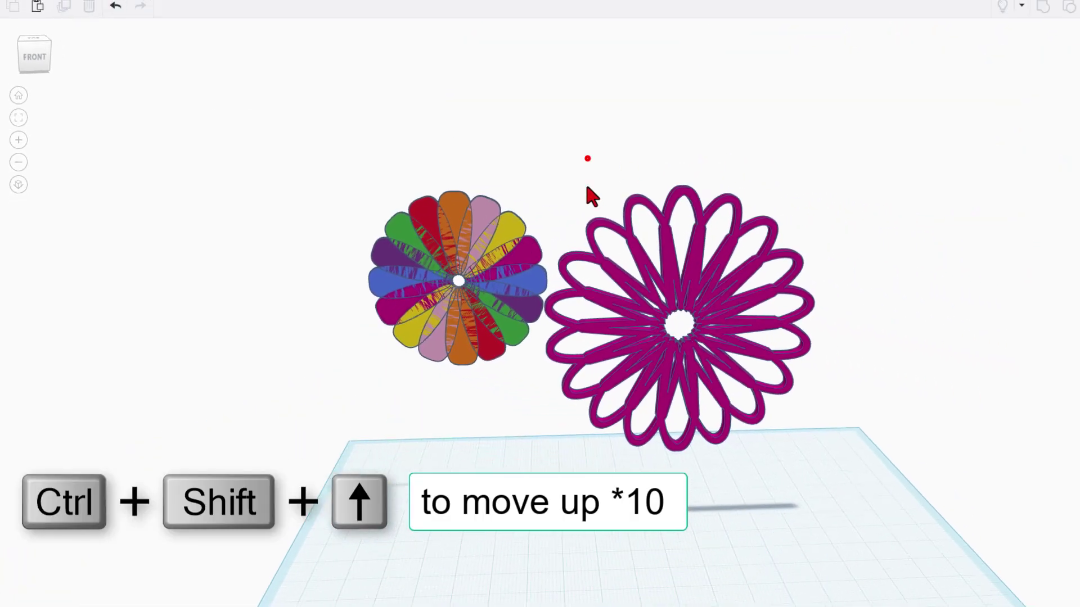
{"action": "left_click_drag", "start_coordinate": [748, 165], "coordinate": [972, 568]}
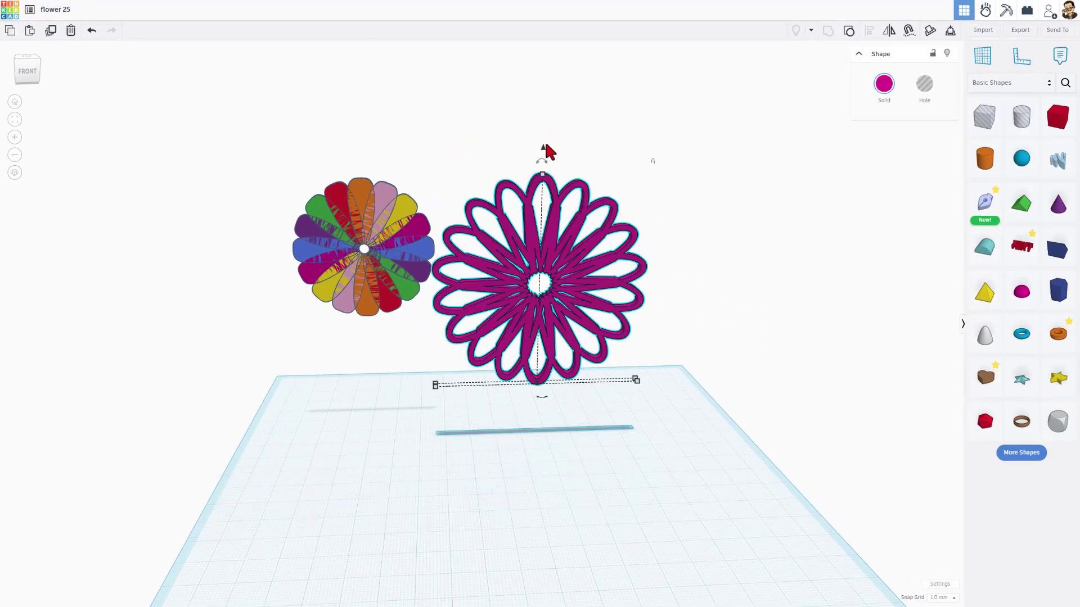
{"action": "left_click_drag", "start_coordinate": [543, 148], "coordinate": [547, 85]}
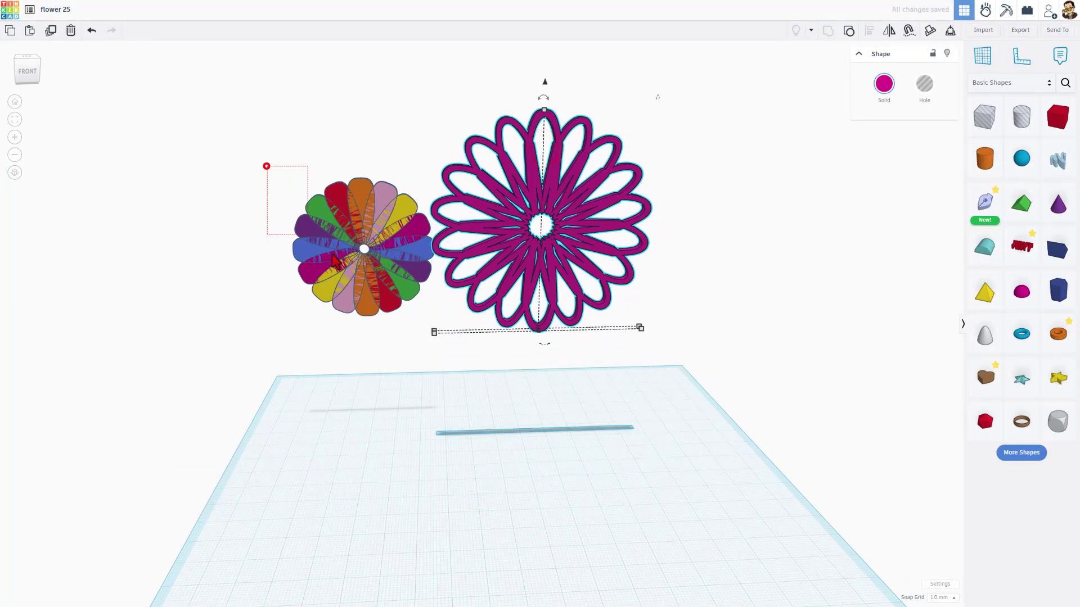
- Lift the 8-shape rainbow flower higher above the workplane
{"action": "left_click_drag", "start_coordinate": [411, 317], "coordinate": [410, 314]}
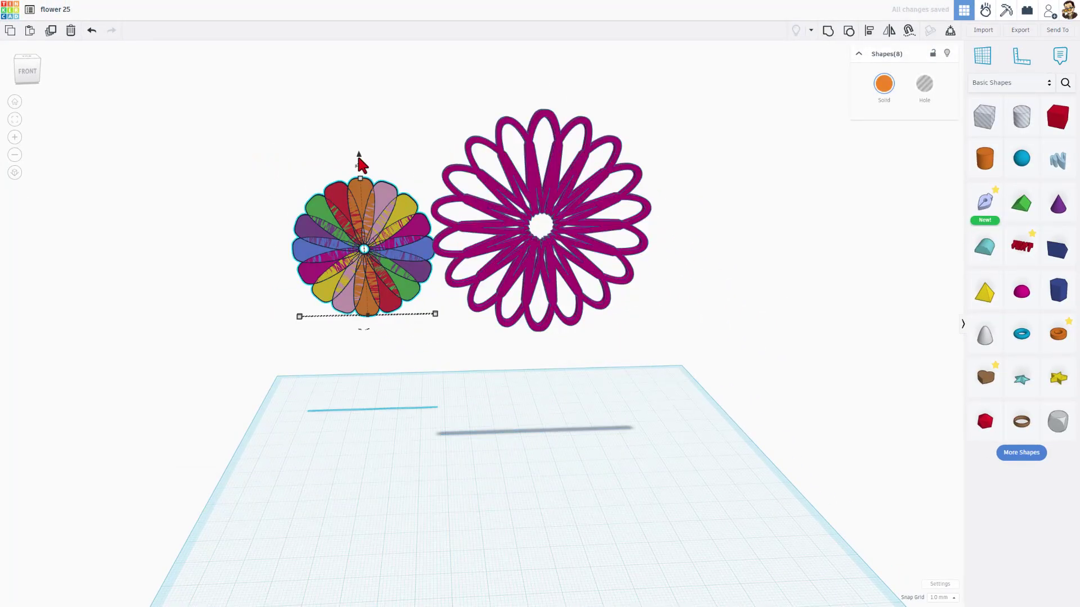
{"action": "left_click_drag", "start_coordinate": [361, 164], "coordinate": [357, 109]}
{"action": "left_click", "coordinate": [432, 418]}
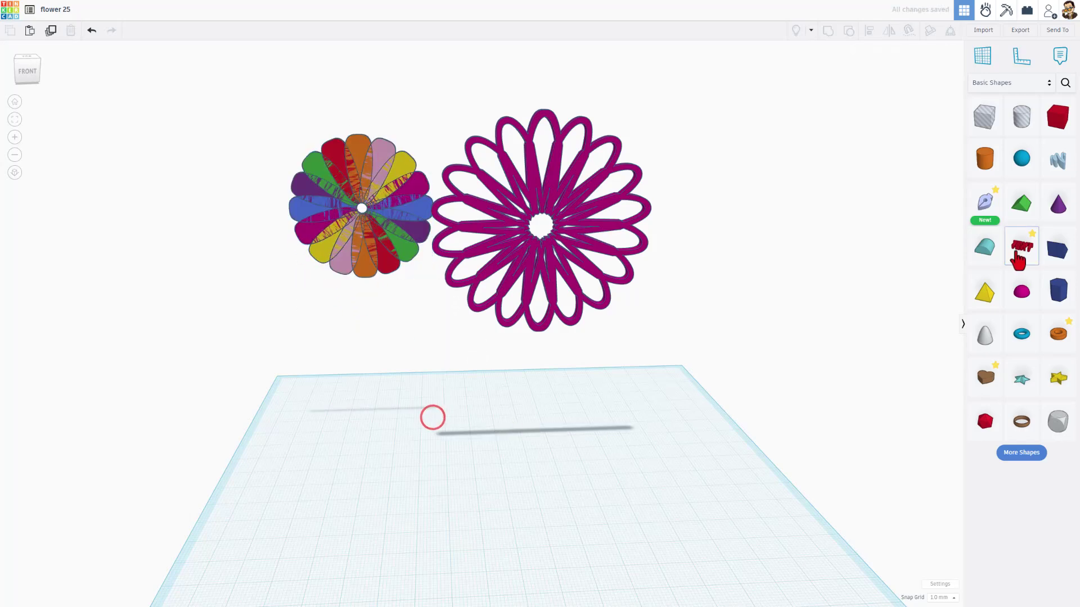
- Replace the red TEXT block with the orange script-text community shape found by searching 'scr'
{"action": "left_click_drag", "start_coordinate": [1019, 260], "coordinate": [499, 487]}
{"action": "right_click_drag", "start_coordinate": [497, 483], "coordinate": [458, 495]}
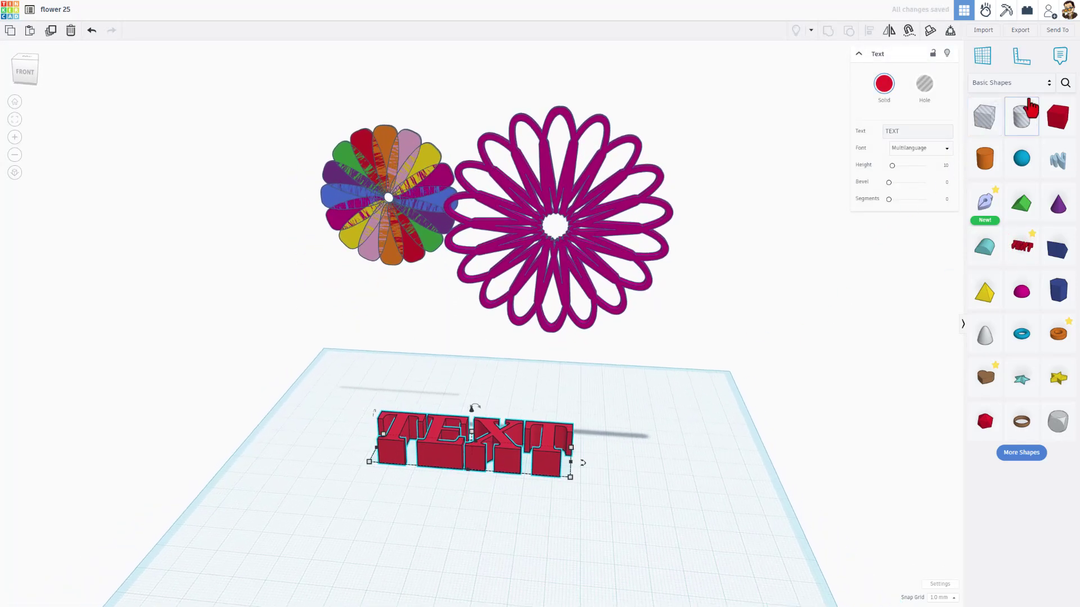
{"action": "left_click", "coordinate": [1064, 84]}
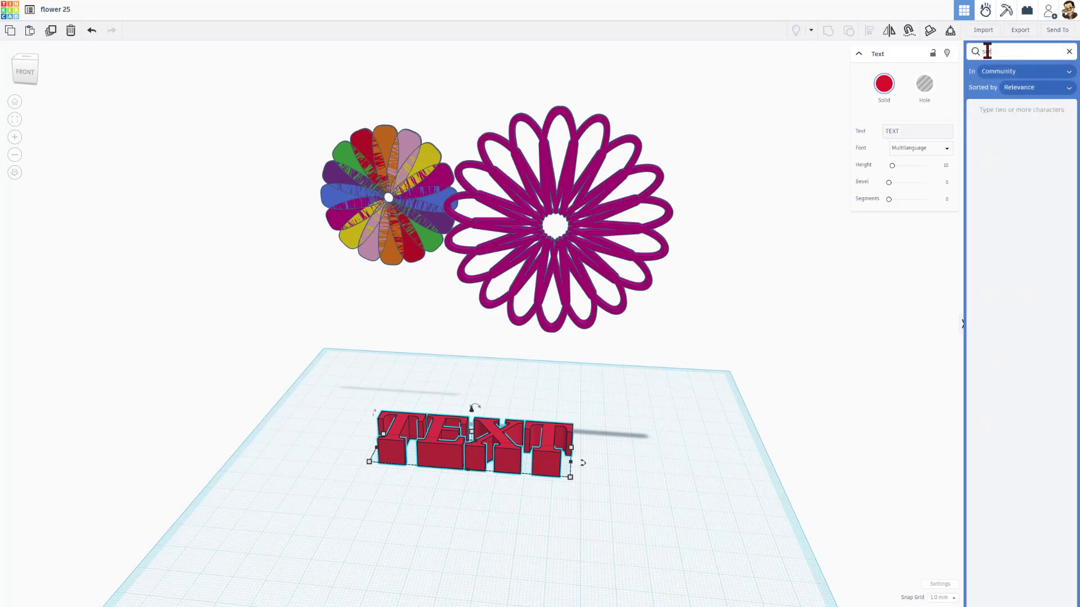
{"action": "type", "text": "scr"}
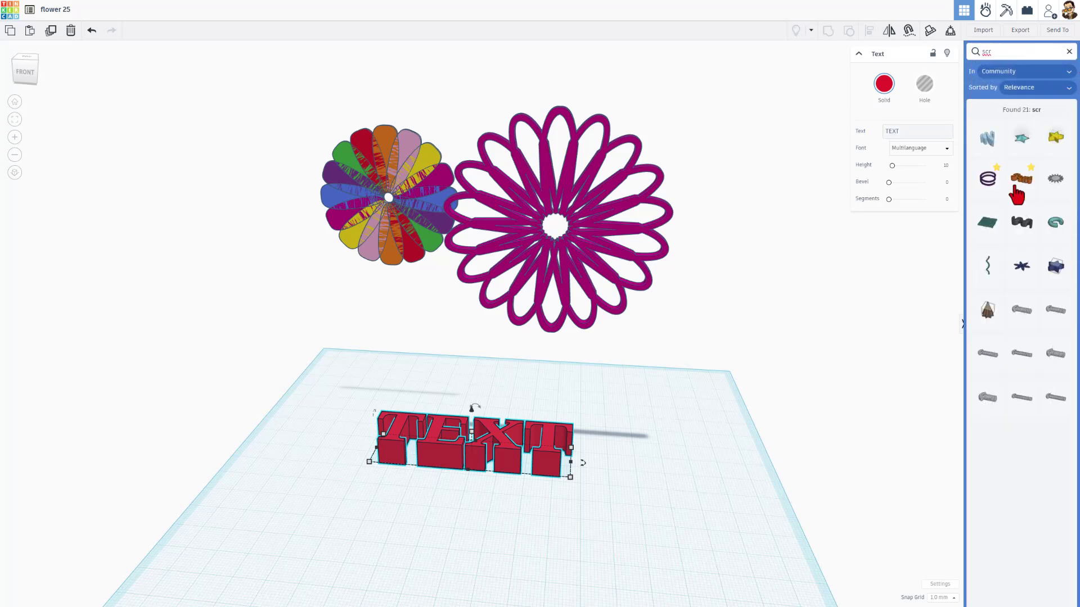
{"action": "left_click_drag", "start_coordinate": [1019, 180], "coordinate": [520, 507]}
{"action": "left_click", "coordinate": [520, 506]}
{"action": "left_click", "coordinate": [415, 422]}
{"action": "key", "text": "Delete"}
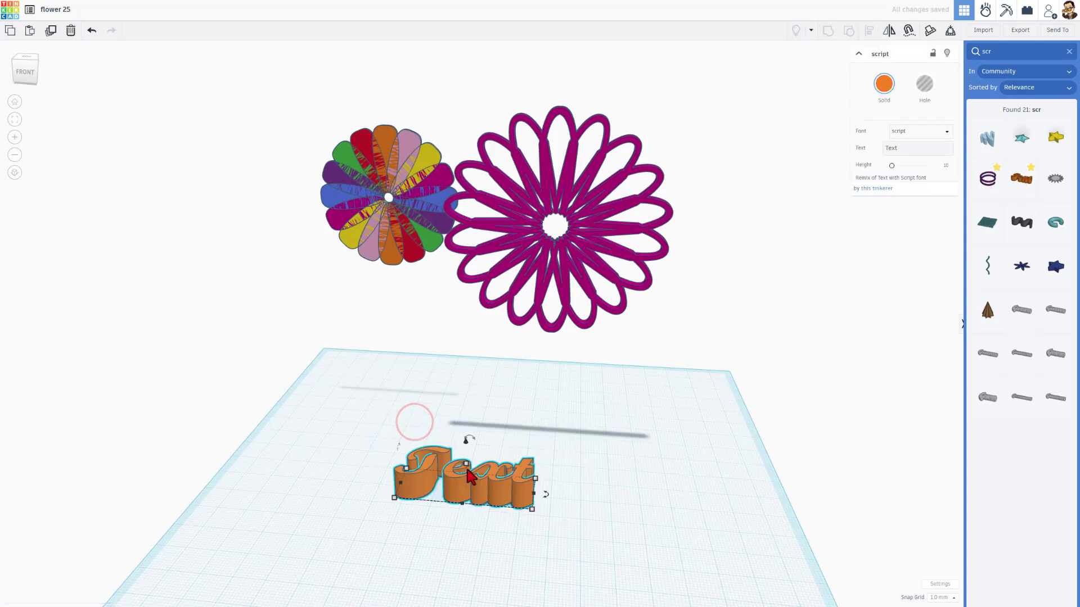
{"action": "left_click", "coordinate": [922, 131]}
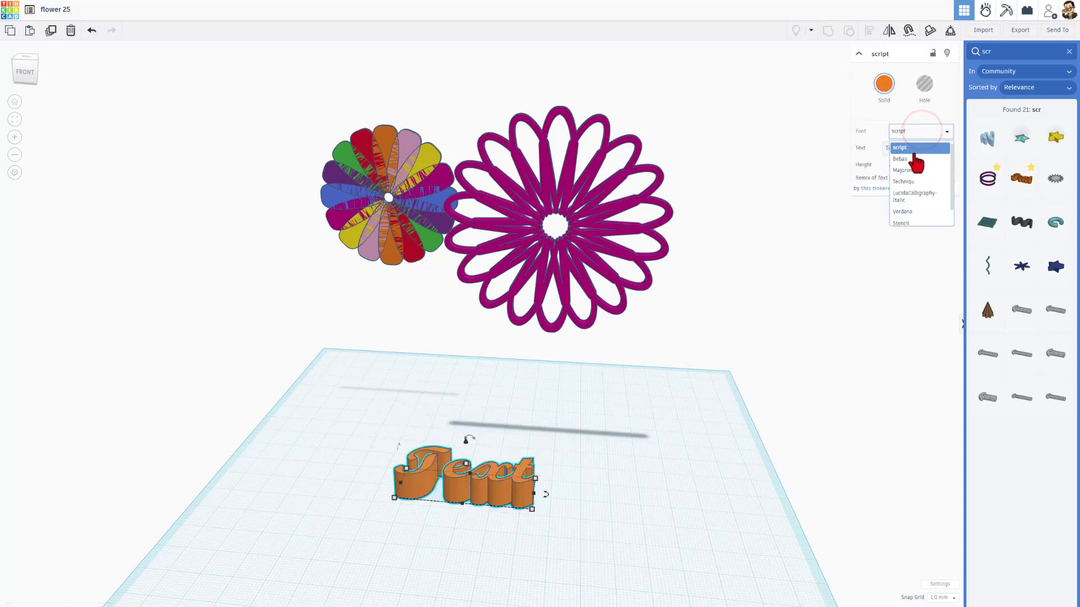
{"action": "left_click", "coordinate": [856, 108]}
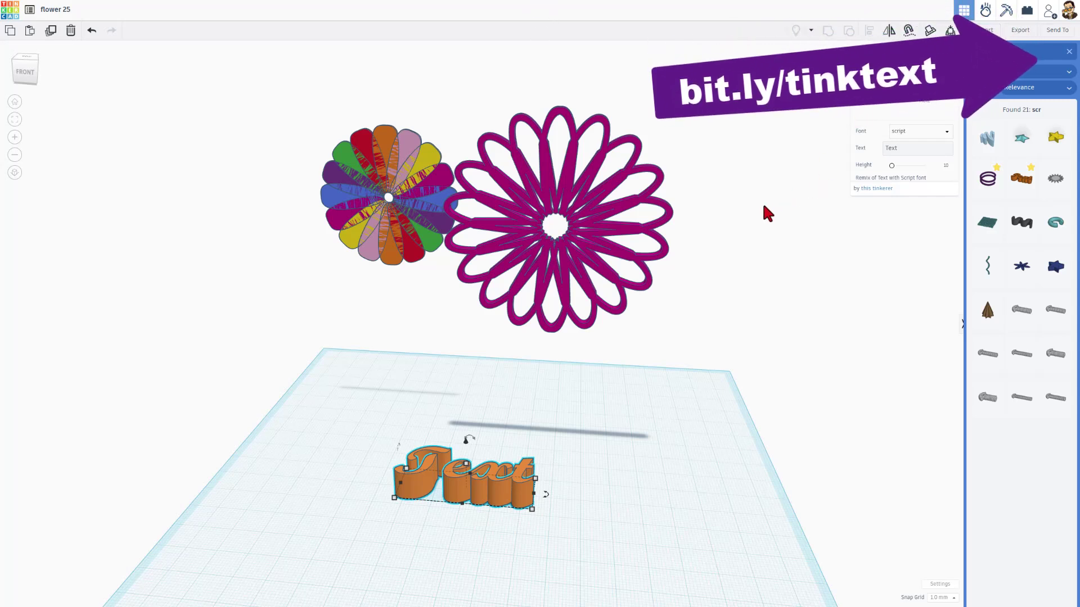
- Change the script text to 'I Love you!', colour it magenta and stand it upright
{"action": "left_click", "coordinate": [898, 148]}
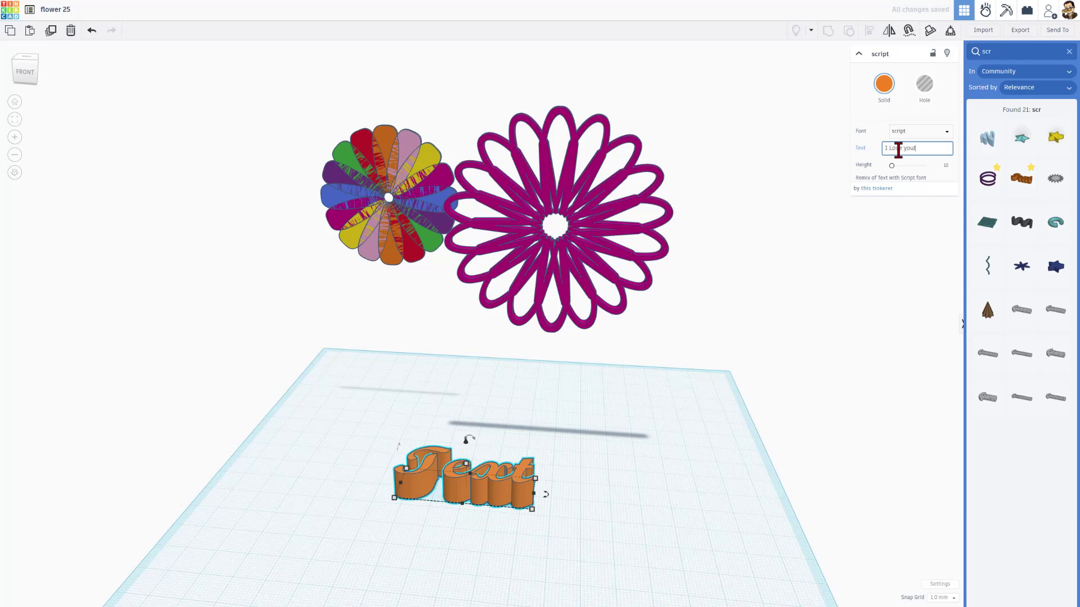
{"action": "type", "text": "I Love you!"}
{"action": "left_click", "coordinate": [473, 457]}
{"action": "left_click", "coordinate": [884, 83]}
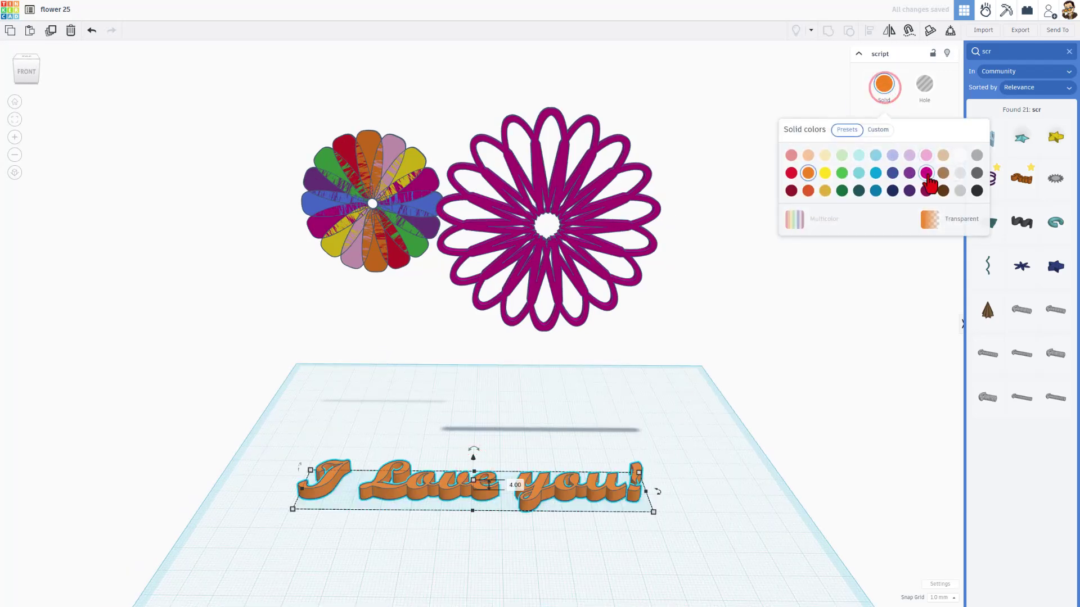
{"action": "left_click", "coordinate": [928, 172]}
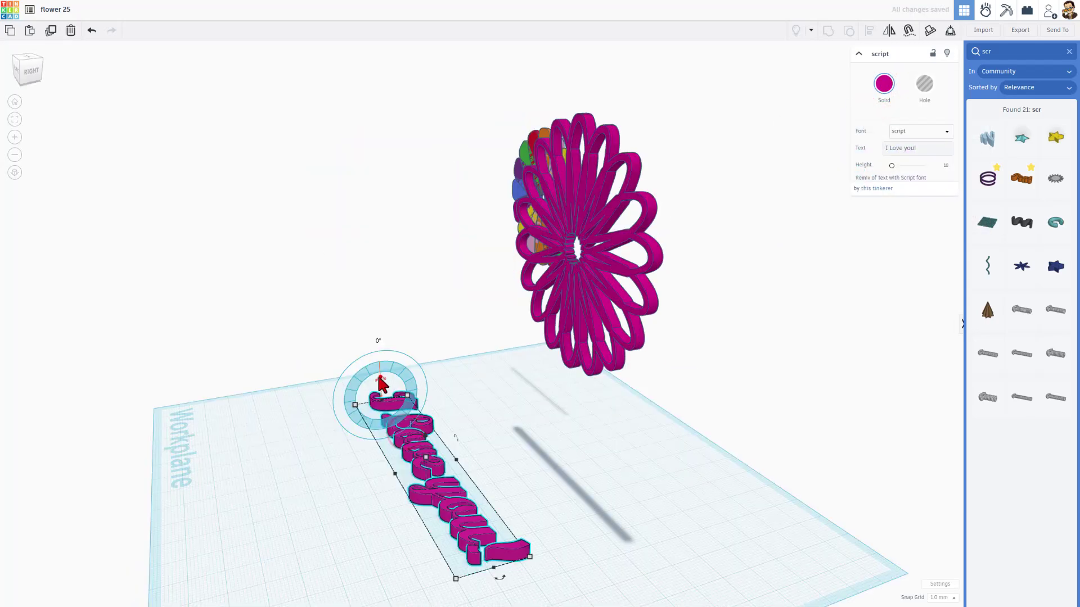
{"action": "left_click_drag", "start_coordinate": [380, 384], "coordinate": [241, 320]}
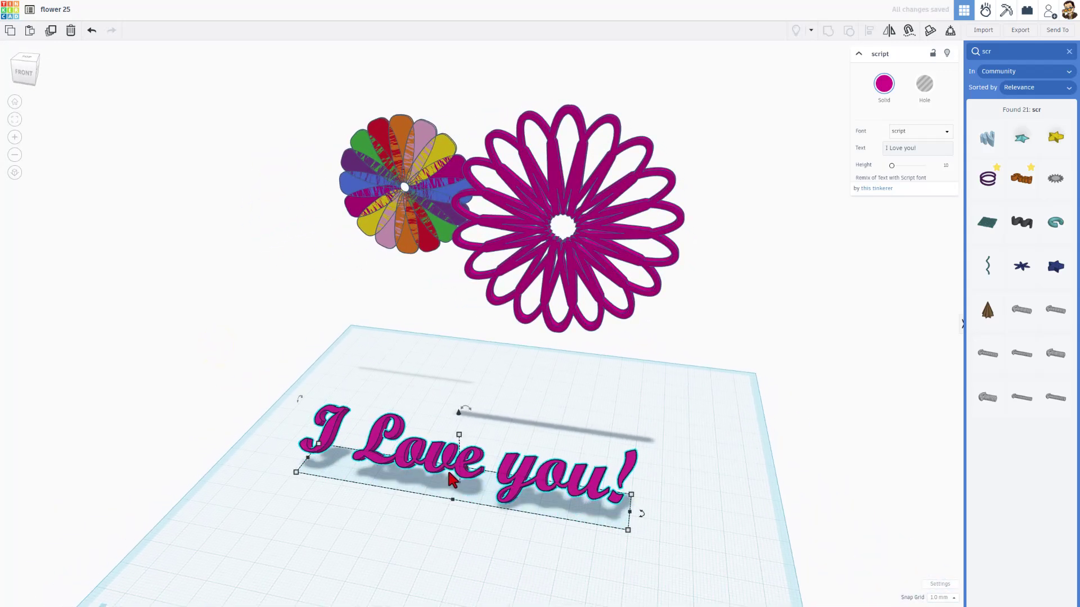
{"action": "left_click", "coordinate": [448, 467]}
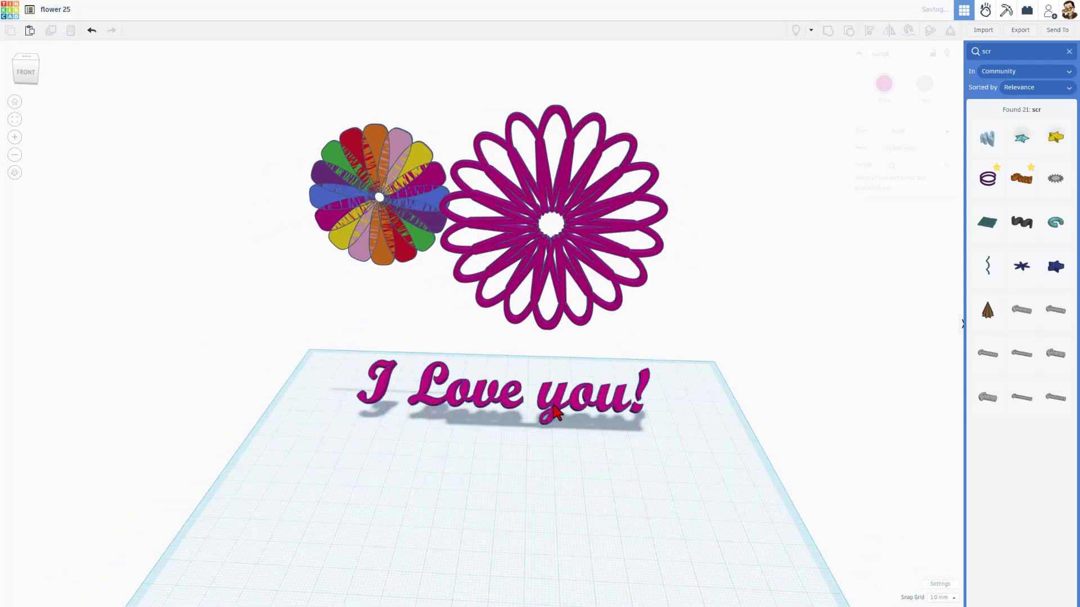
- Copy the text as 'Happy Mothers Day!', move it up and back, and rotate it about 45°
{"action": "left_click", "coordinate": [554, 412]}
{"action": "left_click_drag", "start_coordinate": [544, 403], "coordinate": [563, 430], "text": "alt"}
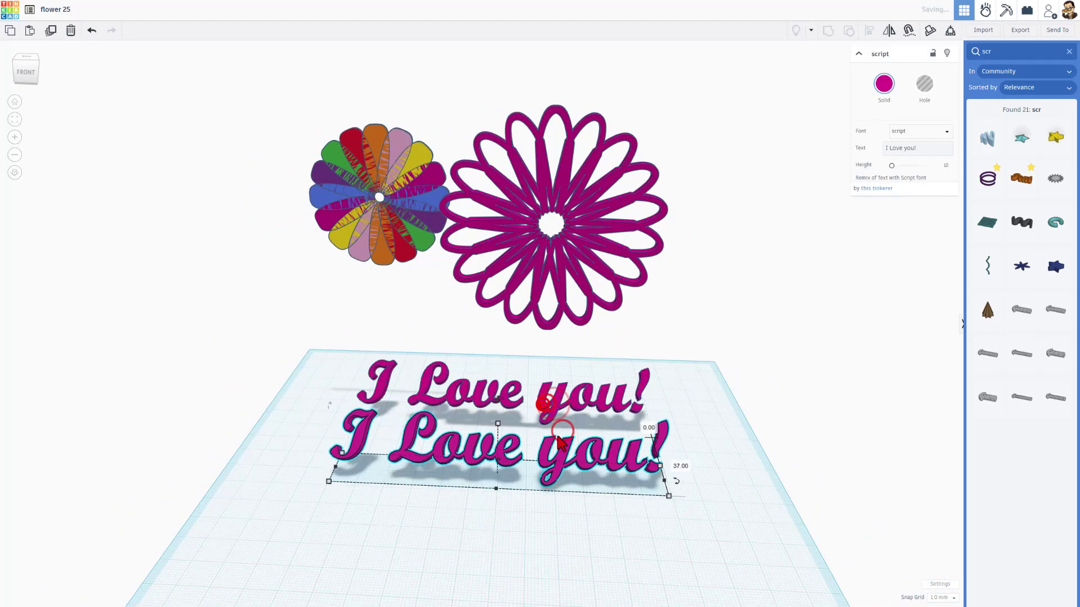
{"action": "triple_click", "coordinate": [915, 148]}
{"action": "type", "text": "Happy Mothers Day!"}
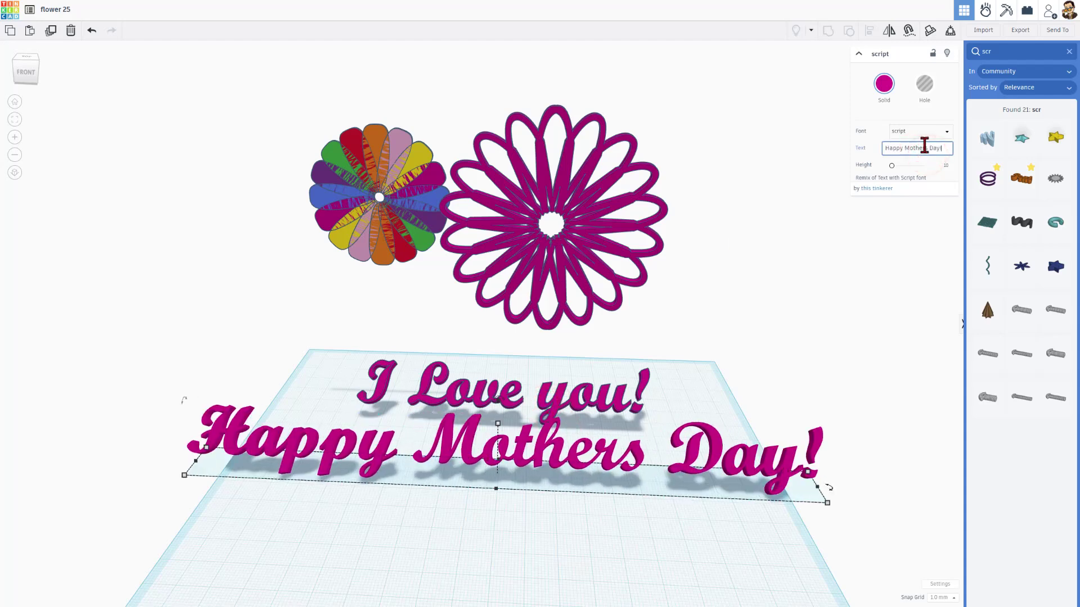
{"action": "right_click_drag", "start_coordinate": [494, 504], "coordinate": [471, 453]}
{"action": "left_click_drag", "start_coordinate": [582, 387], "coordinate": [543, 163]}
{"action": "scroll", "coordinate": [544, 163], "scroll_direction": "down", "scroll_amount": 1}
{"action": "left_click_drag", "start_coordinate": [506, 53], "coordinate": [528, 84]}
- Draw a closed Bezier stem outline on the sketch canvas
{"action": "left_click", "coordinate": [421, 352]}
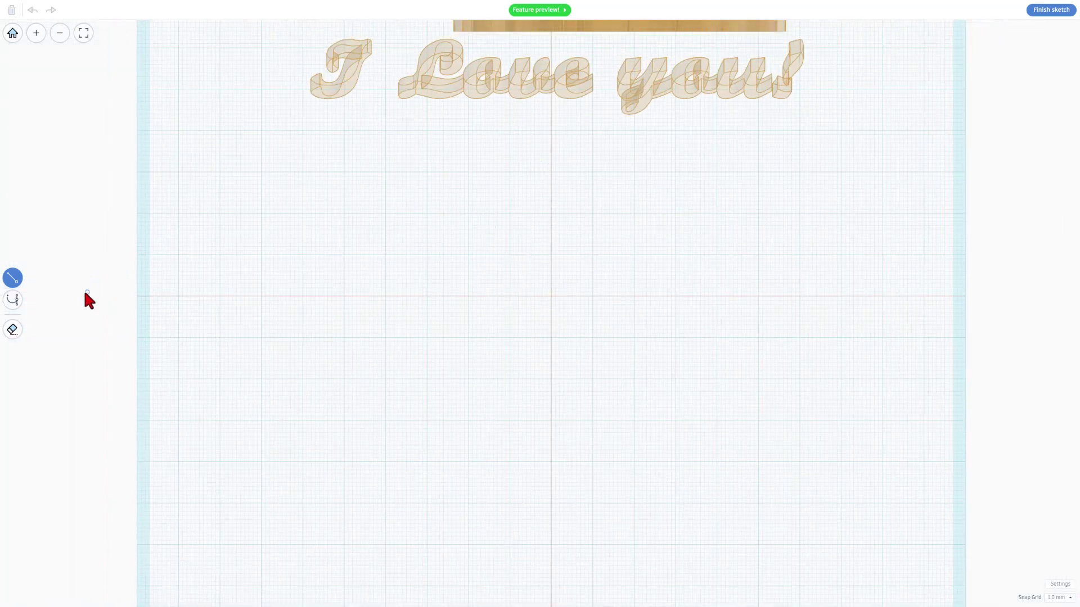
{"action": "key", "text": "2"}
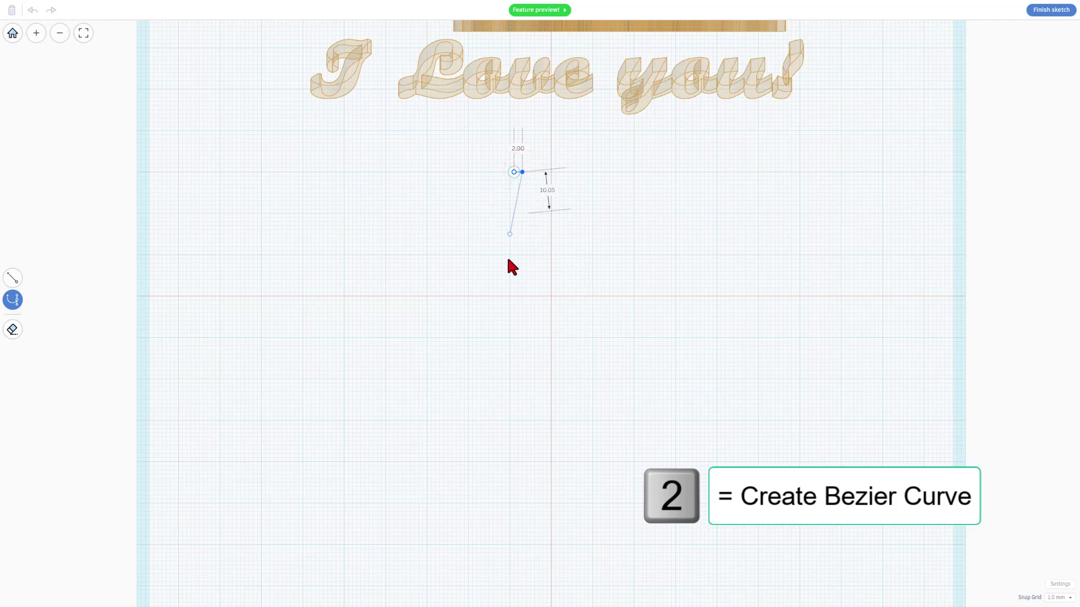
{"action": "left_click_drag", "start_coordinate": [530, 342], "coordinate": [555, 410]}
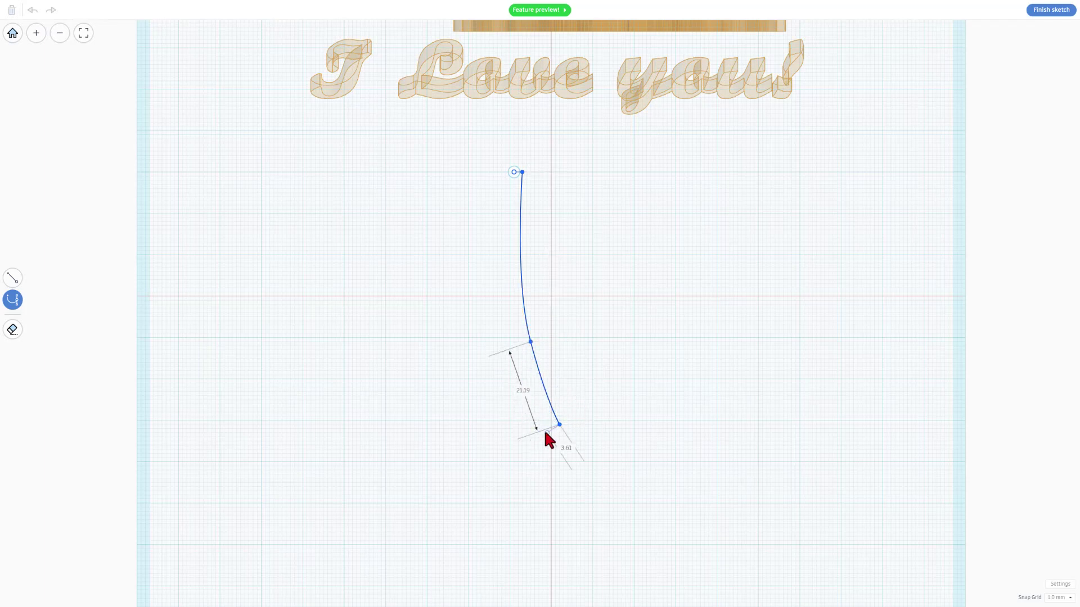
{"action": "left_click", "coordinate": [543, 424]}
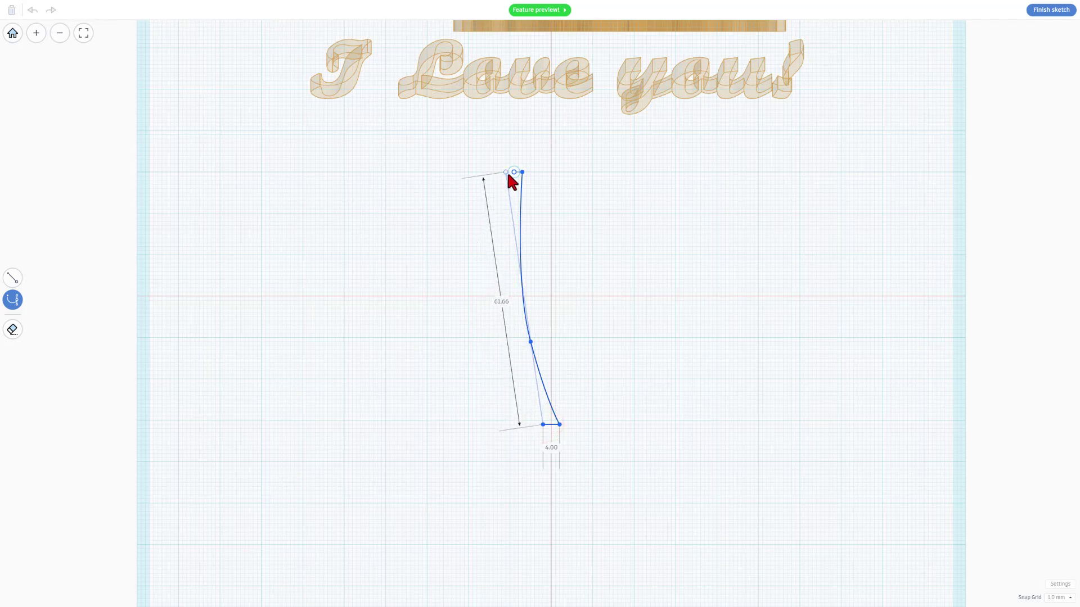
{"action": "left_click_drag", "start_coordinate": [513, 172], "coordinate": [614, 94]}
- Give the stem's top point symmetric handles and bend its edges into a slim curve
{"action": "double_click", "coordinate": [506, 212]}
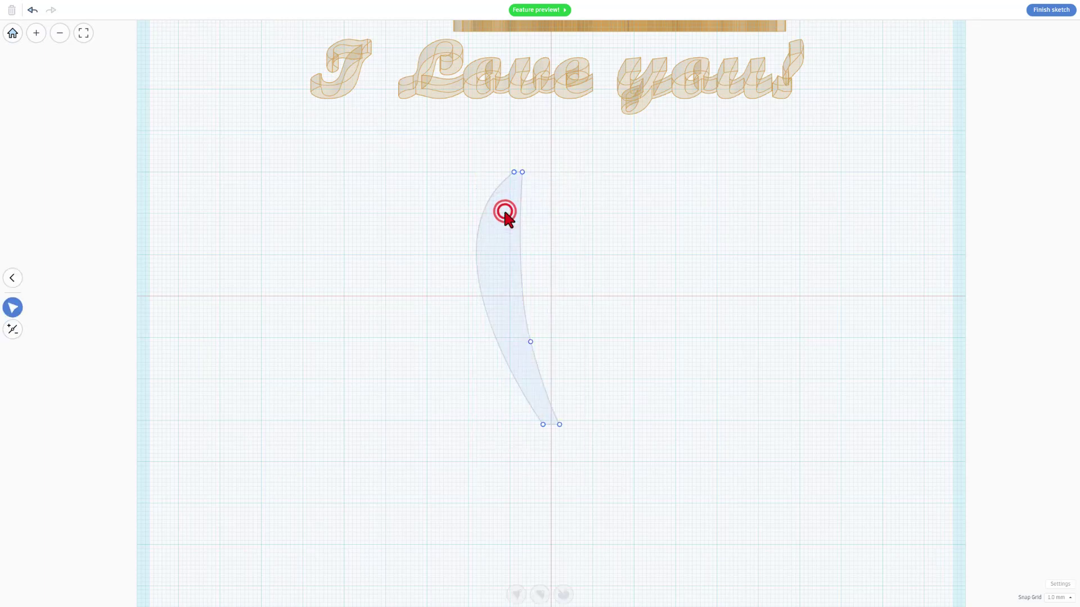
{"action": "left_click", "coordinate": [513, 172]}
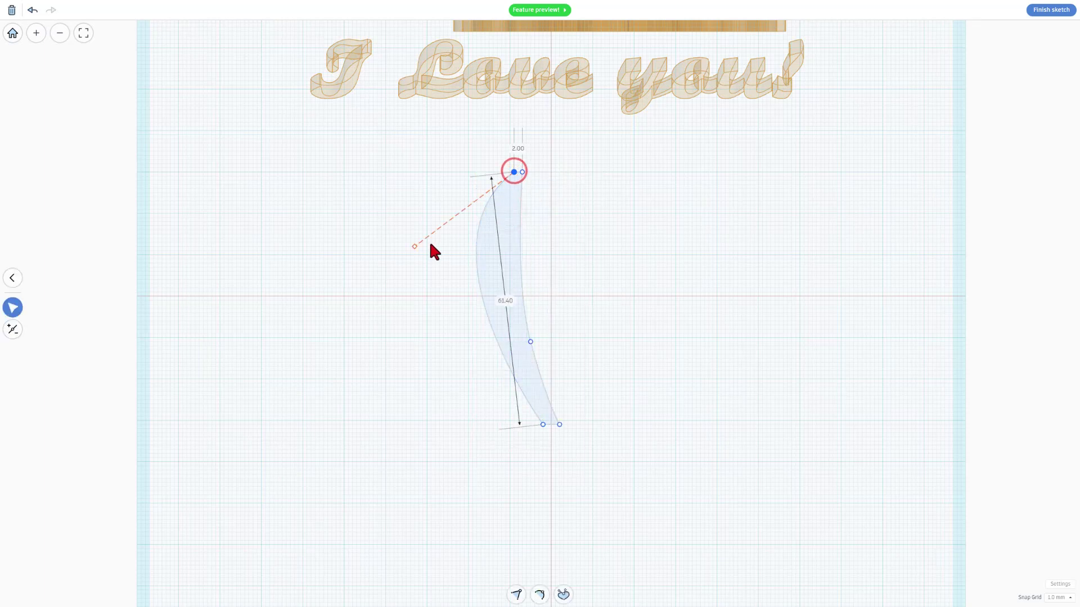
{"action": "left_click", "coordinate": [538, 595]}
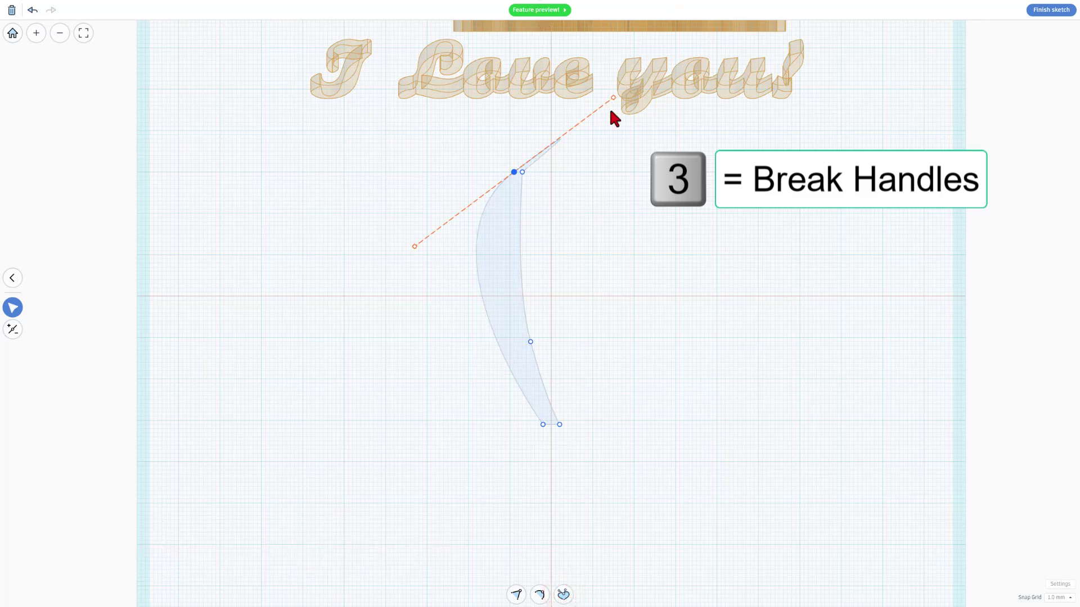
{"action": "left_click_drag", "start_coordinate": [613, 97], "coordinate": [518, 174]}
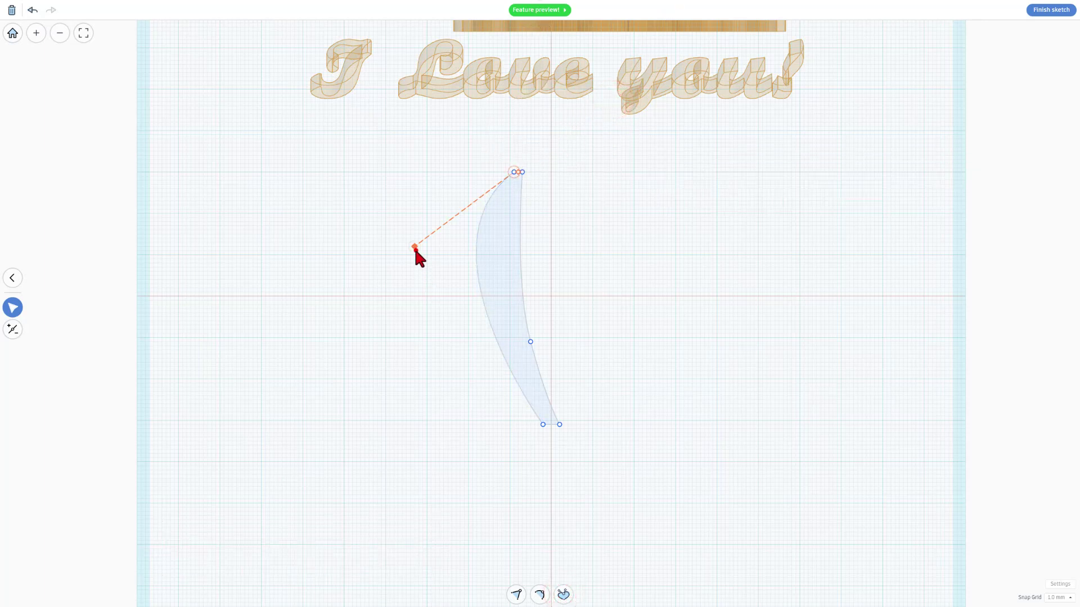
{"action": "left_click_drag", "start_coordinate": [415, 247], "coordinate": [497, 329]}
{"action": "left_click", "coordinate": [551, 259]}
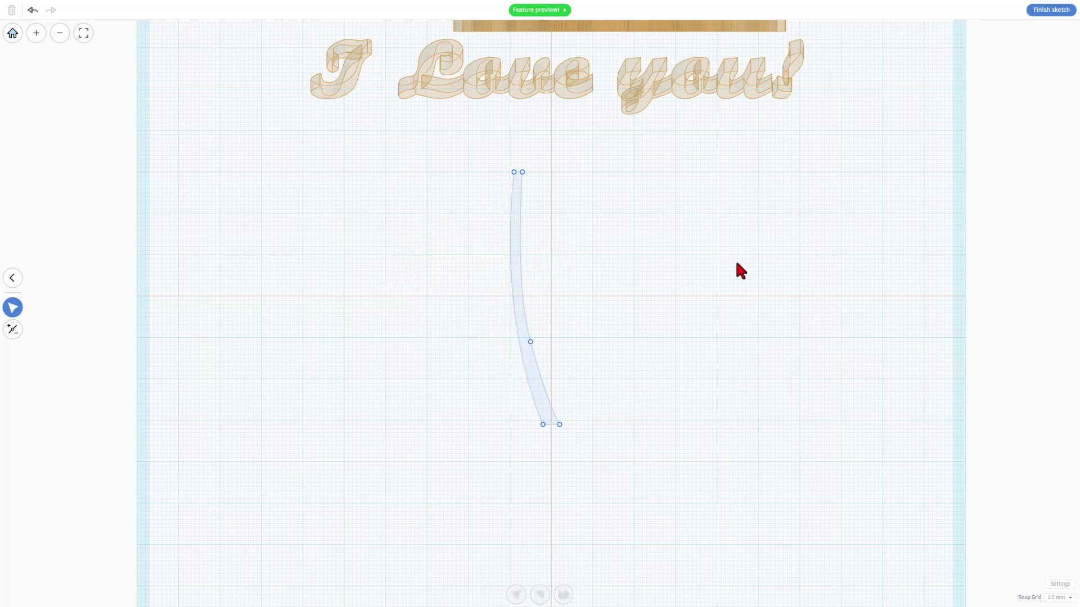
- Draw a closed Bezier leaf branching off the stem's right side
{"action": "left_click", "coordinate": [441, 284]}
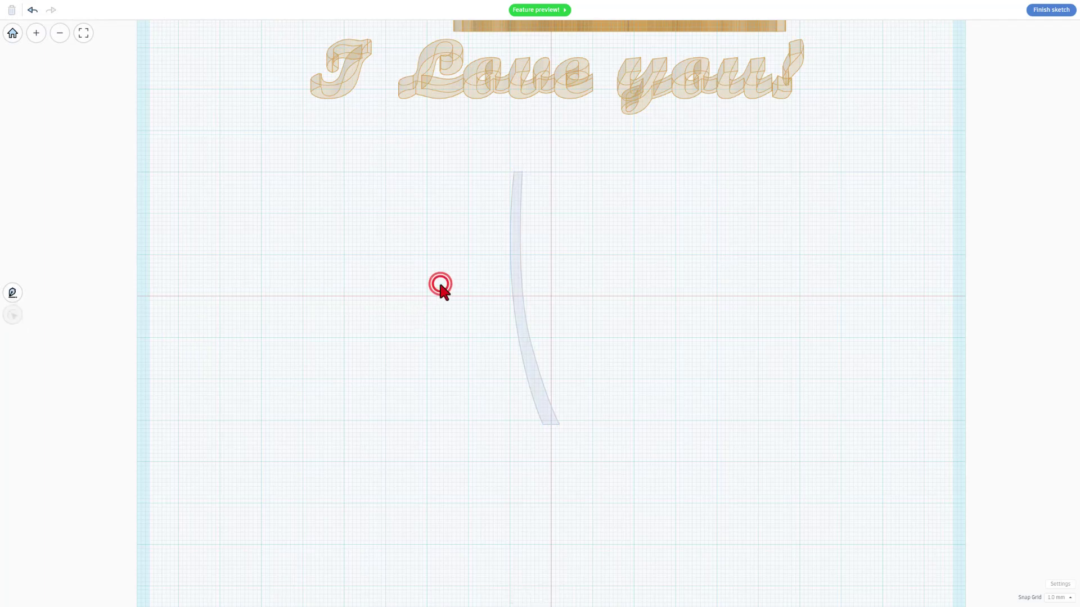
{"action": "key", "text": "p"}
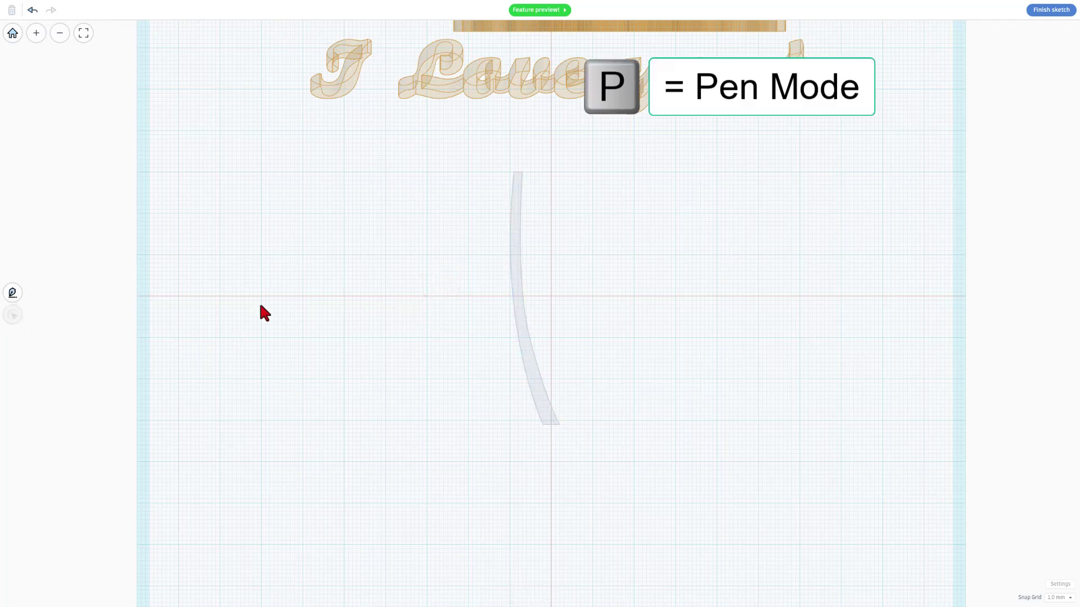
{"action": "left_click", "coordinate": [13, 293]}
{"action": "key", "text": "2"}
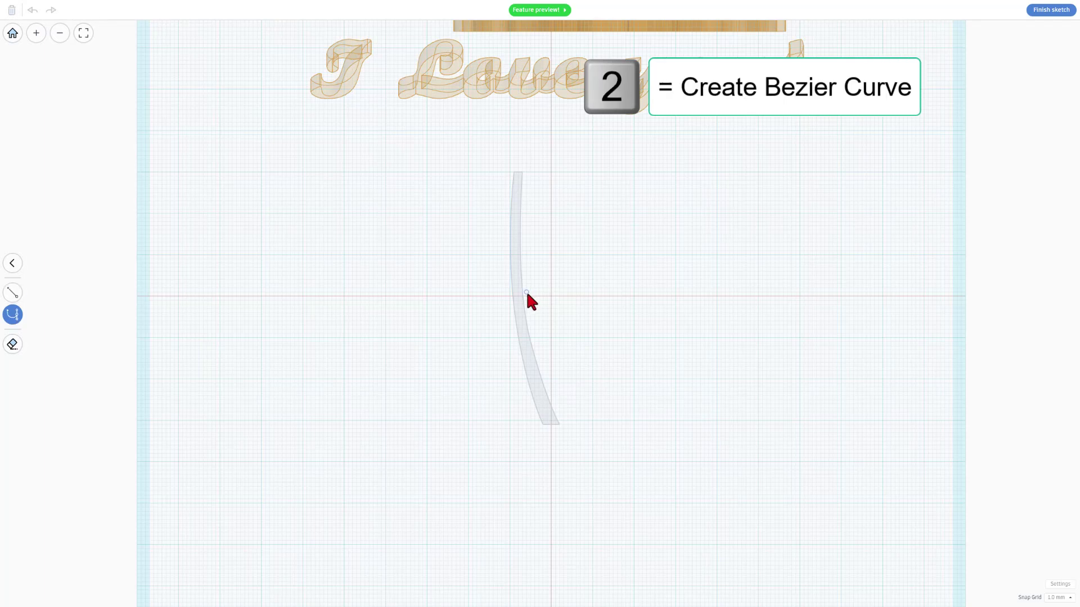
{"action": "mouse_move", "coordinate": [526, 292]}
{"action": "left_mouse_down"}
{"action": "mouse_move", "coordinate": [598, 228]}
{"action": "mouse_move", "coordinate": [630, 250]}
{"action": "mouse_move", "coordinate": [609, 229]}
{"action": "mouse_move", "coordinate": [606, 265]}
{"action": "mouse_move", "coordinate": [610, 252]}
{"action": "mouse_move", "coordinate": [681, 262]}
{"action": "left_mouse_up"}
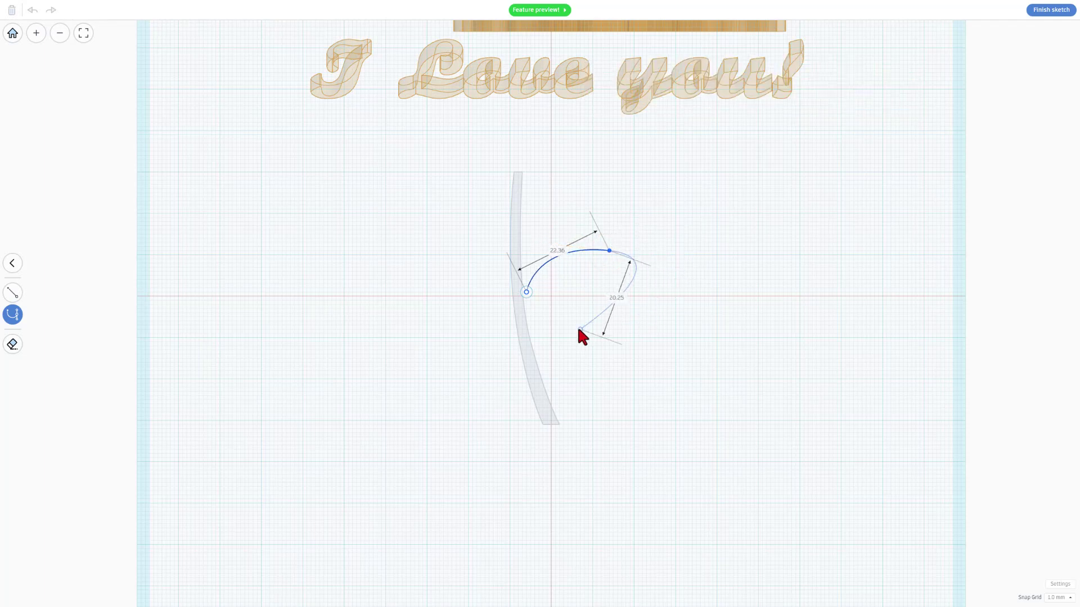
{"action": "left_click_drag", "start_coordinate": [526, 292], "coordinate": [455, 247]}
{"action": "left_click", "coordinate": [444, 278]}
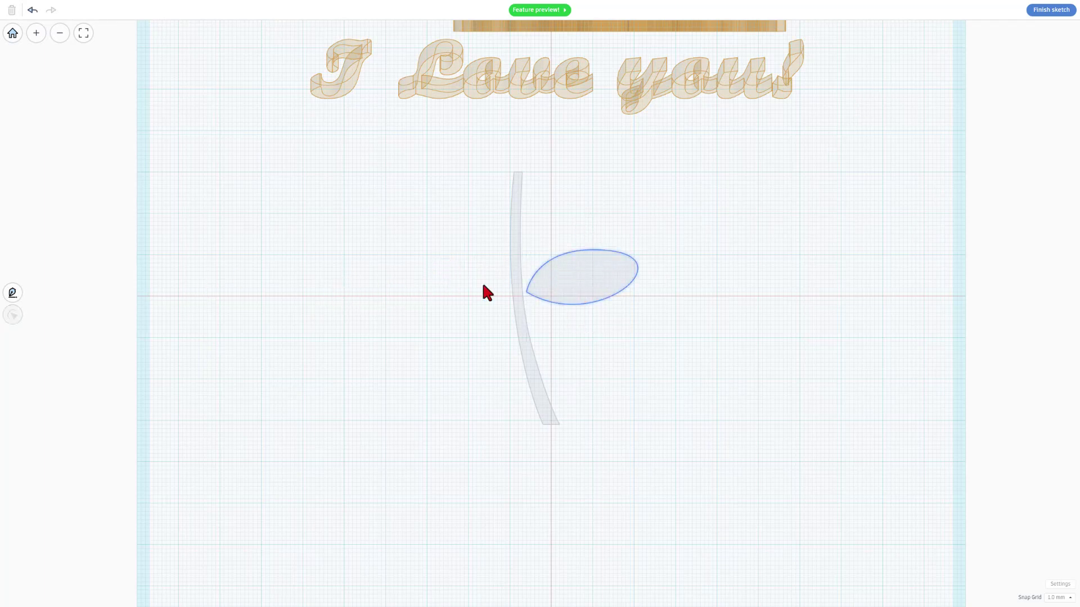
- Draw a closed Bezier leaf on the left side of the stem
{"action": "key", "text": "p"}
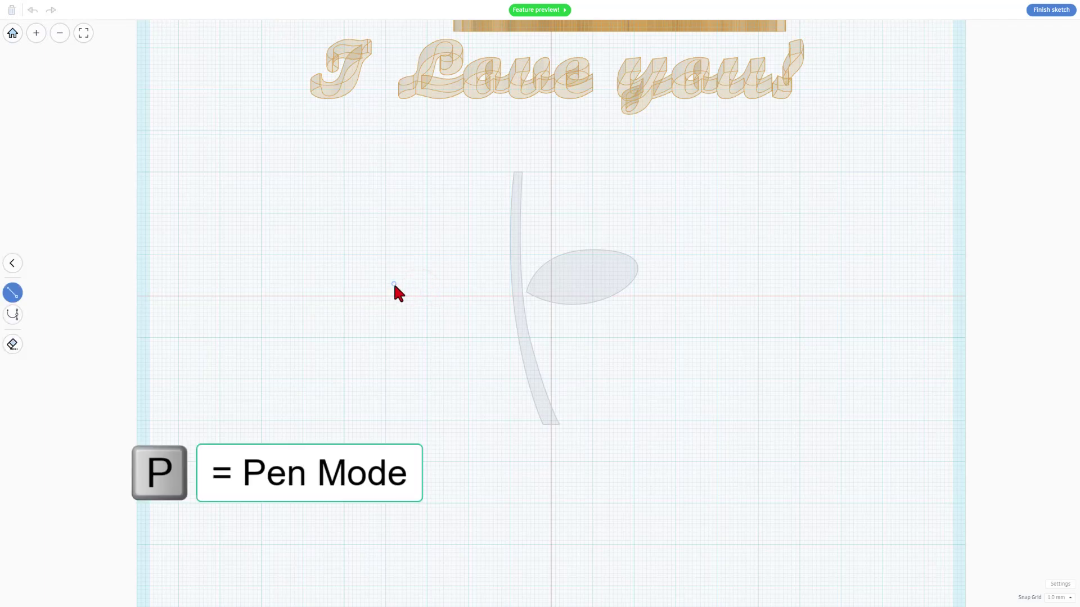
{"action": "key", "text": "2"}
{"action": "left_click", "coordinate": [386, 296]}
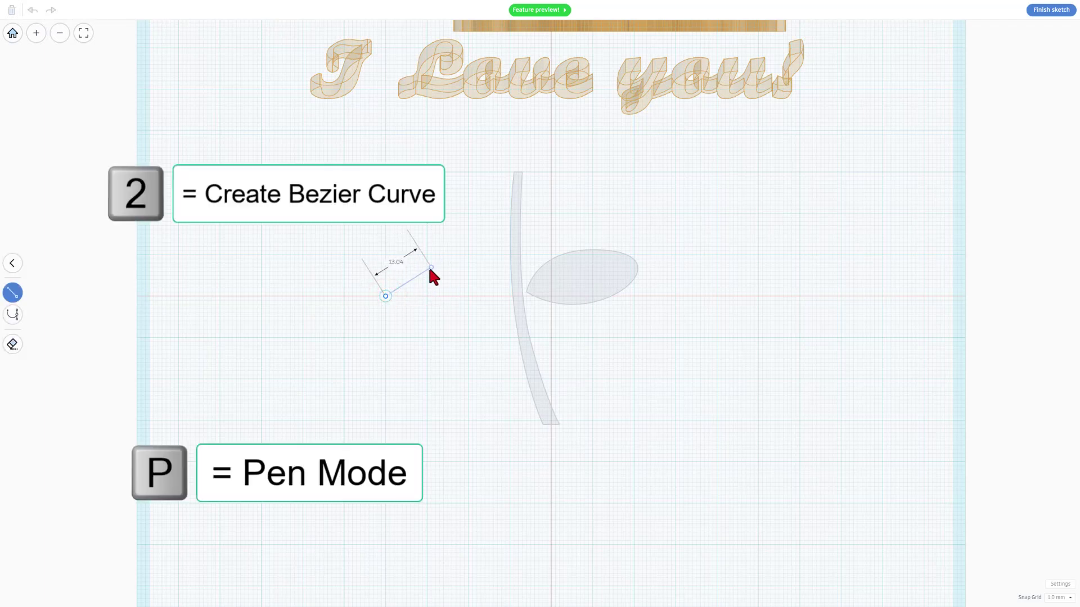
{"action": "key", "text": "2"}
{"action": "left_click_drag", "start_coordinate": [468, 272], "coordinate": [508, 285]}
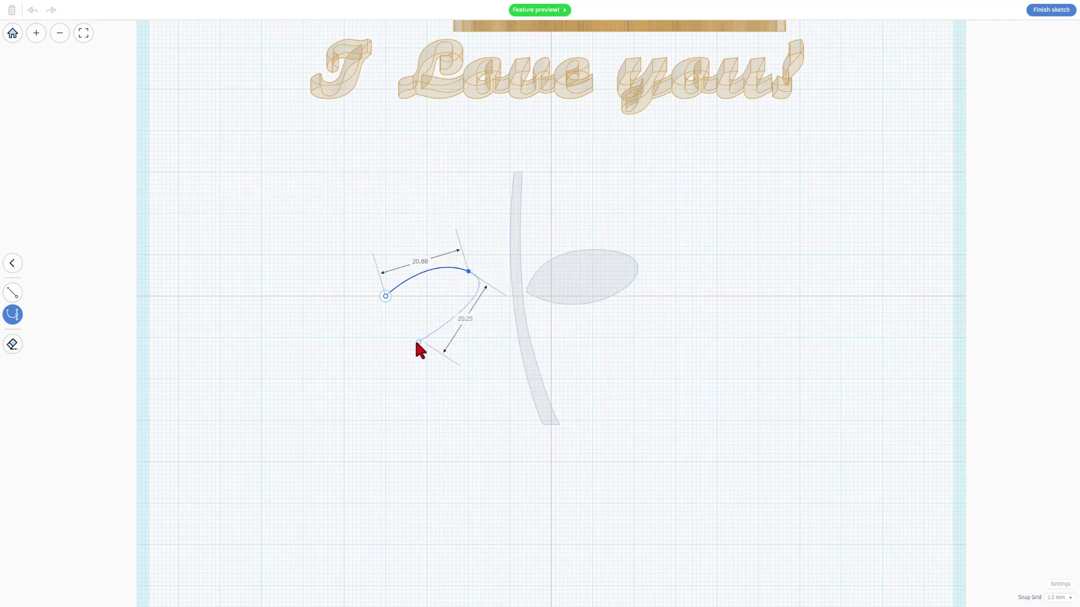
{"action": "left_click_drag", "start_coordinate": [386, 297], "coordinate": [324, 214]}
{"action": "left_click", "coordinate": [414, 295]}
- Break the left leaf's tangent handles and reshape it to meet the stem with a tapered edge
{"action": "double_click", "coordinate": [442, 307]}
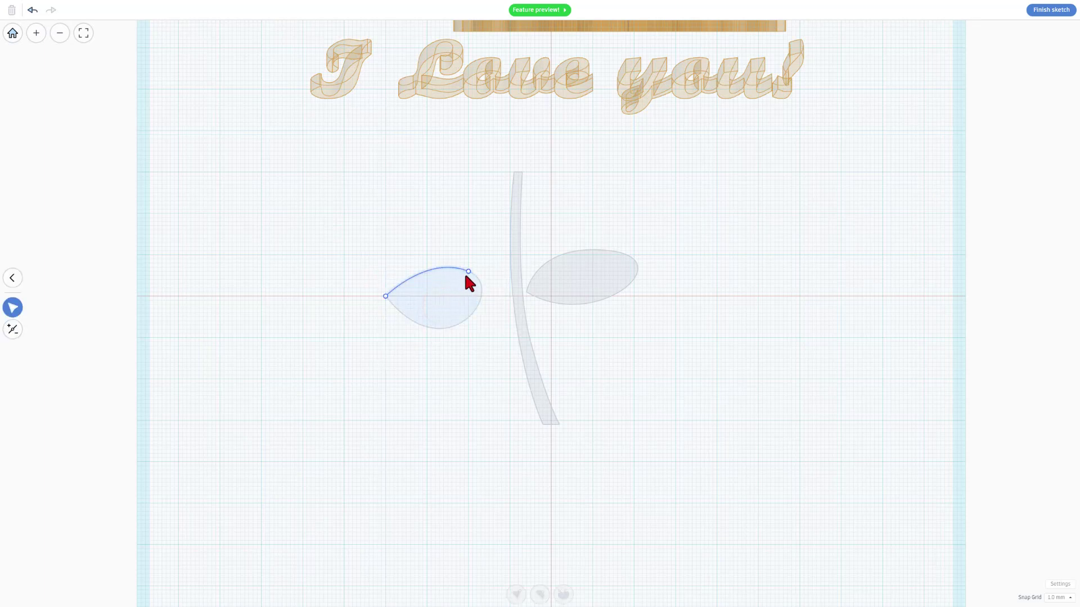
{"action": "left_click_drag", "start_coordinate": [467, 272], "coordinate": [507, 342]}
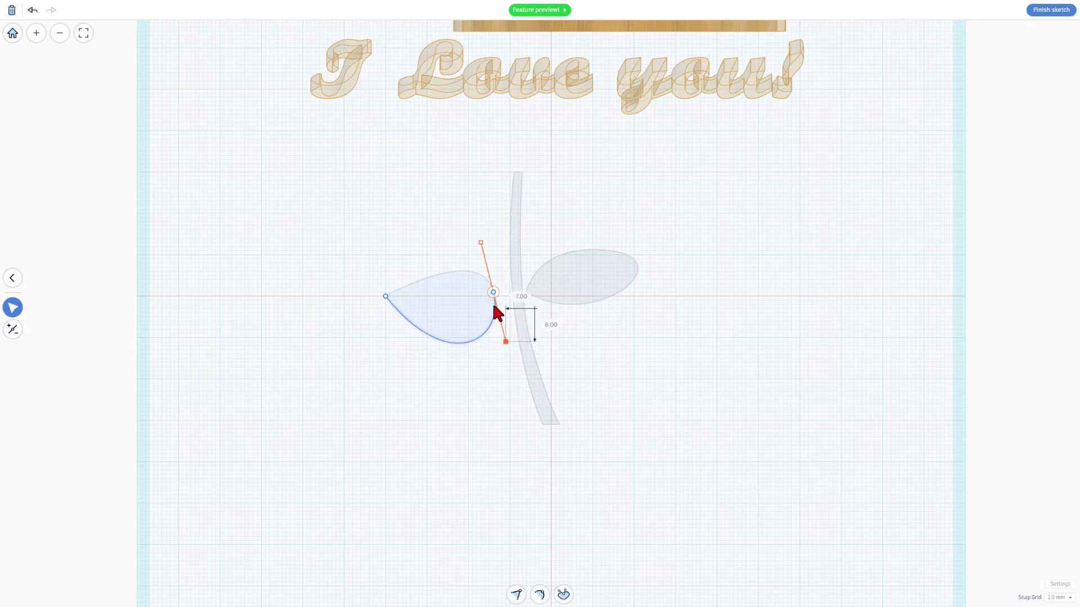
{"action": "key", "text": "3"}
{"action": "left_click_drag", "start_coordinate": [494, 292], "coordinate": [505, 293]}
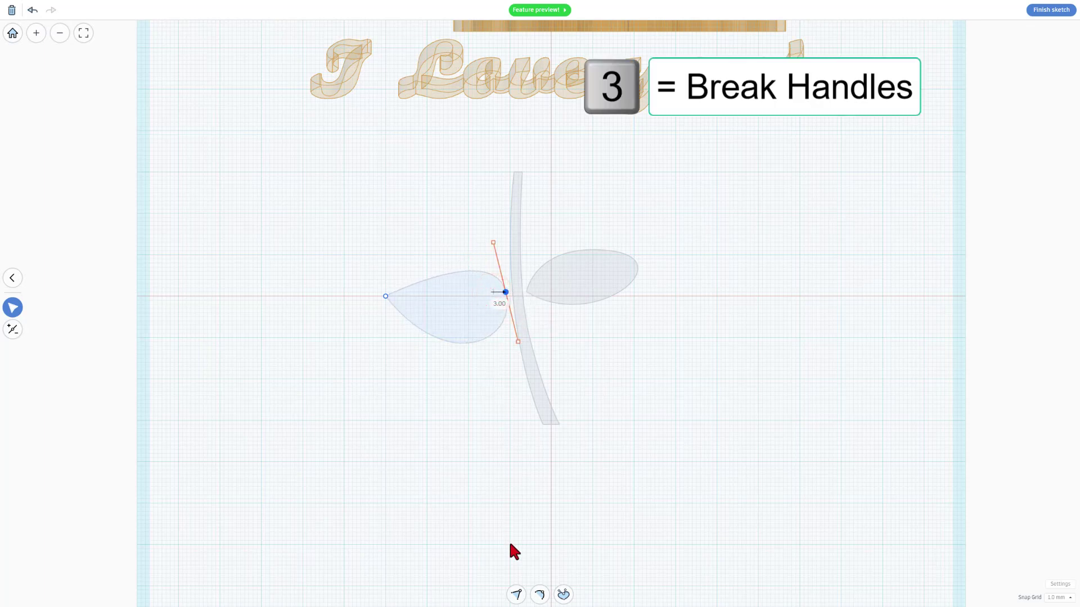
{"action": "left_click", "coordinate": [560, 596]}
{"action": "left_click_drag", "start_coordinate": [518, 342], "coordinate": [482, 282]}
{"action": "left_click", "coordinate": [424, 251]}
{"action": "left_click_drag", "start_coordinate": [394, 288], "coordinate": [415, 246]}
- Reshape the right leaf into a teardrop with a sharp pointed tip
{"action": "mouse_move", "coordinate": [569, 286]}
{"action": "left_mouse_down"}
{"action": "mouse_move", "coordinate": [573, 270]}
{"action": "mouse_move", "coordinate": [568, 283]}
{"action": "left_mouse_up"}
{"action": "left_click_drag", "start_coordinate": [675, 247], "coordinate": [650, 276]}
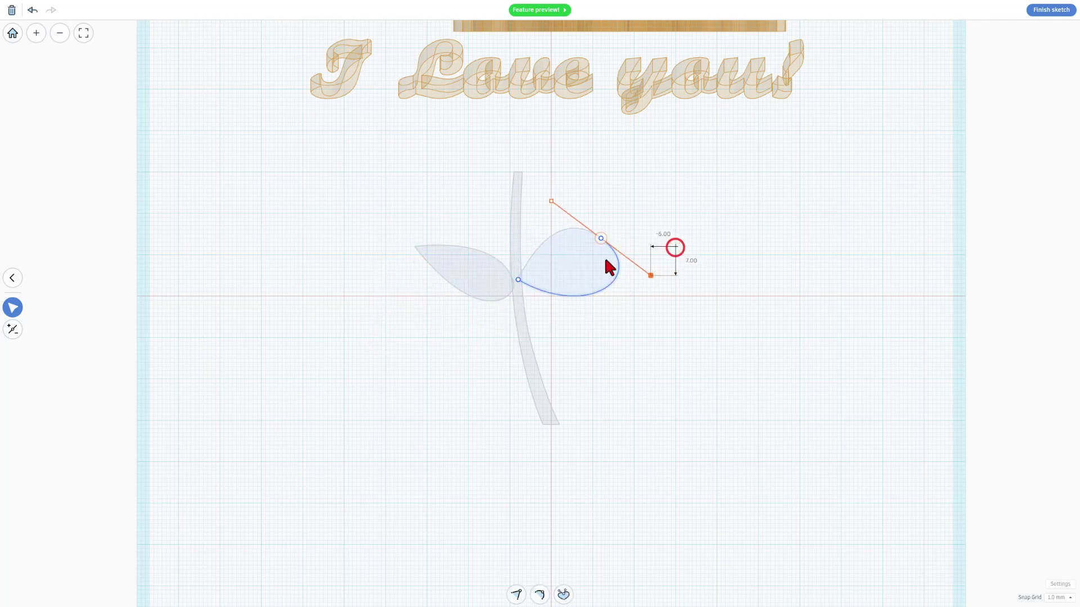
{"action": "left_click_drag", "start_coordinate": [600, 238], "coordinate": [617, 230]}
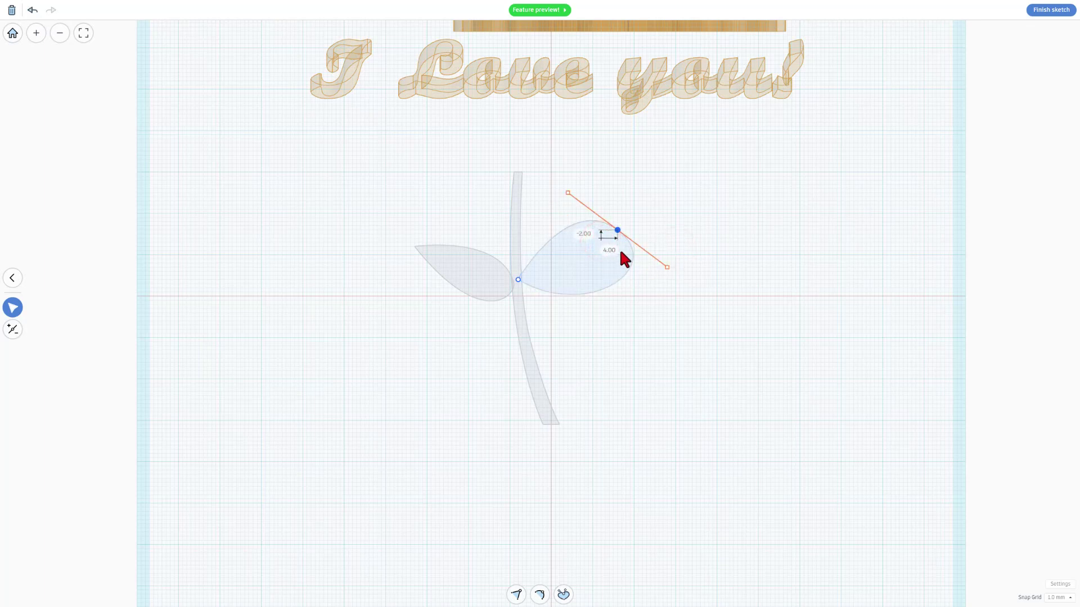
{"action": "key", "text": "3"}
{"action": "left_click_drag", "start_coordinate": [667, 267], "coordinate": [617, 242]}
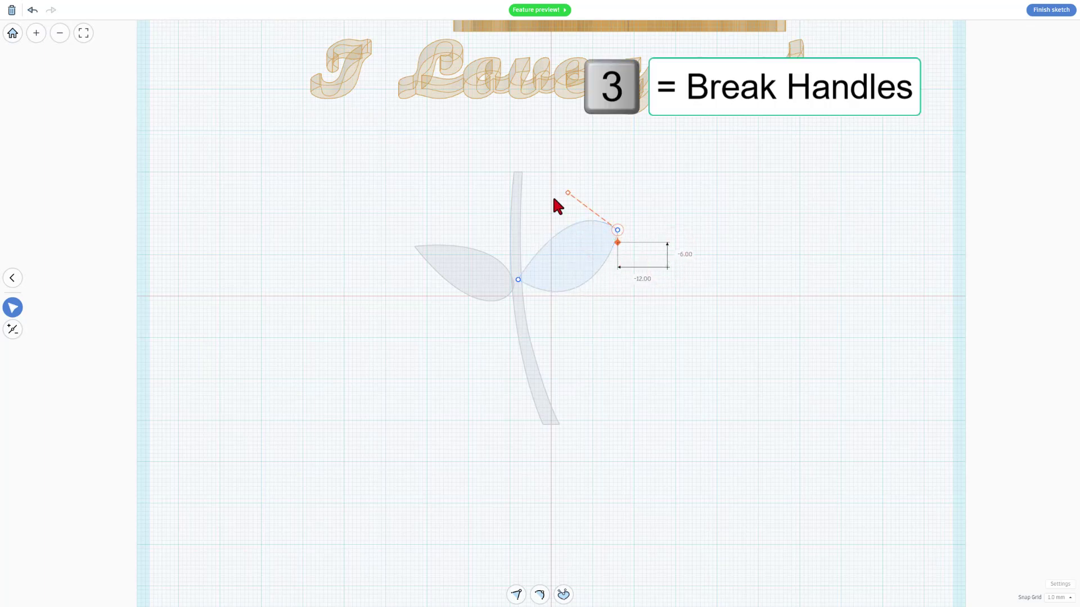
{"action": "left_click_drag", "start_coordinate": [565, 193], "coordinate": [539, 231]}
{"action": "left_click", "coordinate": [727, 187]}
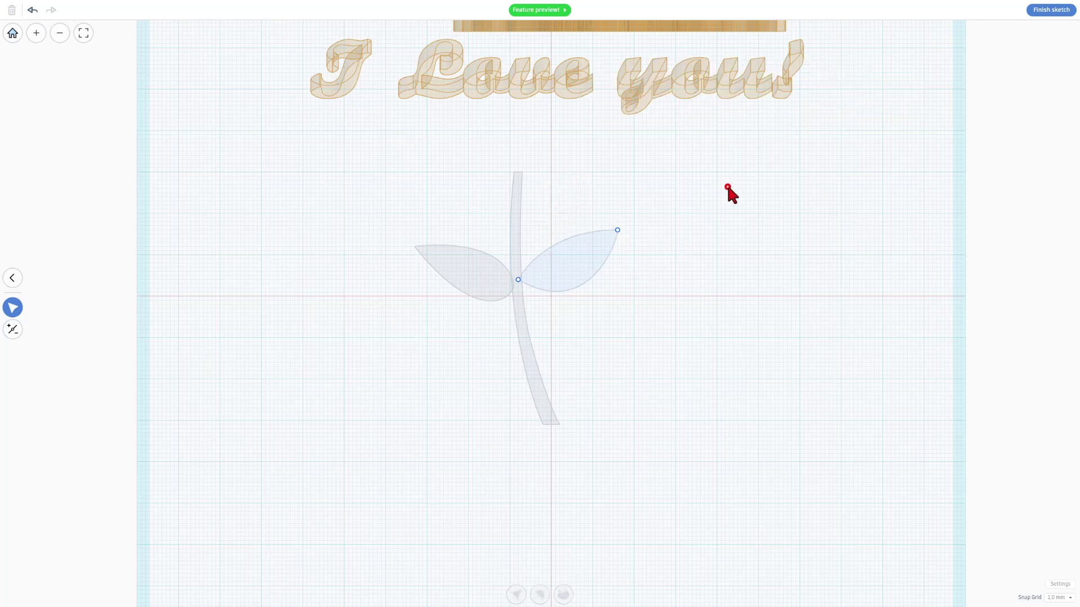
- Make the leafy stem a 1.00 mm green part and rotate it 90° upright
{"action": "left_click", "coordinate": [1051, 10]}
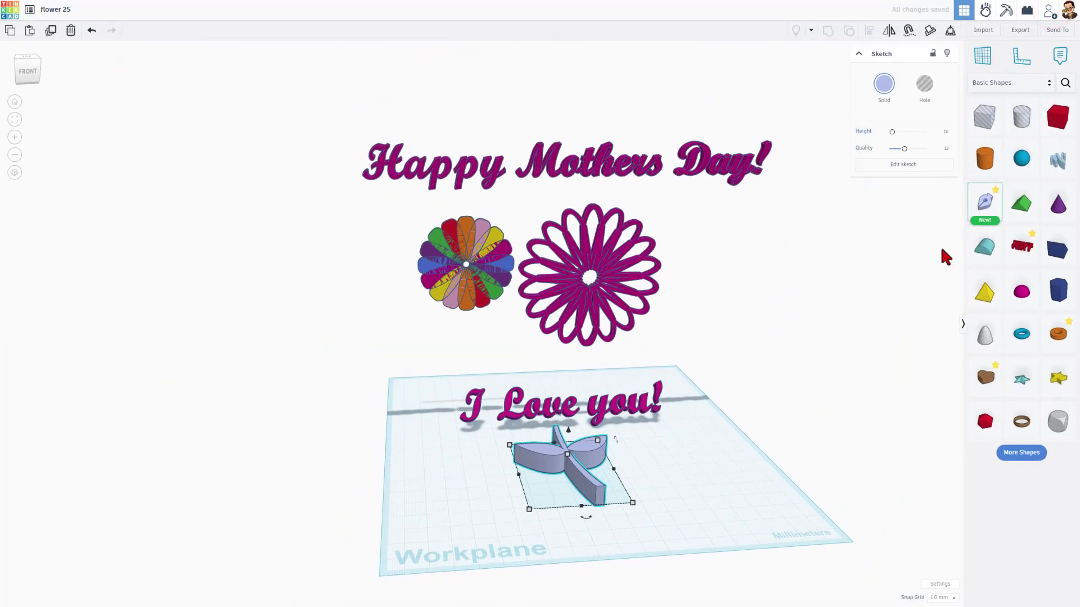
{"action": "left_click_drag", "start_coordinate": [567, 472], "coordinate": [571, 479]}
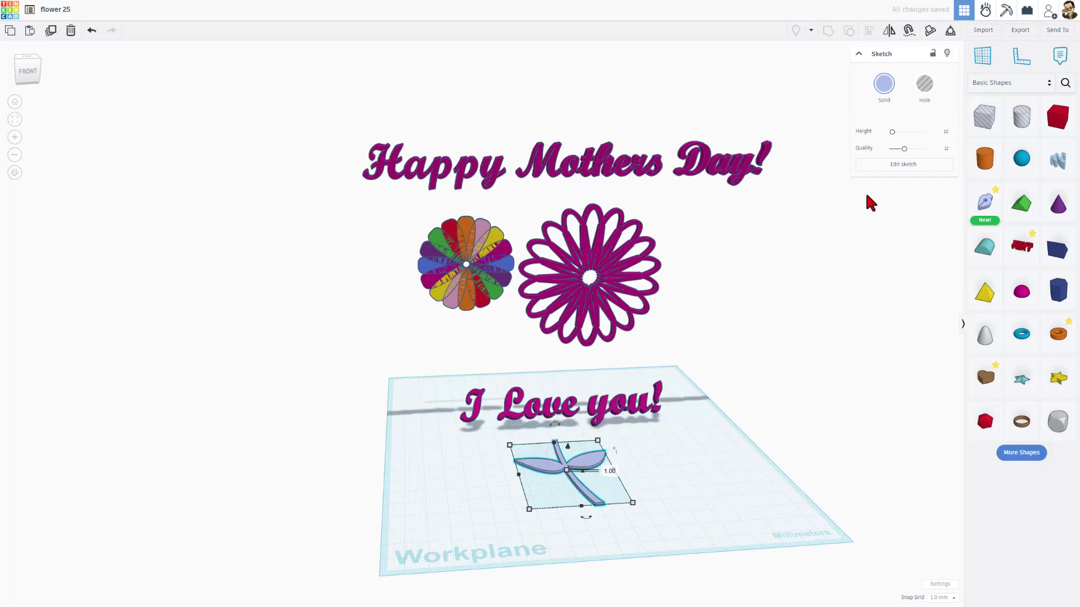
{"action": "left_click", "coordinate": [884, 84]}
{"action": "left_click", "coordinate": [842, 173]}
{"action": "right_click_drag", "start_coordinate": [583, 424], "coordinate": [410, 429]}
{"action": "left_click_drag", "start_coordinate": [444, 466], "coordinate": [403, 491]}
- Drop the green leafy stem onto the workplane and place it behind the pink flower
{"action": "key", "text": "d"}
{"action": "right_click_drag", "start_coordinate": [441, 512], "coordinate": [626, 404]}
{"action": "left_click", "coordinate": [526, 495]}
{"action": "left_click_drag", "start_coordinate": [603, 395], "coordinate": [584, 330]}
{"action": "left_click", "coordinate": [505, 361]}
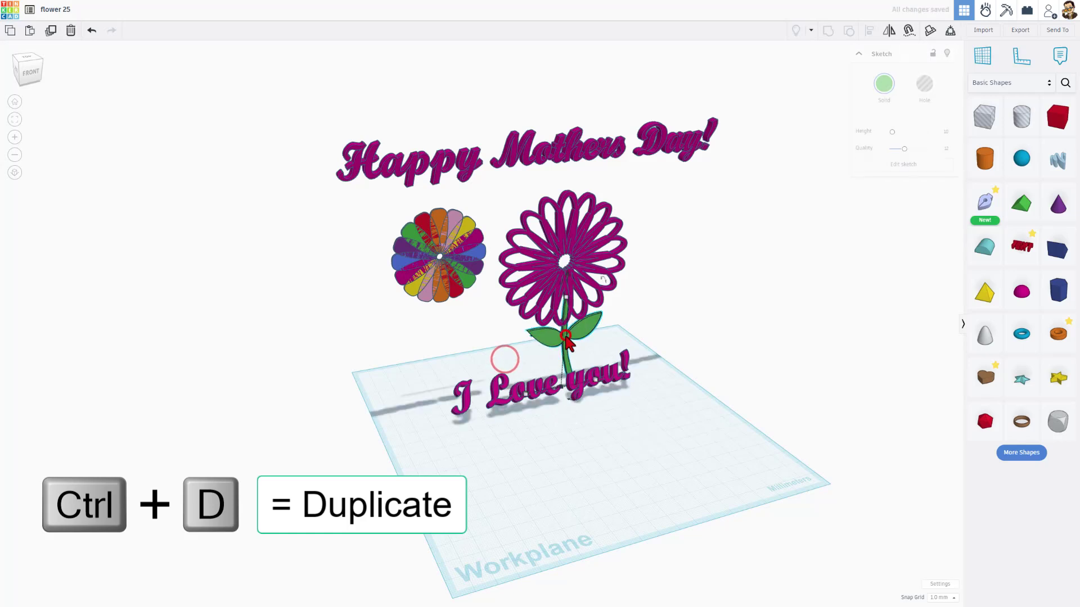
- Duplicate the green stem and place the copy under the rainbow flower
{"action": "left_click", "coordinate": [567, 342]}
{"action": "key", "text": "ctrl+d"}
{"action": "left_click_drag", "start_coordinate": [567, 342], "coordinate": [444, 342]}
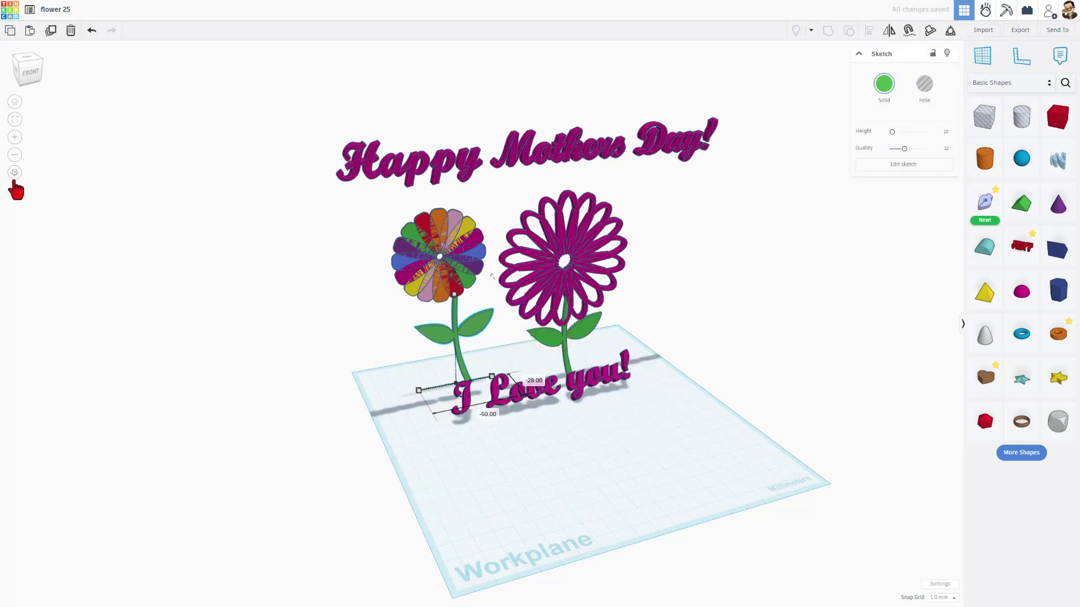
- In an orthographic top view, align the flower parts' centres in one row
{"action": "left_click", "coordinate": [14, 173]}
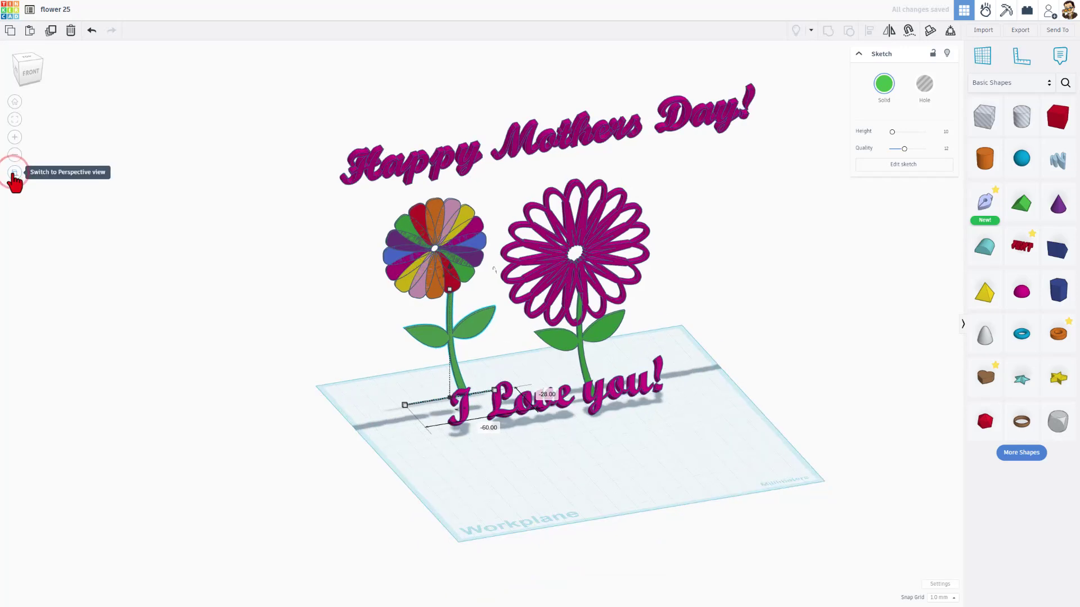
{"action": "left_click", "coordinate": [26, 59]}
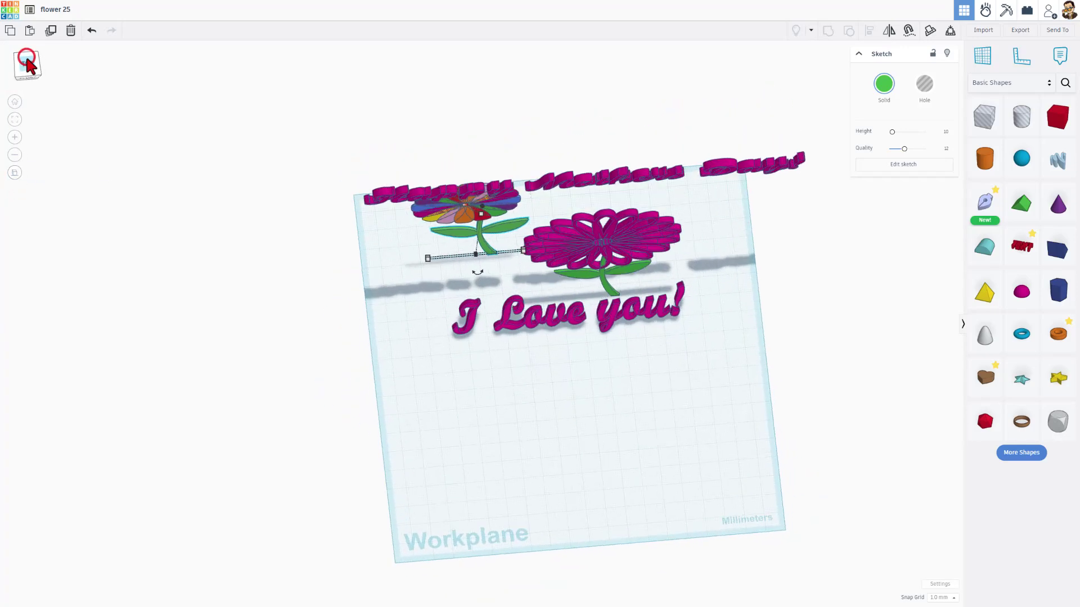
{"action": "left_click", "coordinate": [201, 133]}
{"action": "key", "text": "l"}
{"action": "left_click_drag", "start_coordinate": [422, 179], "coordinate": [500, 222]}
{"action": "key", "text": "l"}
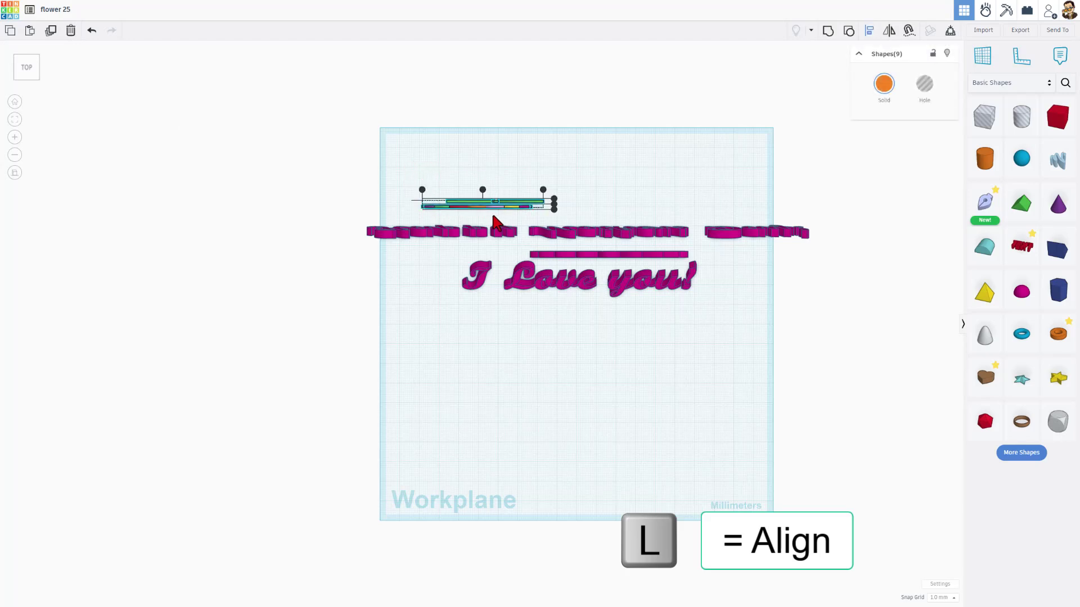
{"action": "left_click", "coordinate": [554, 205]}
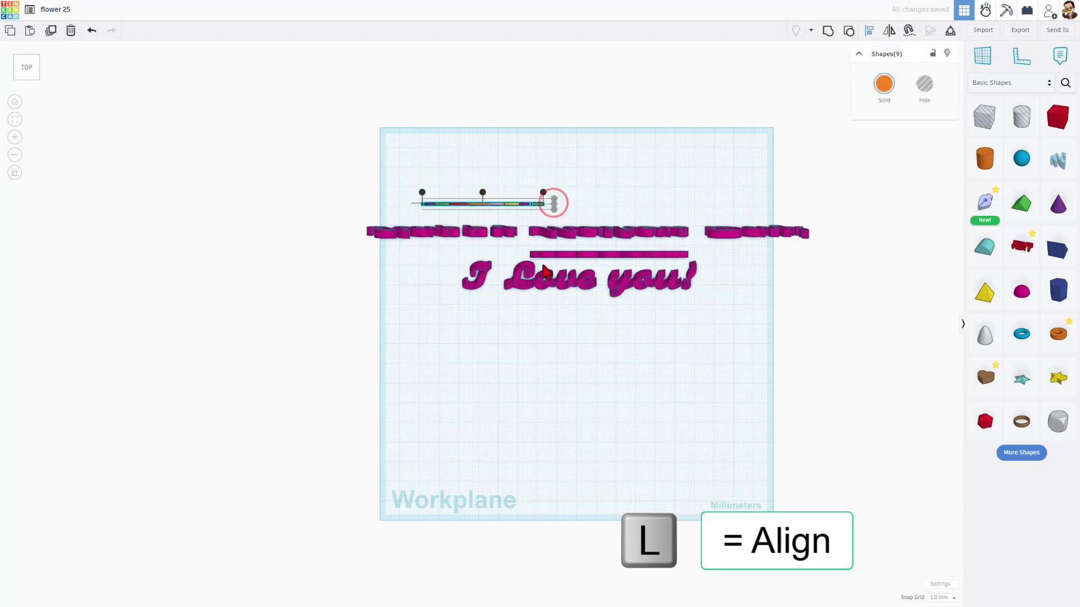
- Check the pink flower pieces and the flower above 'I Love you!' by selecting each
{"action": "left_click", "coordinate": [707, 251]}
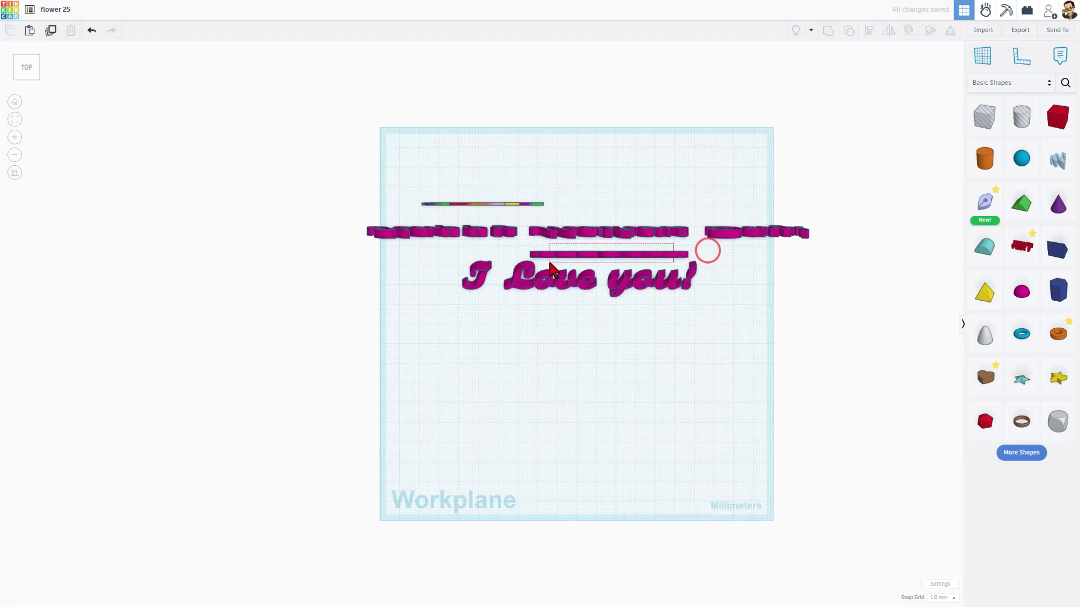
{"action": "left_click_drag", "start_coordinate": [550, 264], "coordinate": [550, 263]}
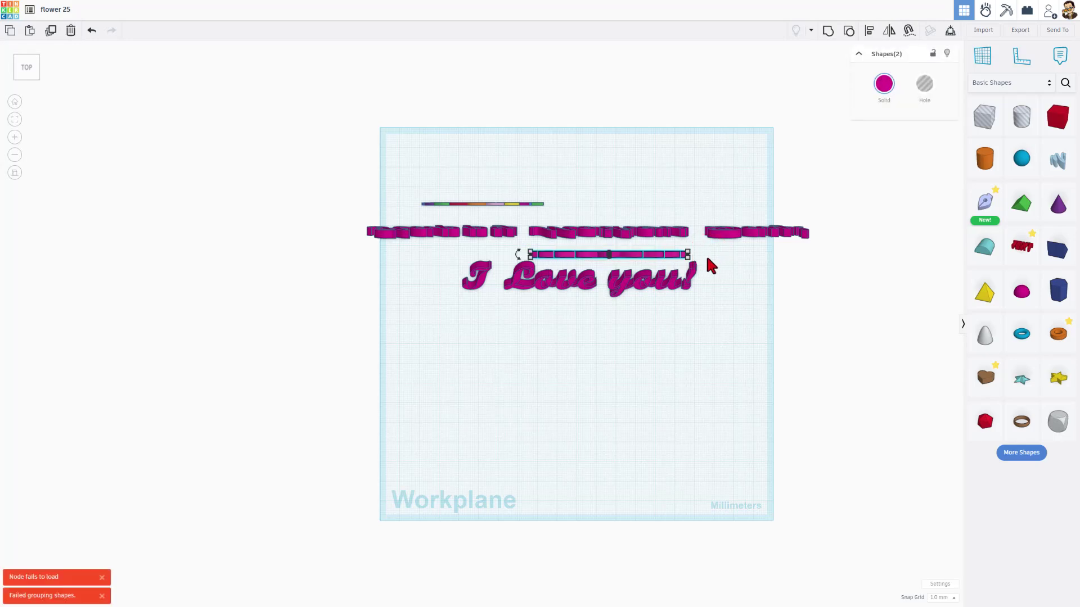
{"action": "left_click", "coordinate": [559, 372]}
{"action": "left_click", "coordinate": [544, 329]}
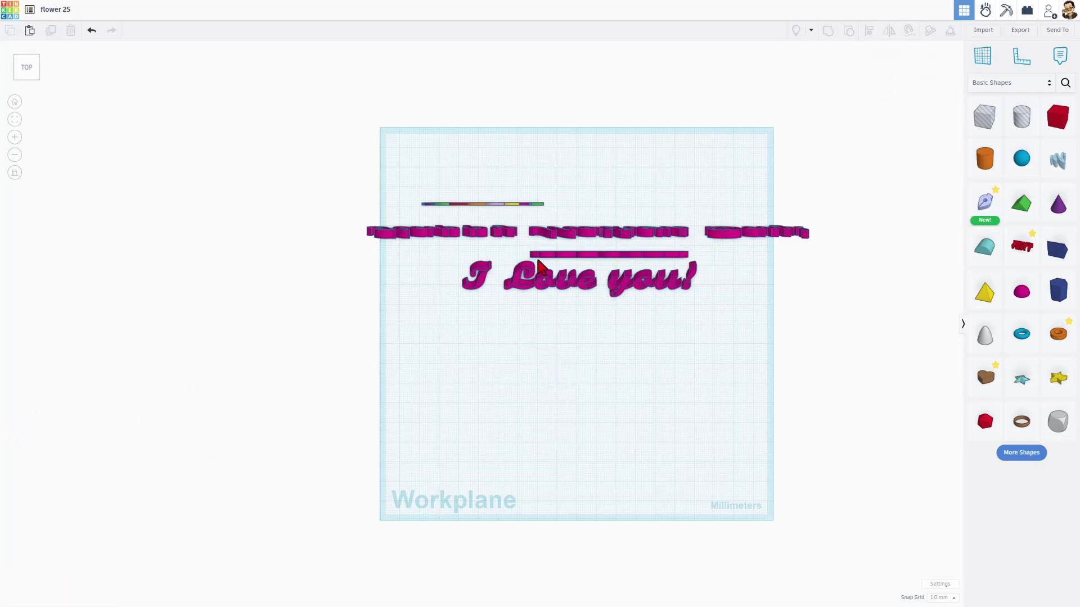
{"action": "left_click_drag", "start_coordinate": [642, 263], "coordinate": [643, 265]}
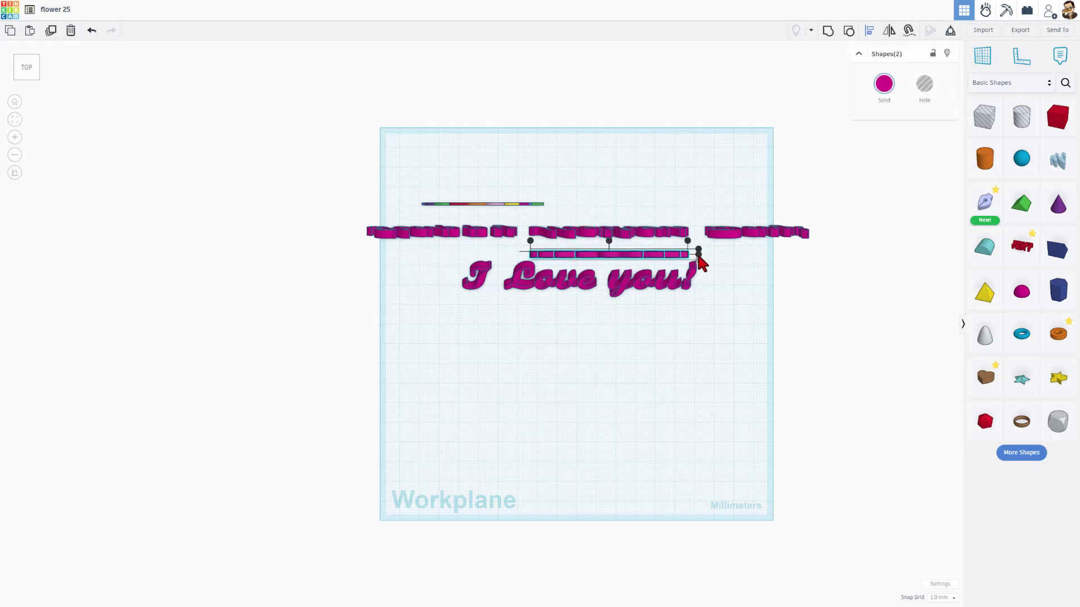
{"action": "left_click", "coordinate": [698, 251]}
{"action": "left_click", "coordinate": [598, 212]}
- Nudge the rainbow flower forward twice to line up with the magenta flower, keep 0° rotation, and return to perspective
{"action": "left_click_drag", "start_coordinate": [418, 182], "coordinate": [546, 216]}
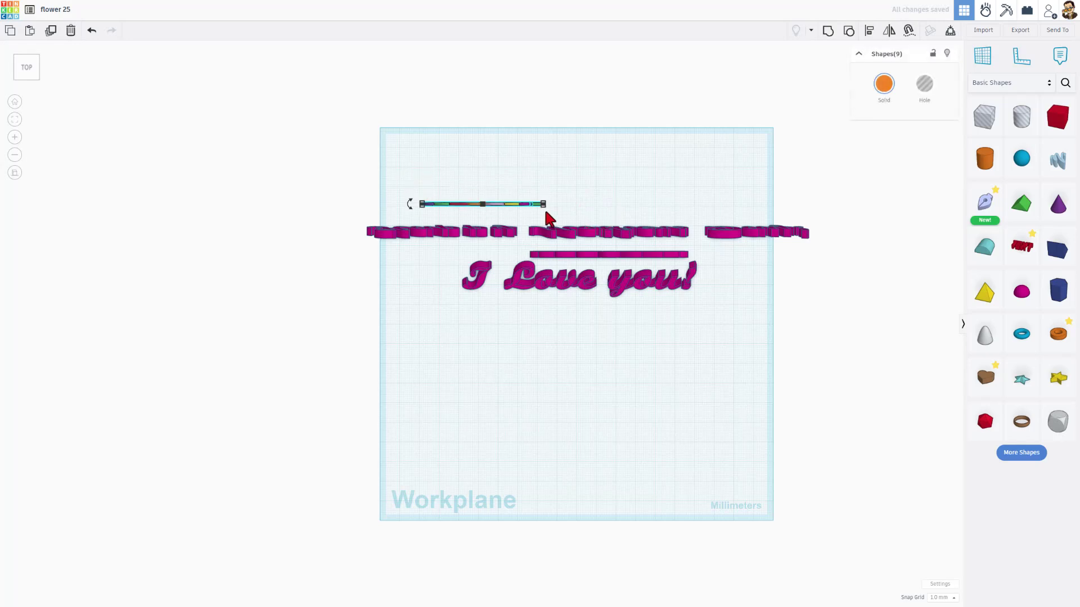
{"action": "key", "text": "Down"}
{"action": "key", "text": "Down"}
{"action": "key", "text": "Down"}
{"action": "key", "text": "Down"}
{"action": "key", "text": "Down"}
{"action": "key", "text": "Down"}
{"action": "key", "text": "Down"}
{"action": "key", "text": "Down"}
{"action": "key", "text": "Down"}
{"action": "key", "text": "Down"}
{"action": "key", "text": "Down"}
{"action": "key", "text": "Down"}
{"action": "key", "text": "Down"}
{"action": "key", "text": "Down"}
{"action": "key", "text": "Down"}
{"action": "key", "text": "Down"}
{"action": "key", "text": "Down"}
{"action": "key", "text": "Down"}
{"action": "key", "text": "Down"}
{"action": "key", "text": "Down"}
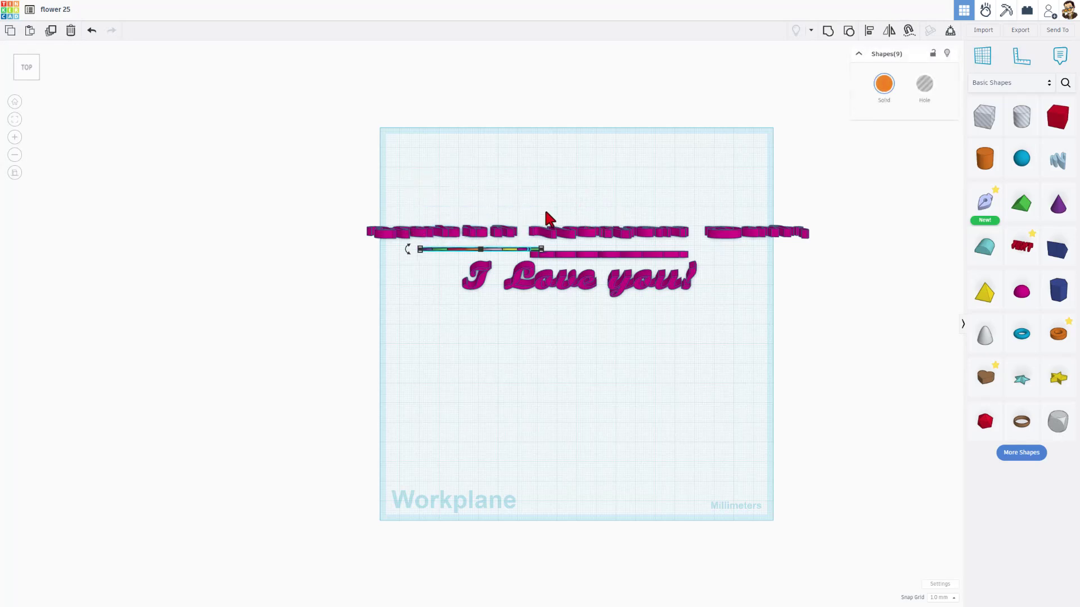
{"action": "key", "text": "Down"}
{"action": "key", "text": "Down"}
{"action": "key", "text": "Down"}
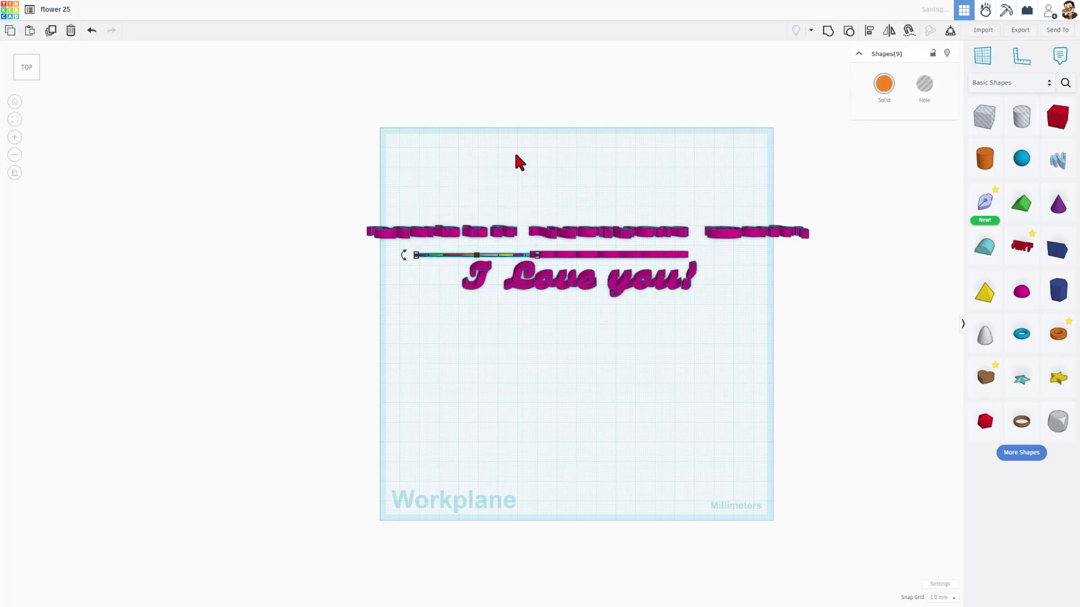
{"action": "left_click_drag", "start_coordinate": [402, 254], "coordinate": [301, 277]}
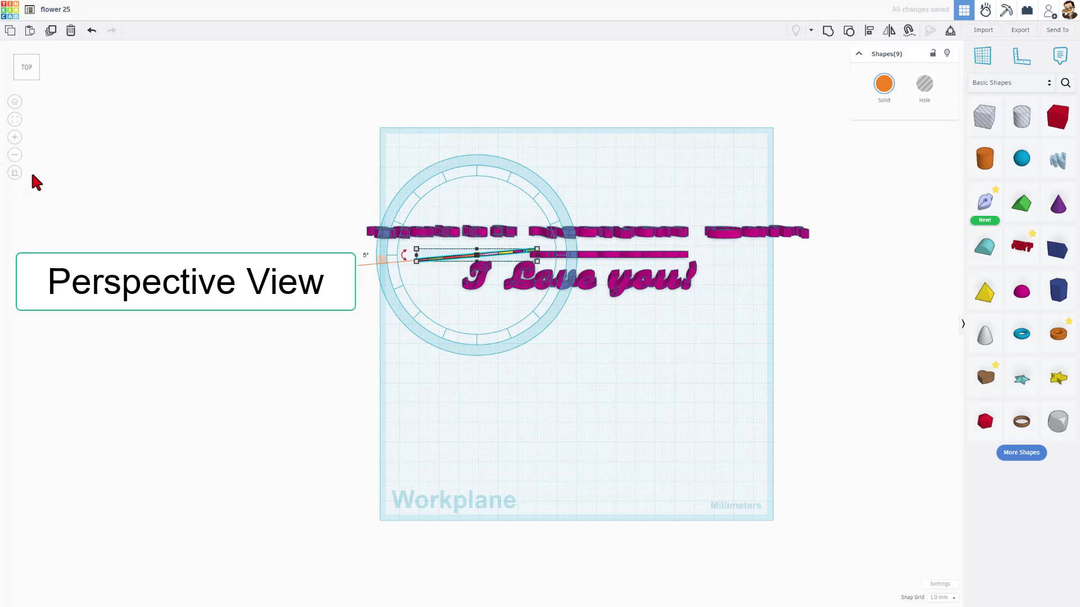
{"action": "left_click", "coordinate": [14, 174]}
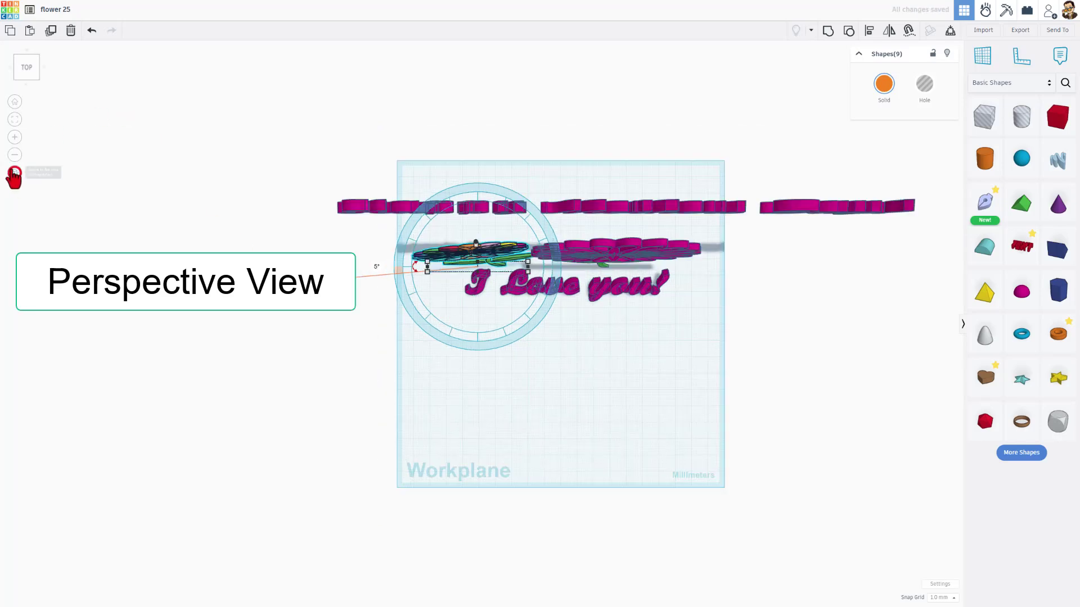
- View the card from the front, zooming and orbiting slightly to frame both flowers and greetings
{"action": "left_click", "coordinate": [33, 80]}
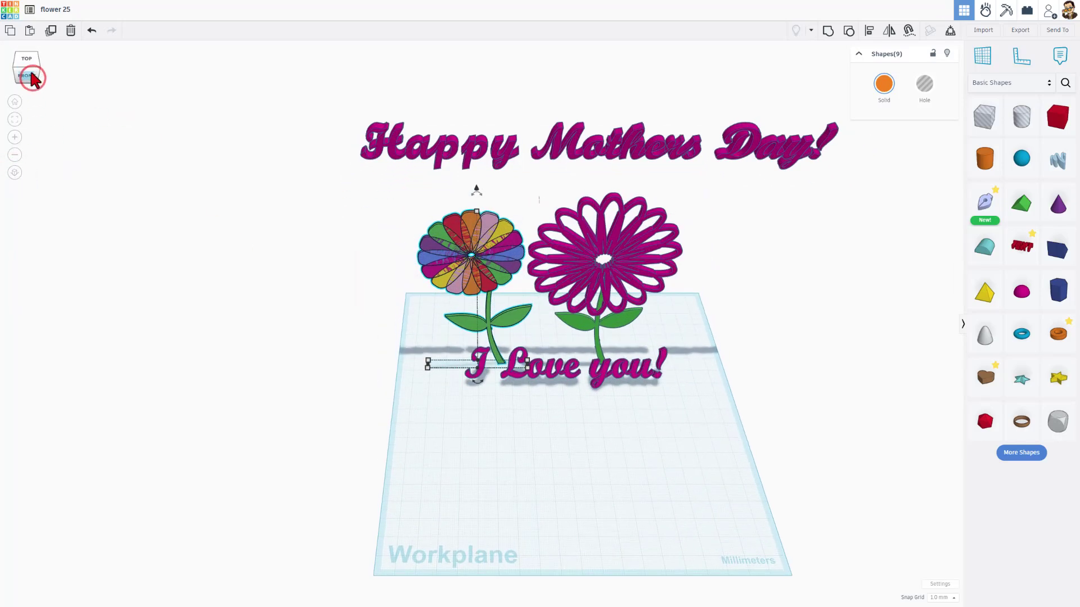
{"action": "left_click", "coordinate": [37, 71]}
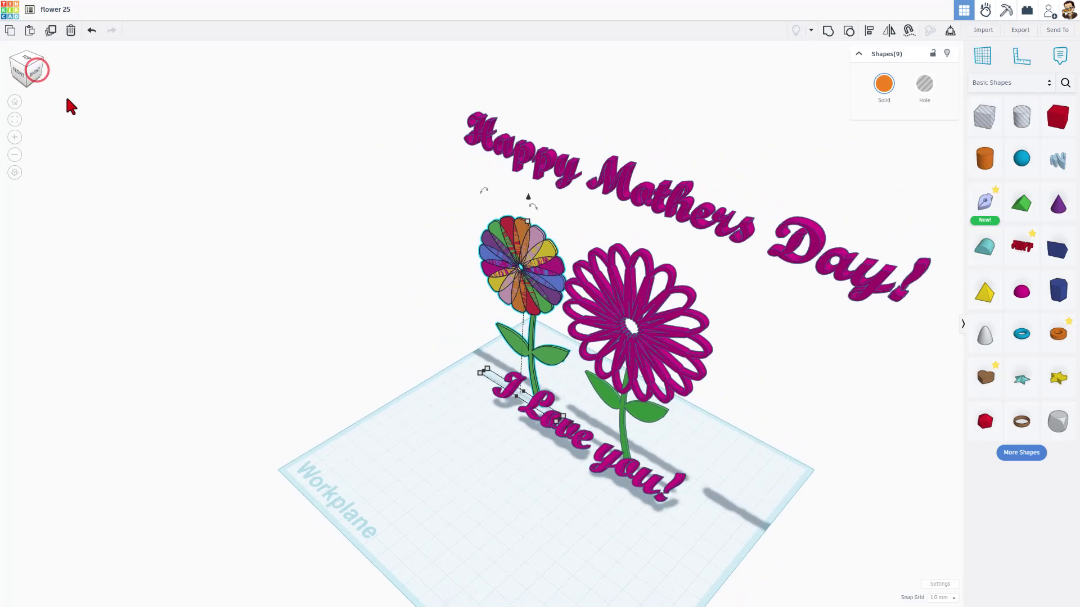
{"action": "left_click", "coordinate": [22, 77]}
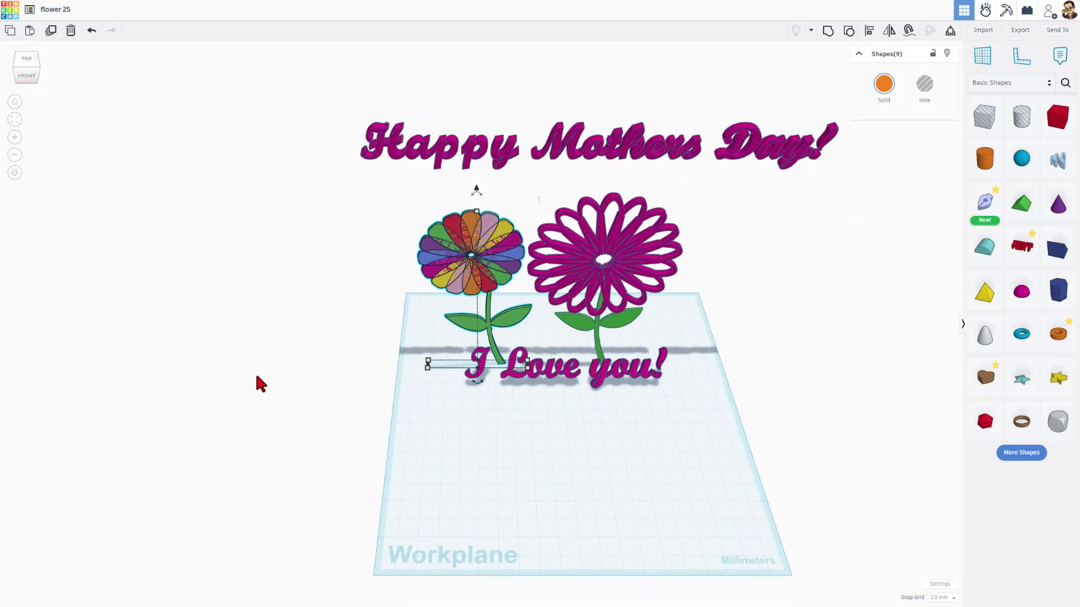
{"action": "right_click_drag", "start_coordinate": [257, 375], "coordinate": [456, 481]}
{"action": "scroll", "coordinate": [717, 515], "scroll_direction": "up", "scroll_amount": 3}
{"action": "right_click_drag", "start_coordinate": [697, 495], "coordinate": [692, 494]}
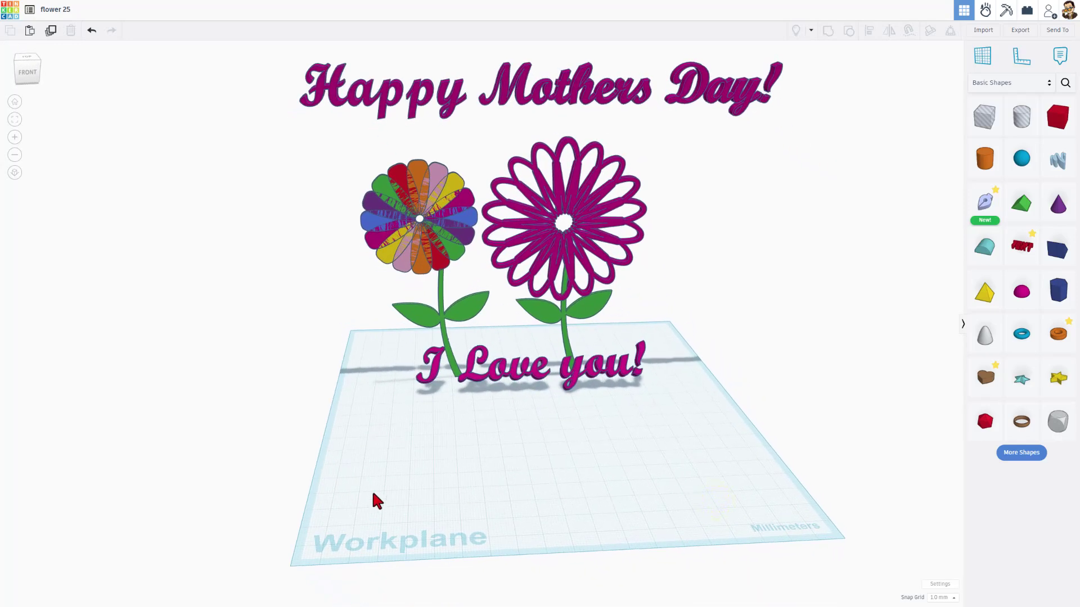
- Pick the pink preset as the workspace background colour in Settings
{"action": "left_click", "coordinate": [935, 585]}
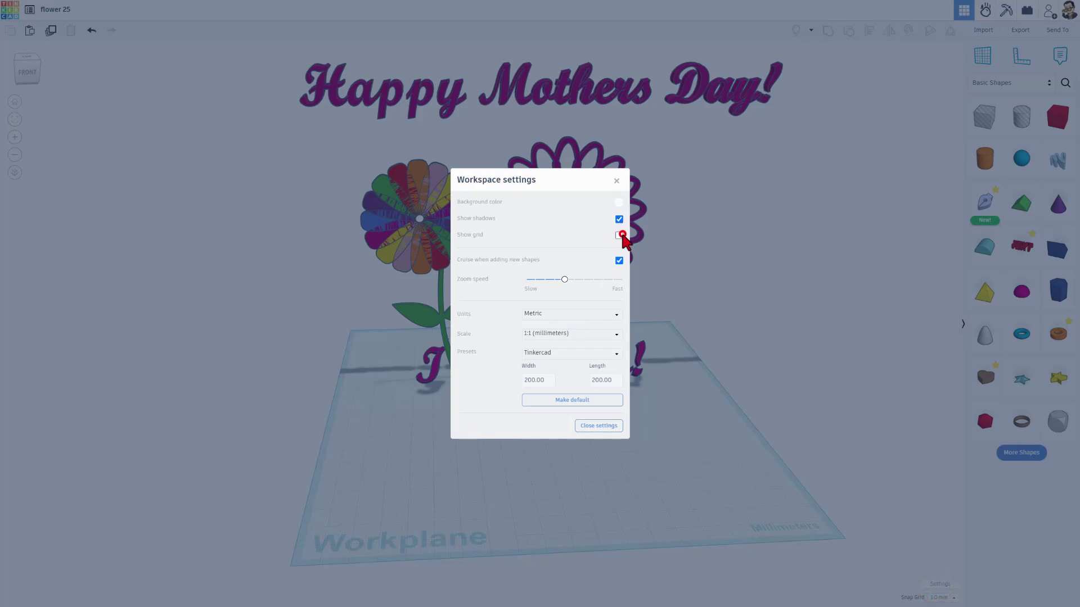
{"action": "left_click", "coordinate": [619, 204]}
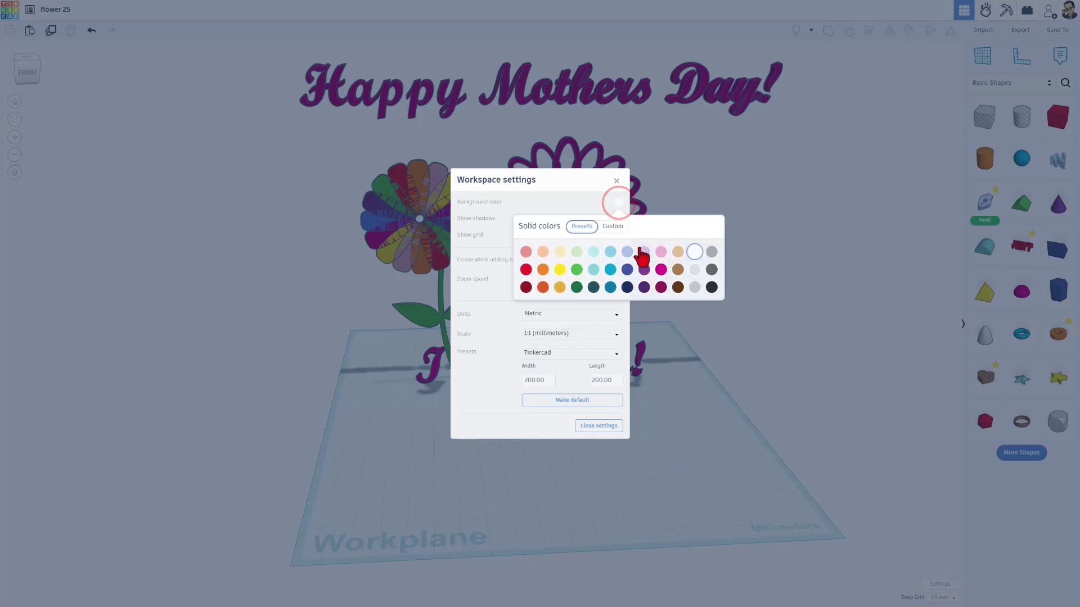
{"action": "left_click", "coordinate": [660, 252]}
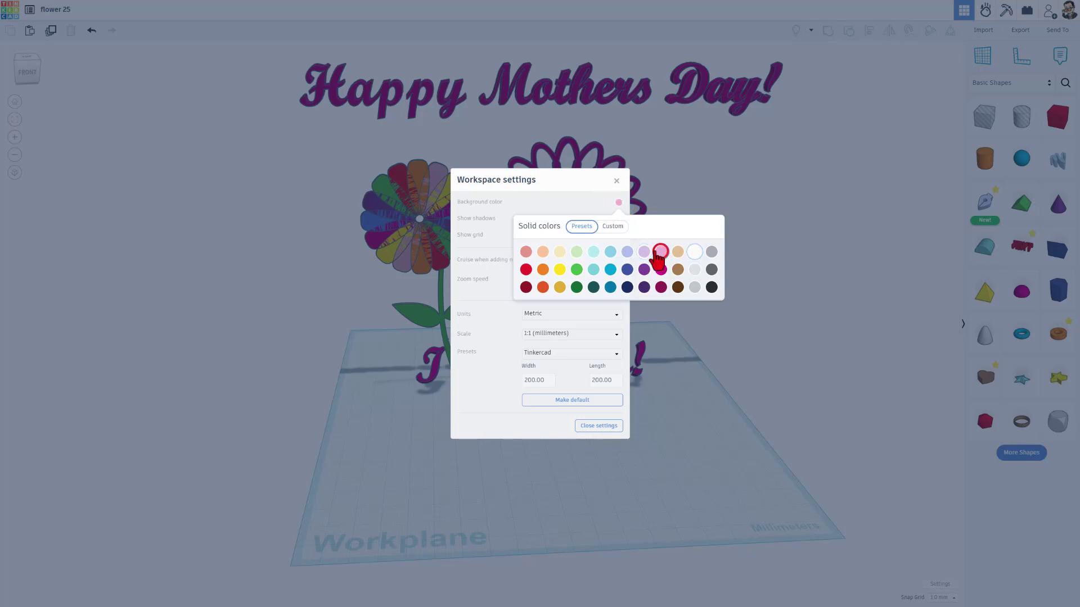
{"action": "left_click", "coordinate": [690, 162]}
{"action": "right_click_drag", "start_coordinate": [720, 295], "coordinate": [703, 227]}
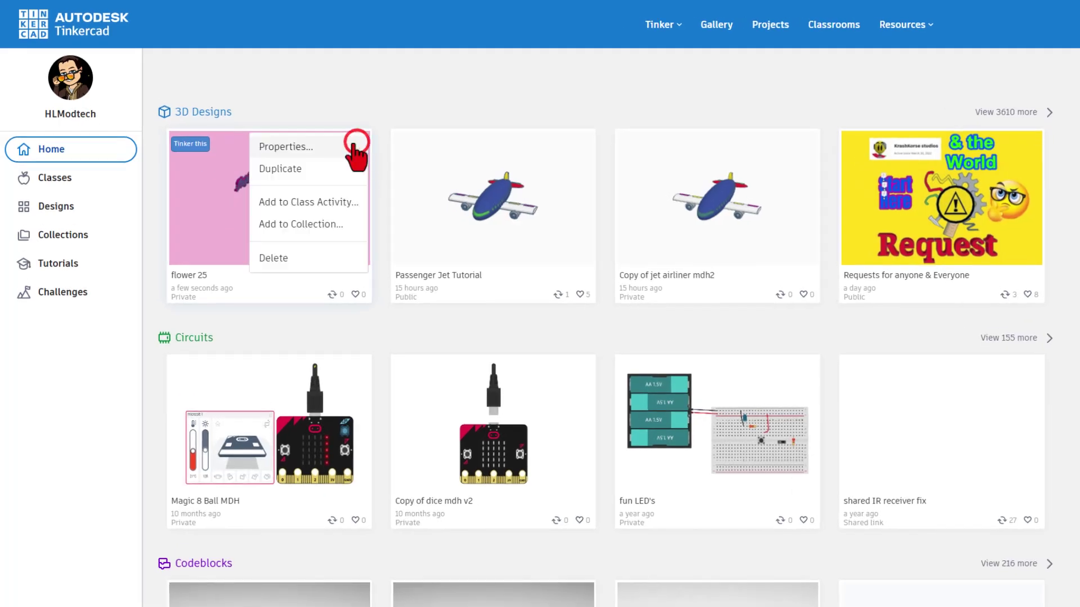
- Open the flower 25 design's properties and enlarge the description box to show every line
{"action": "left_click", "coordinate": [333, 147]}
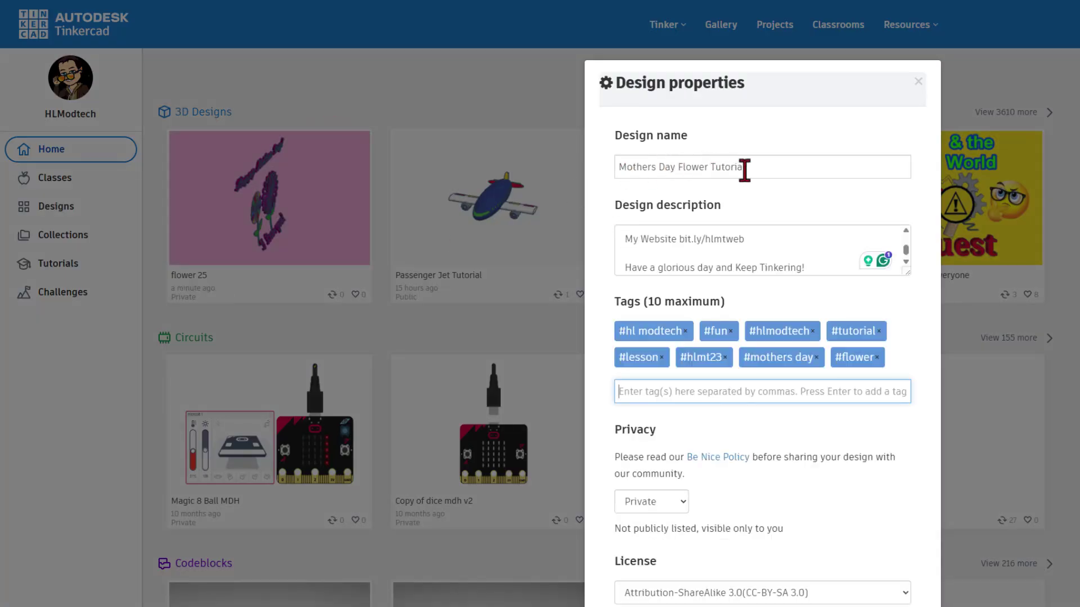
{"action": "left_click_drag", "start_coordinate": [906, 273], "coordinate": [873, 409]}
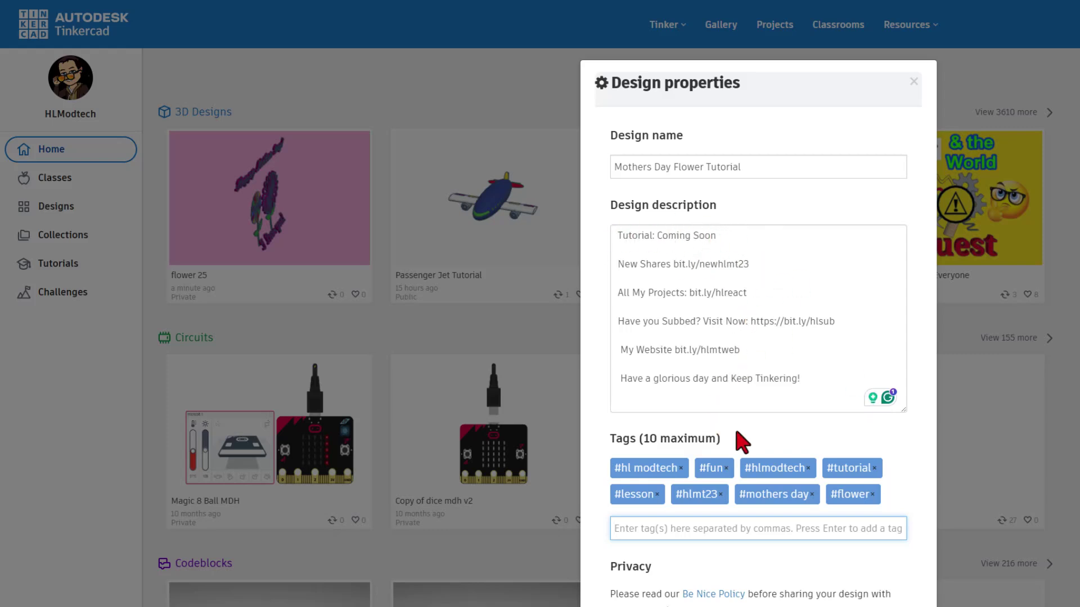
{"action": "scroll", "coordinate": [734, 579], "scroll_direction": "down", "scroll_amount": 1}
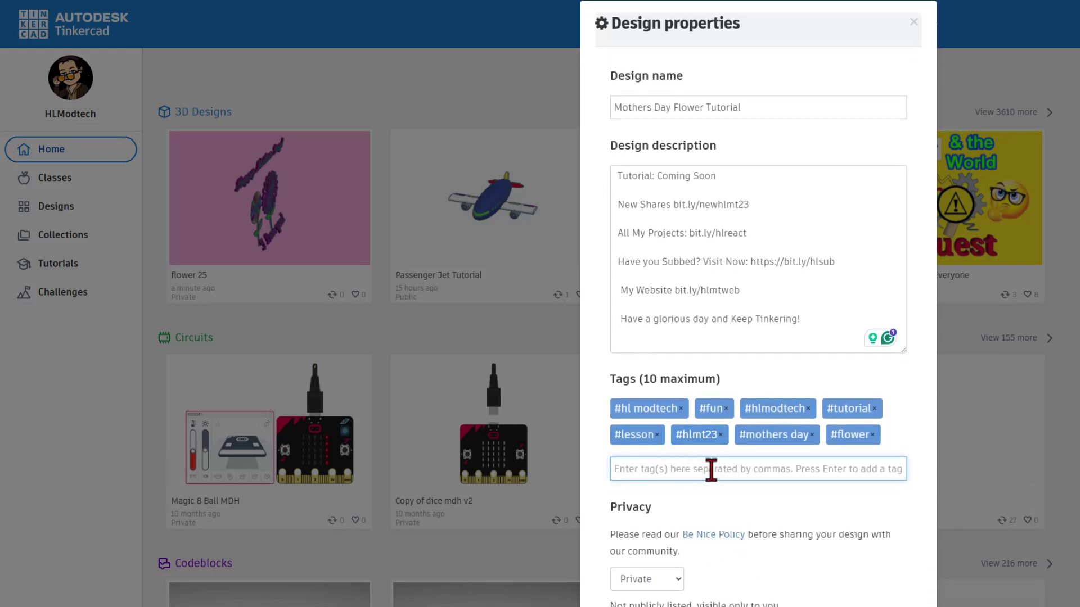
{"action": "scroll", "coordinate": [739, 523], "scroll_direction": "down", "scroll_amount": 1}
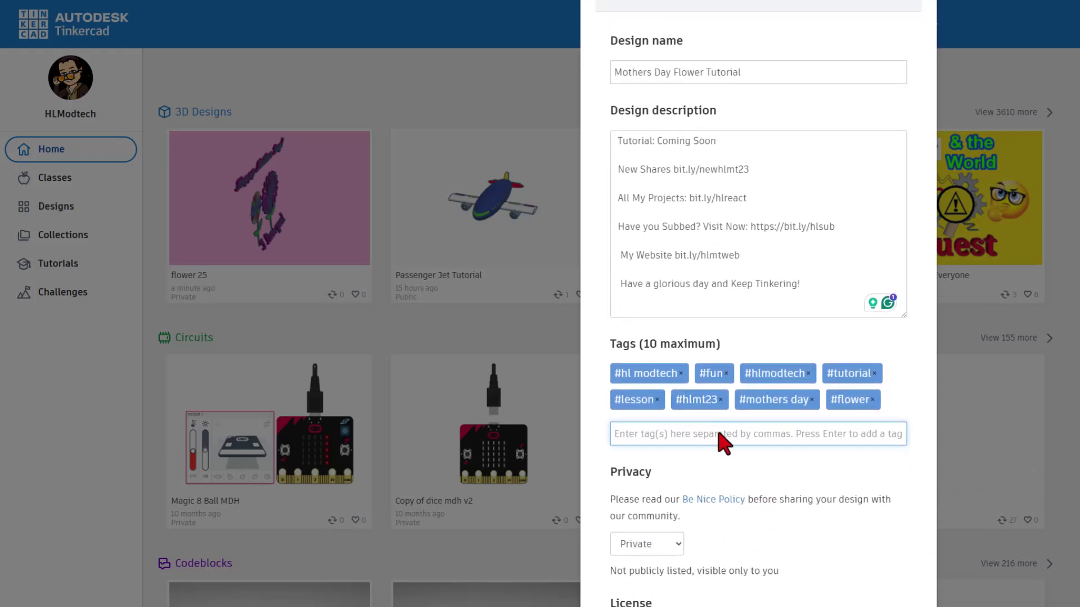
{"action": "scroll", "coordinate": [674, 540], "scroll_direction": "down", "scroll_amount": 4}
- Make the design Public under the Attribution-NoDerivs 3.0 licence and save the properties
{"action": "left_click", "coordinate": [656, 354]}
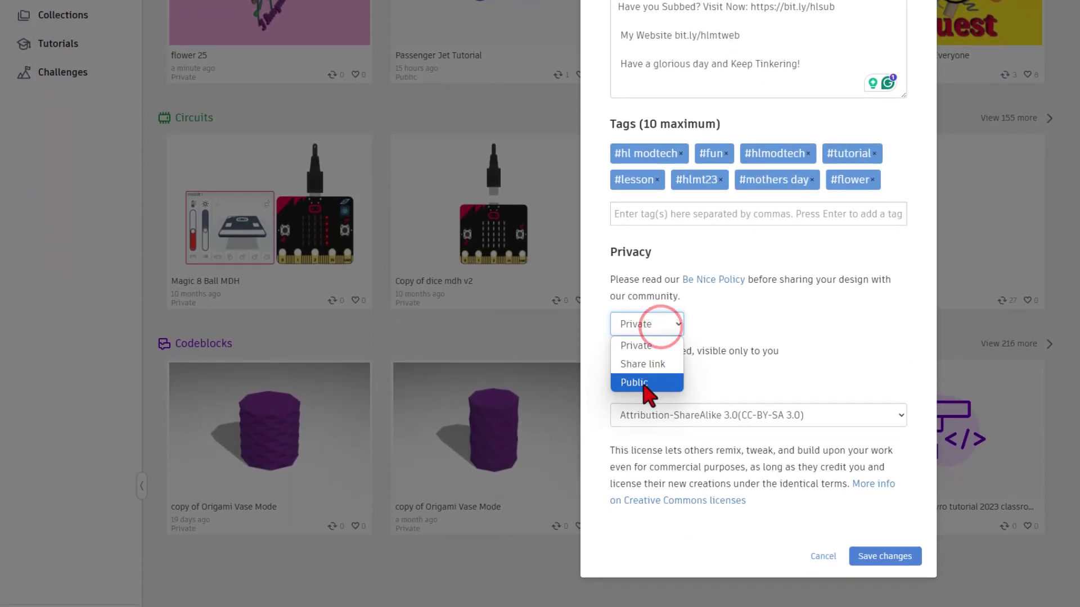
{"action": "left_click", "coordinate": [642, 383]}
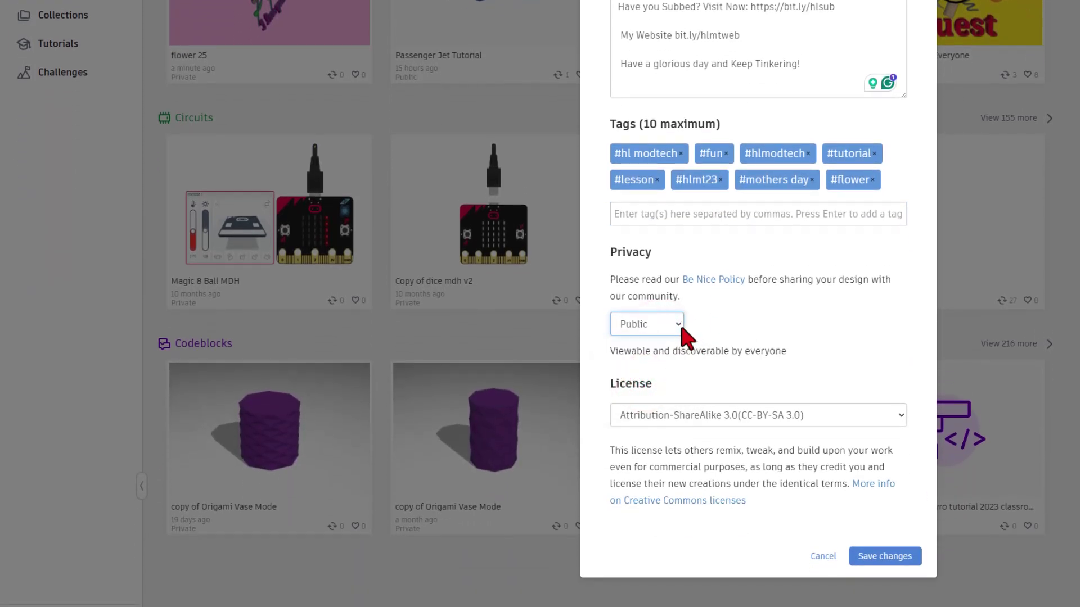
{"action": "left_click", "coordinate": [699, 419]}
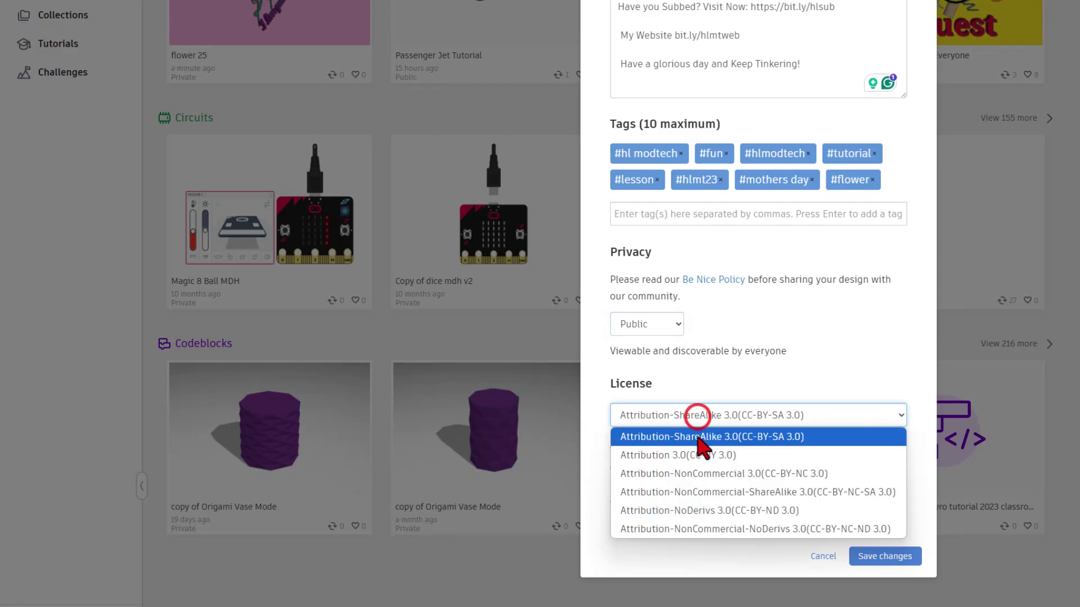
{"action": "left_click", "coordinate": [692, 509]}
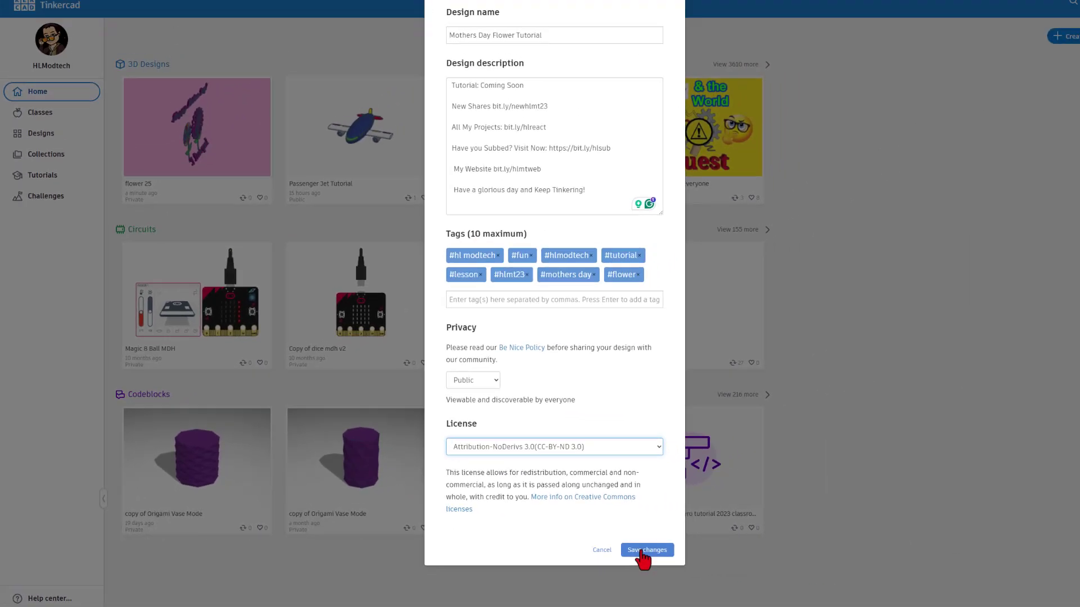
{"action": "left_click", "coordinate": [877, 556]}
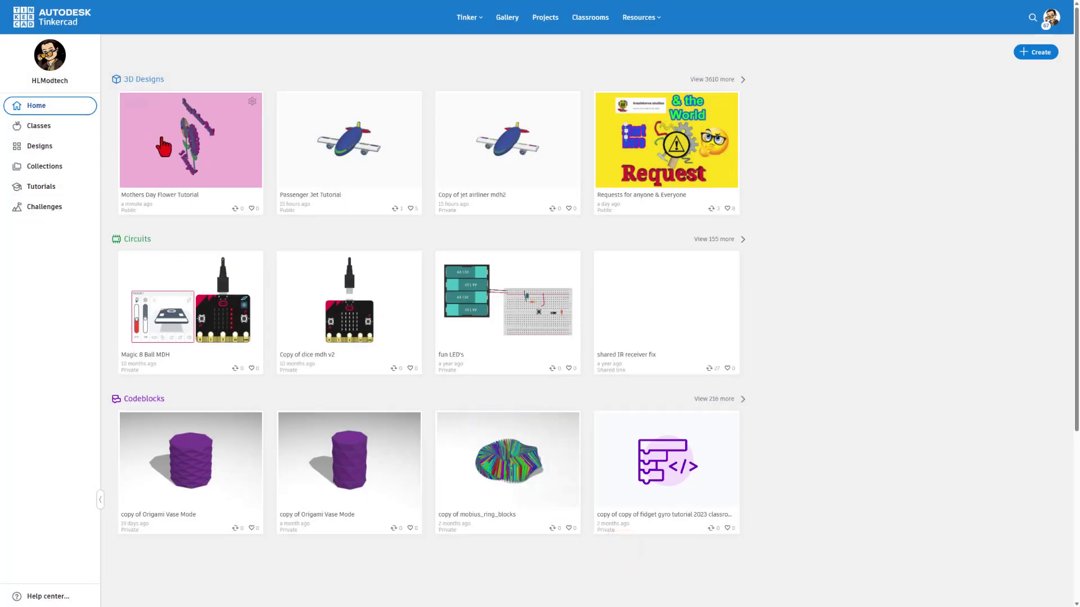
- Open the Mothers Day Flower Tutorial details and pan and zoom its 3D preview around the greeting
{"action": "left_click", "coordinate": [192, 145]}
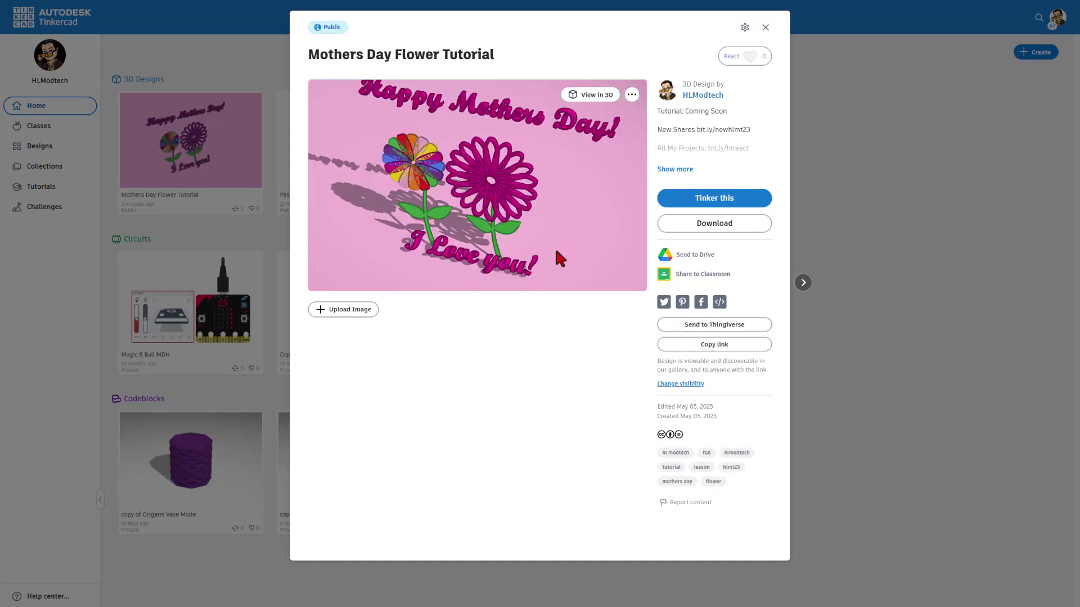
{"action": "left_click", "coordinate": [588, 96]}
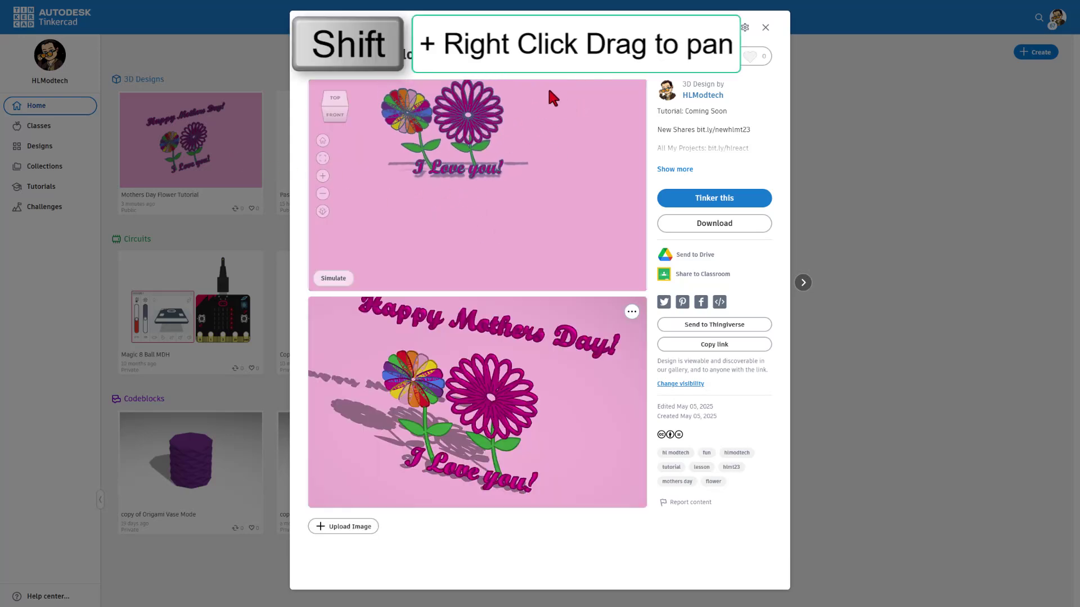
{"action": "right_click_drag", "start_coordinate": [549, 89], "coordinate": [583, 210], "text": "shift"}
{"action": "scroll", "coordinate": [434, 205], "scroll_direction": "up", "scroll_amount": 5}
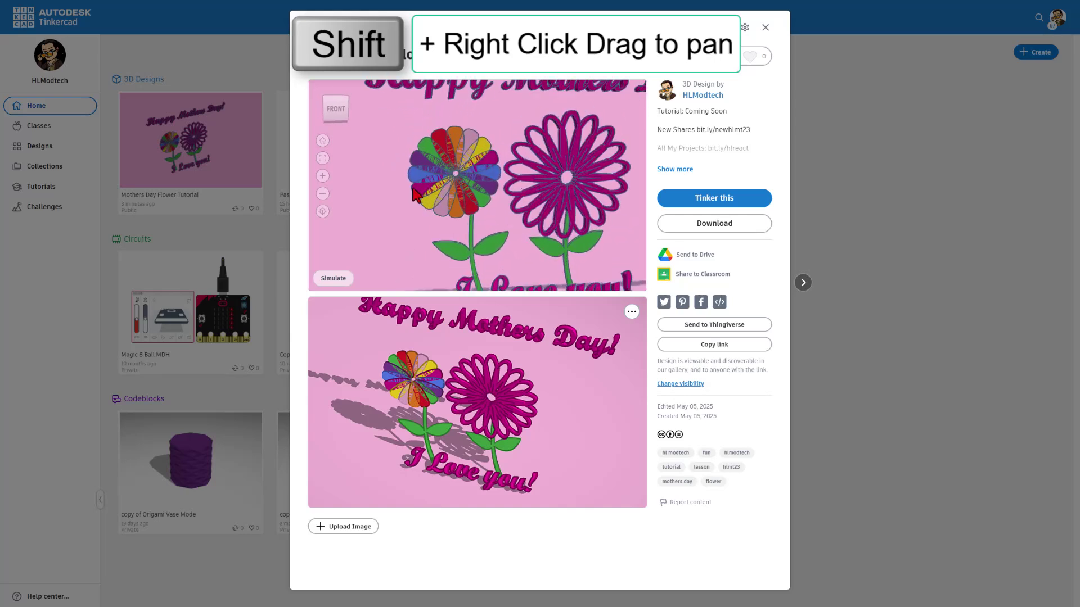
{"action": "right_click_drag", "start_coordinate": [381, 164], "coordinate": [409, 196], "text": "shift"}
{"action": "scroll", "coordinate": [397, 194], "scroll_direction": "down", "scroll_amount": 4}
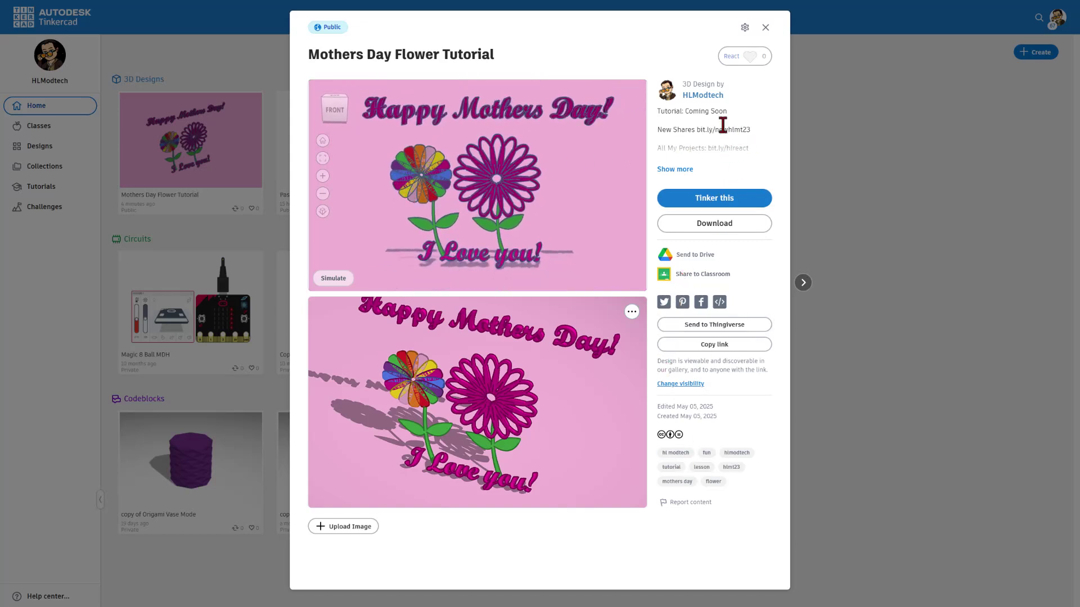
{"action": "left_click", "coordinate": [736, 57]}
- Choose the star from the reactions list for Mothers Day Flower Tutorial
{"action": "left_click", "coordinate": [703, 102]}
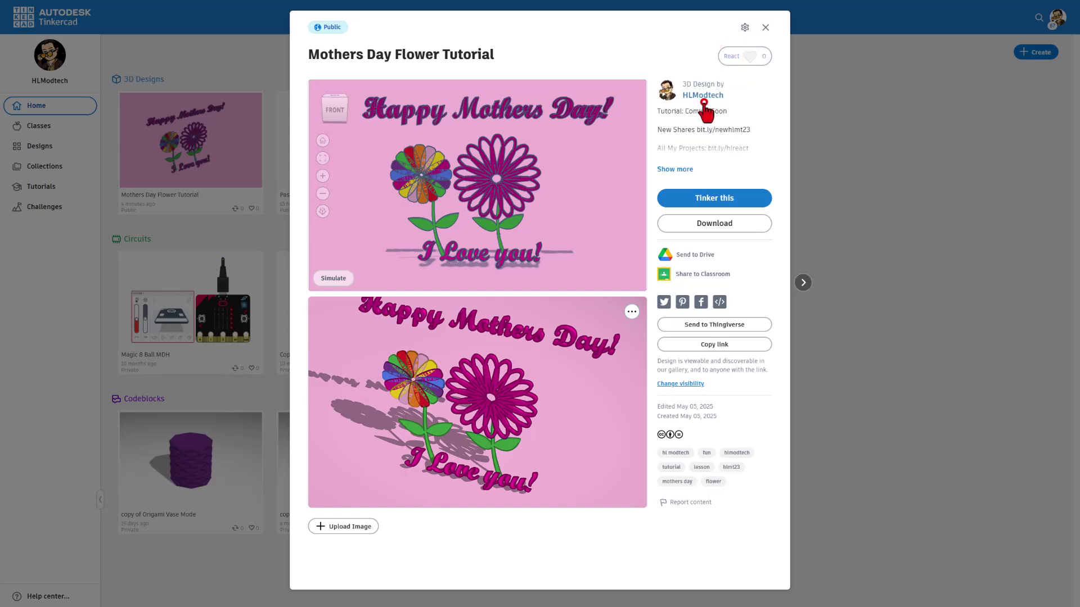